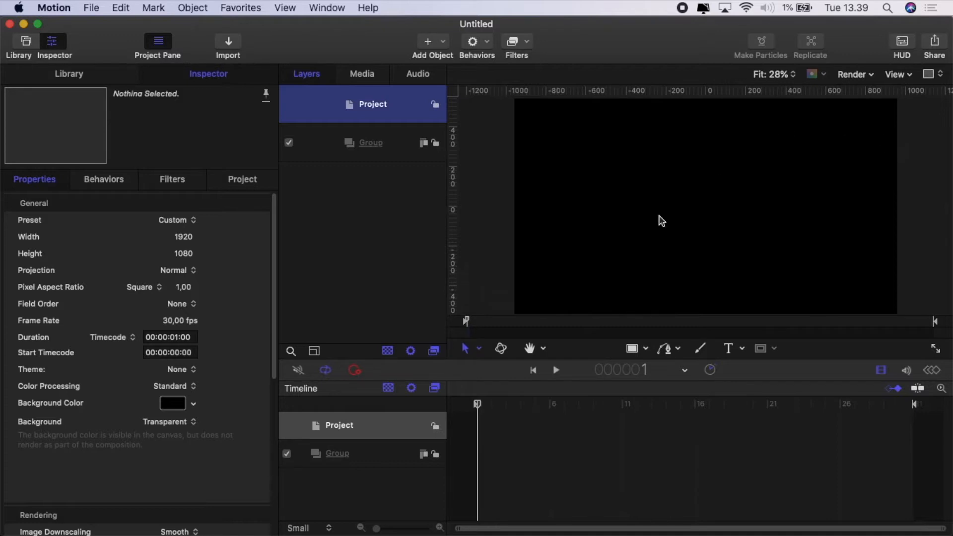
# Draw a closed white triangle in the group with the Bezier tool, its longest side running toward the canvas's upper right
pyautogui.click(391, 150)
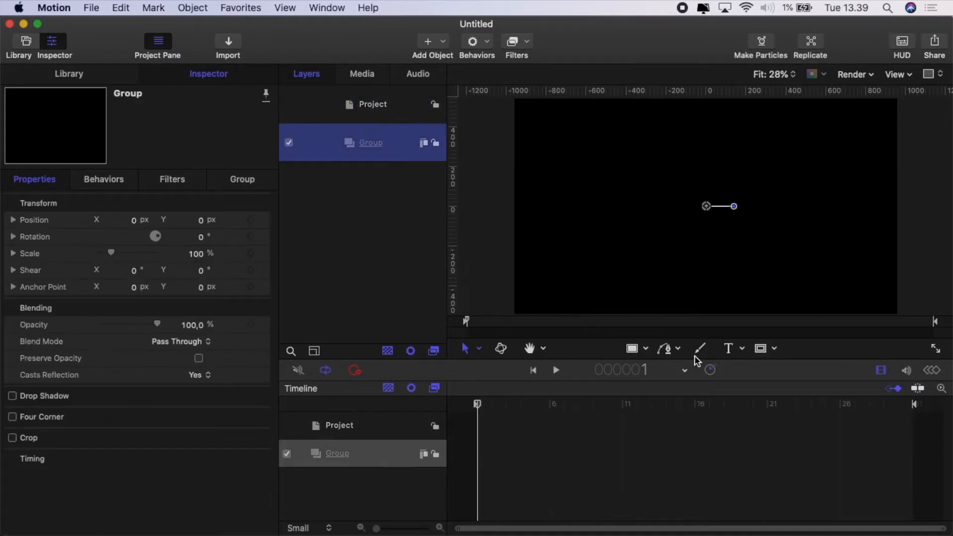
pyautogui.click(679, 349)
pyautogui.click(689, 368)
pyautogui.click(623, 160)
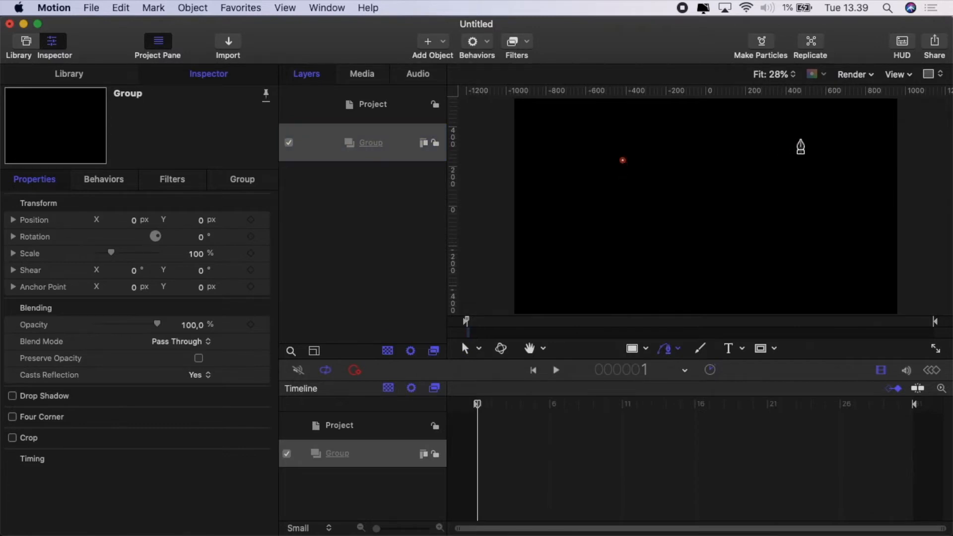
pyautogui.click(800, 139)
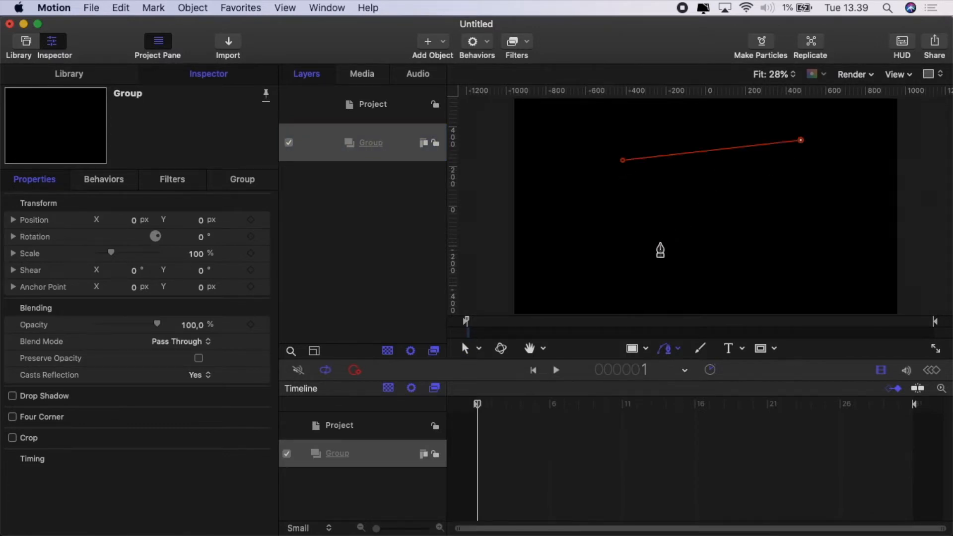
pyautogui.click(660, 243)
pyautogui.click(622, 160)
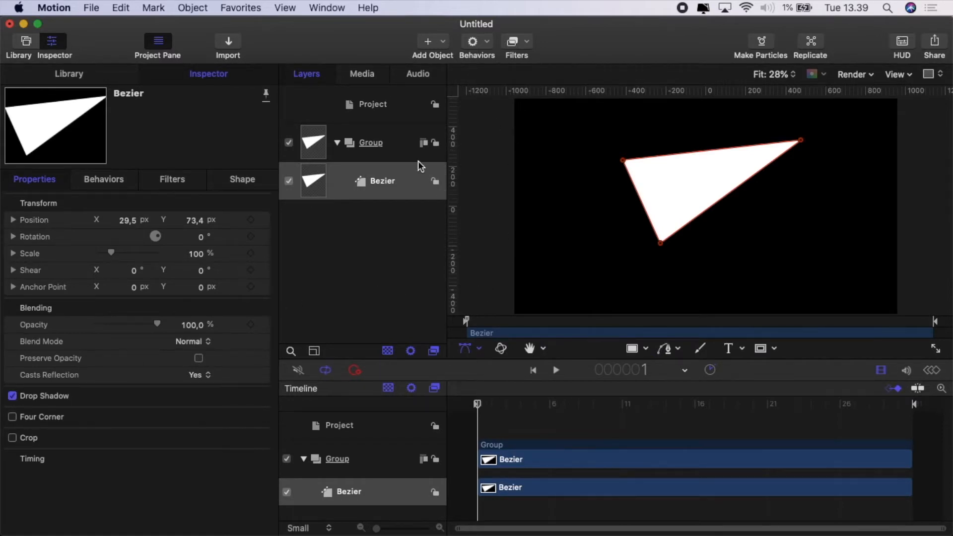
# Replicate the triangle and arrange the copies along the outline of a circle
pyautogui.click(812, 46)
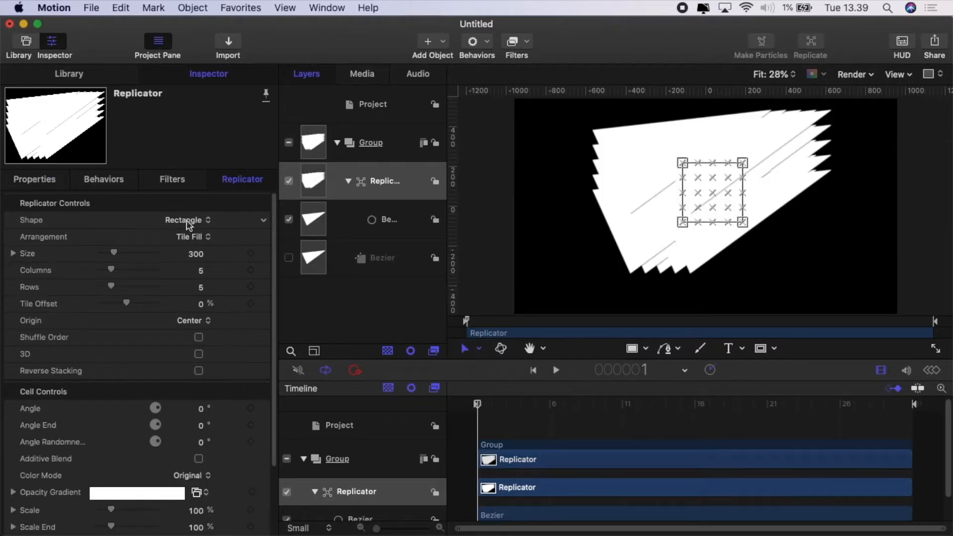
pyautogui.click(188, 224)
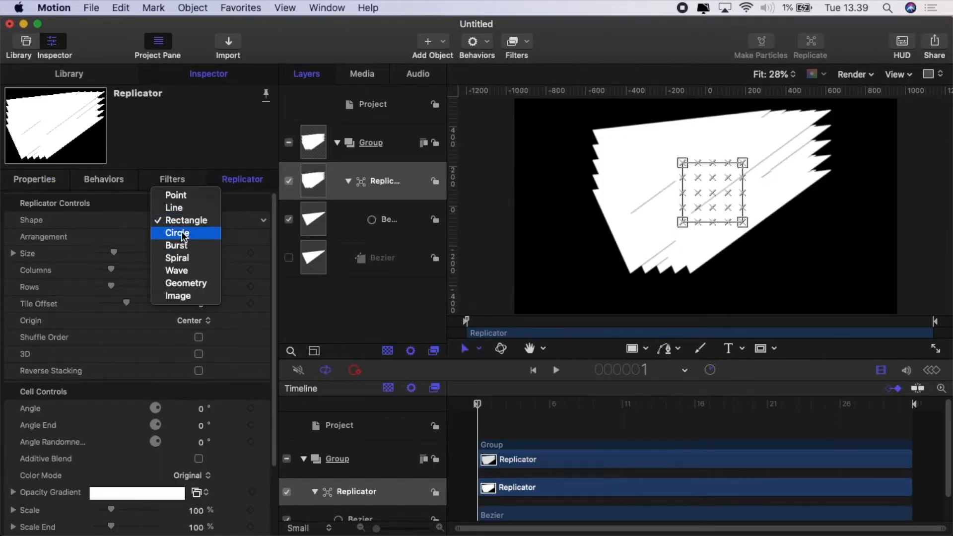
pyautogui.click(183, 237)
pyautogui.click(197, 238)
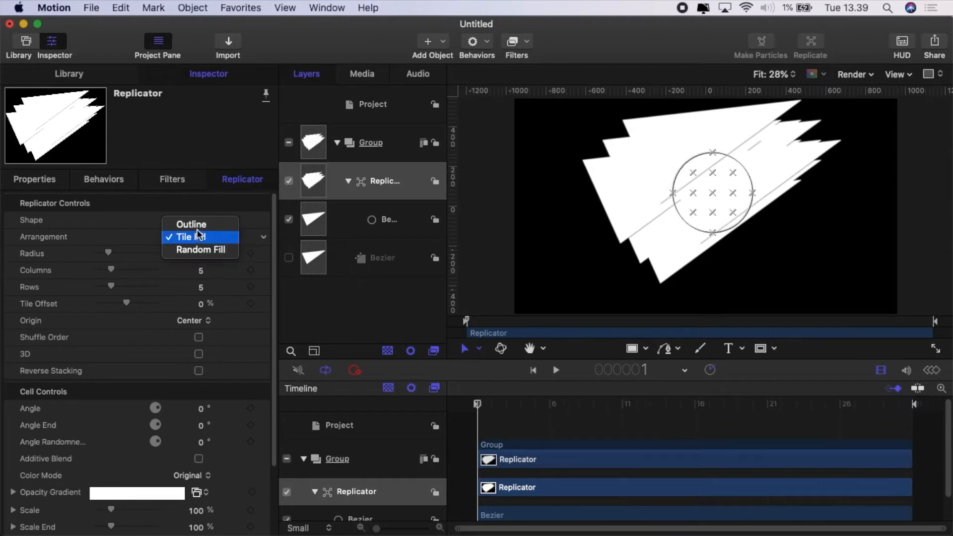
pyautogui.click(191, 224)
# Set the replicator to 10 points and align the copies' angle with the circle
pyautogui.click(201, 272)
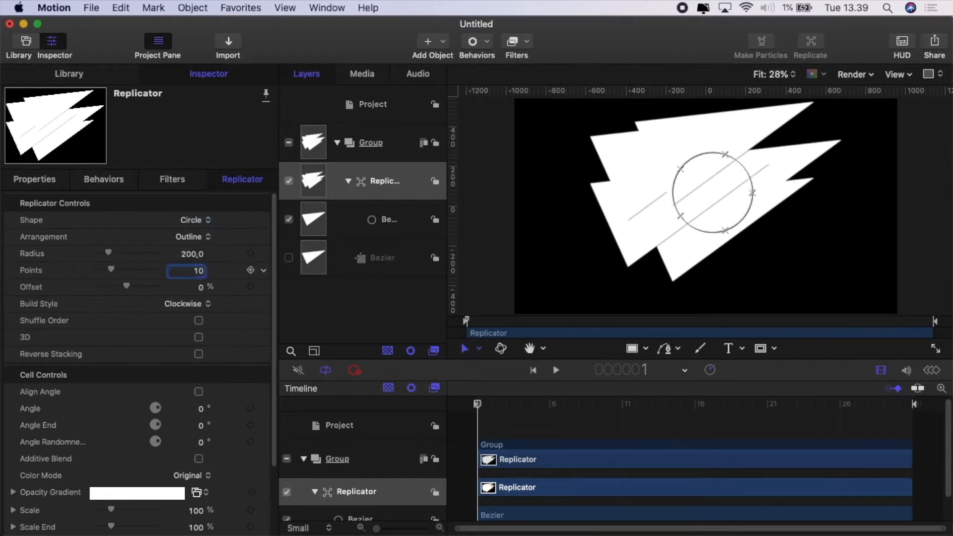
pyautogui.press('Return')
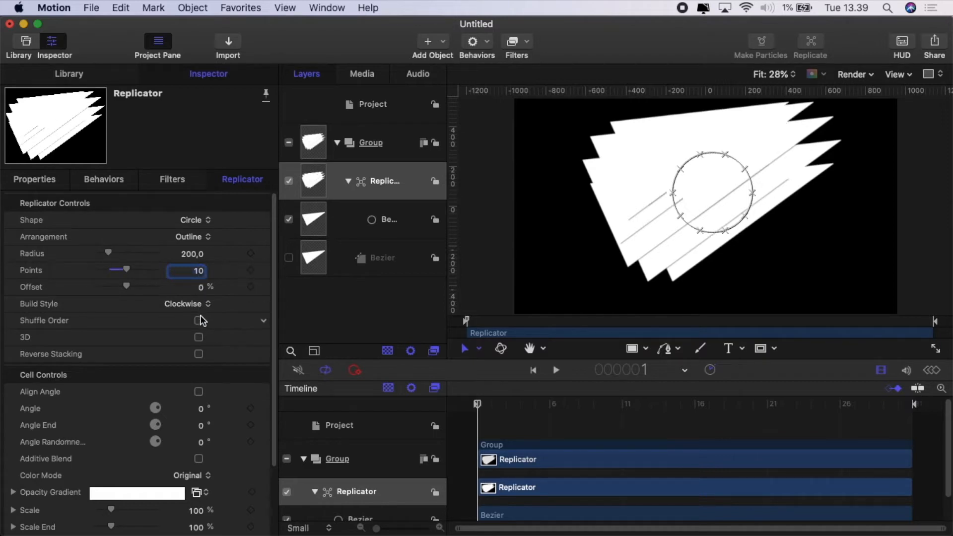
pyautogui.click(199, 391)
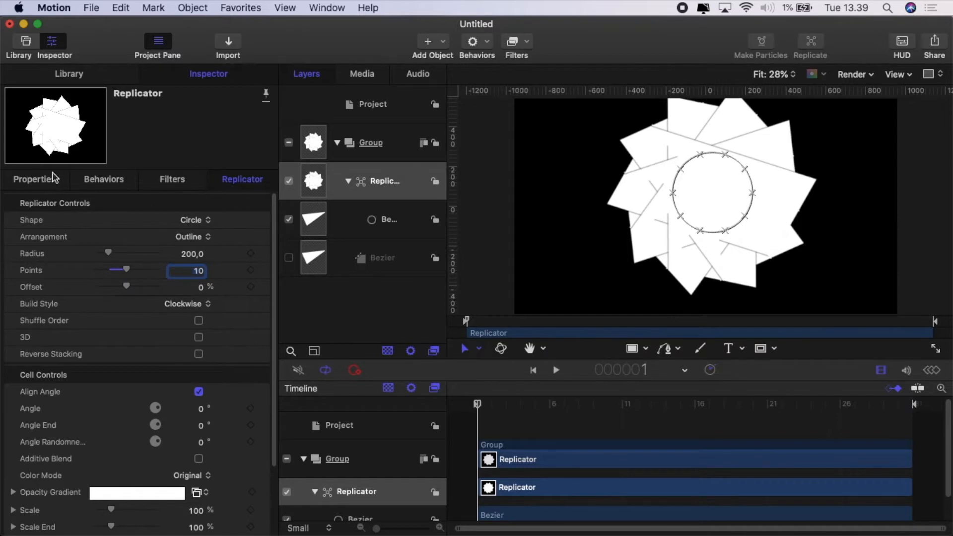
# Reset the replicator's position to center the pattern on the canvas
pyautogui.click(37, 179)
pyautogui.click(252, 220)
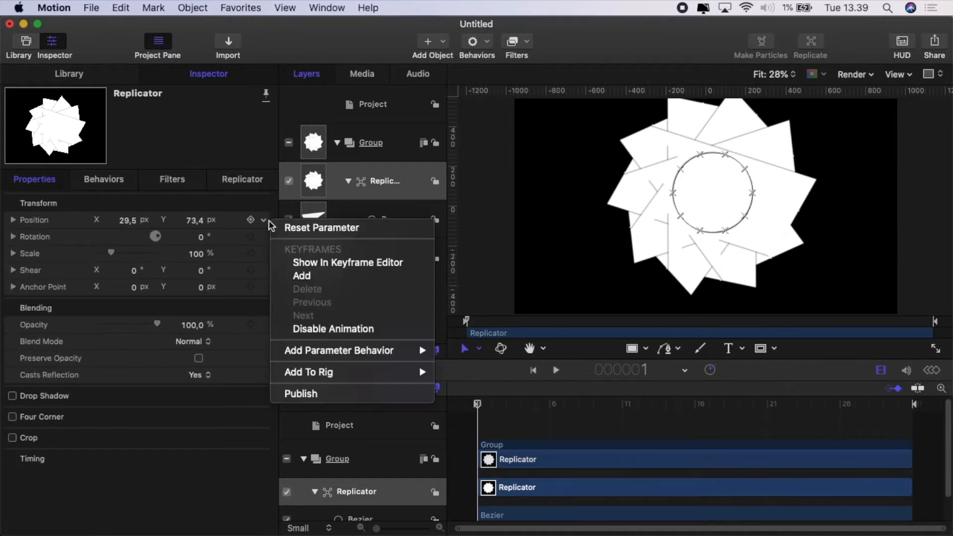
pyautogui.click(288, 227)
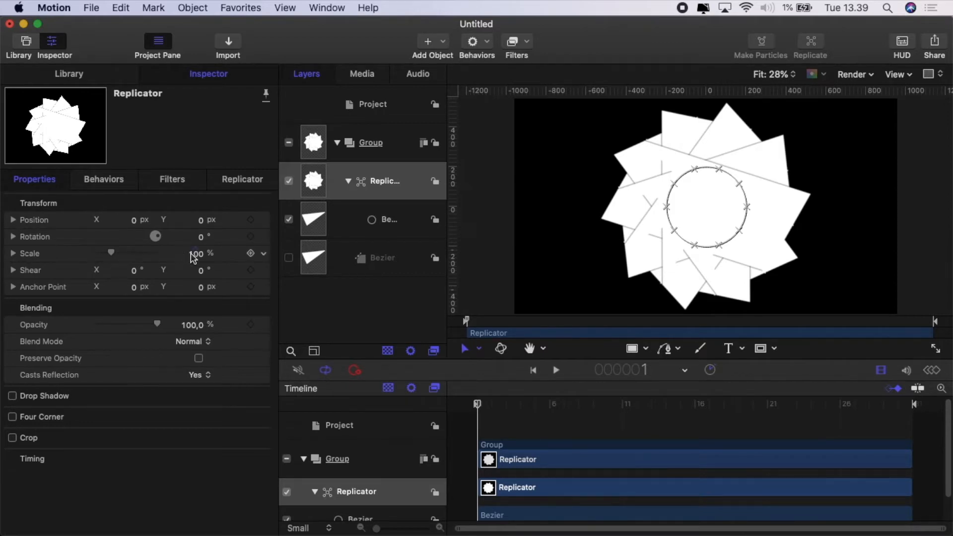
# Scale the replicator to 135% and set its cell angle to 71° so that the blades meet at the center
pyautogui.moveTo(194, 254); pyautogui.dragTo(201, 253)
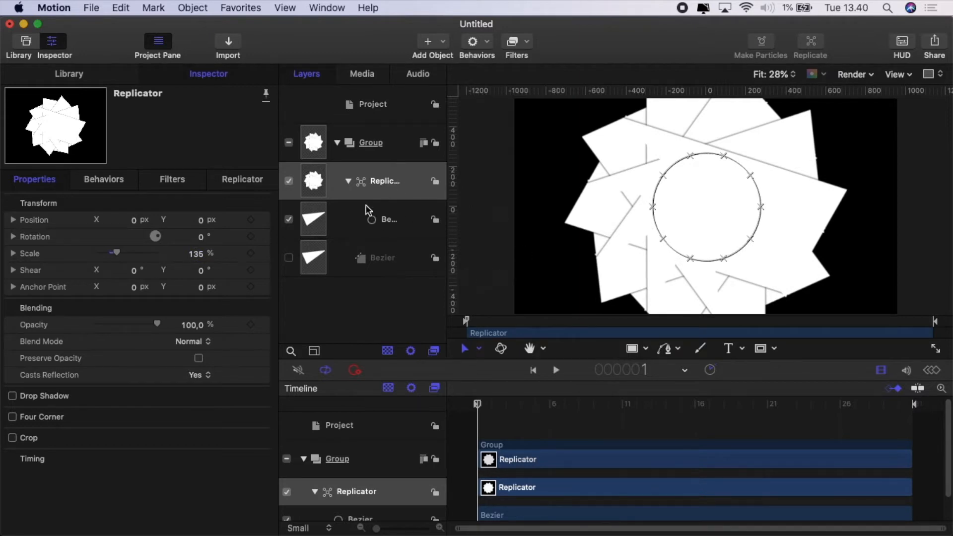
pyautogui.click(240, 180)
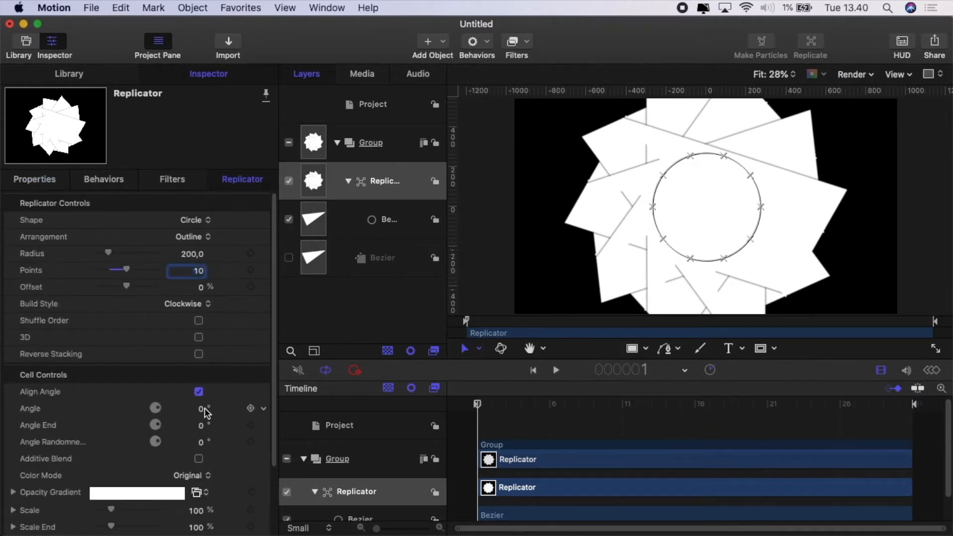
pyautogui.moveTo(200, 408); pyautogui.dragTo(201, 408)
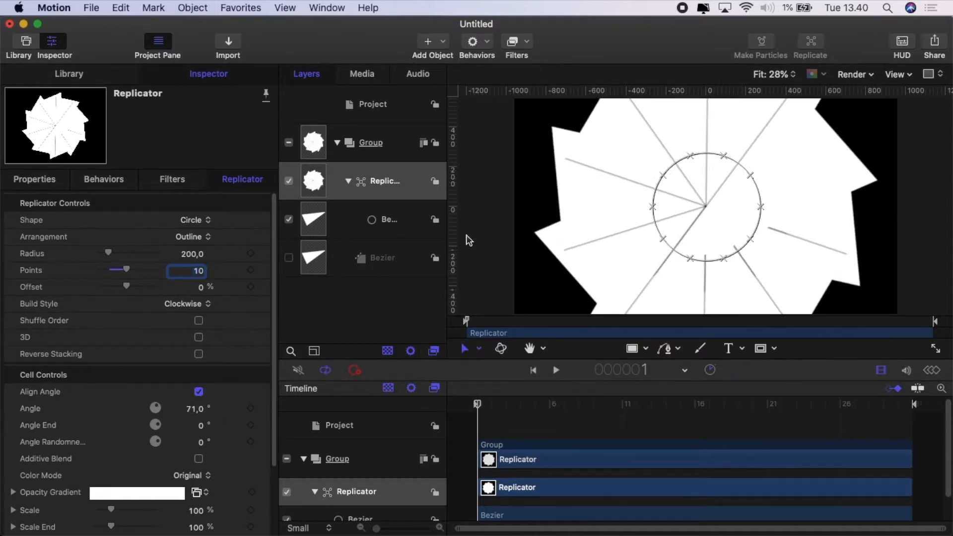
# Add an Extrude filter to the original Bezier triangle and set its distance to 14.8
pyautogui.click(392, 262)
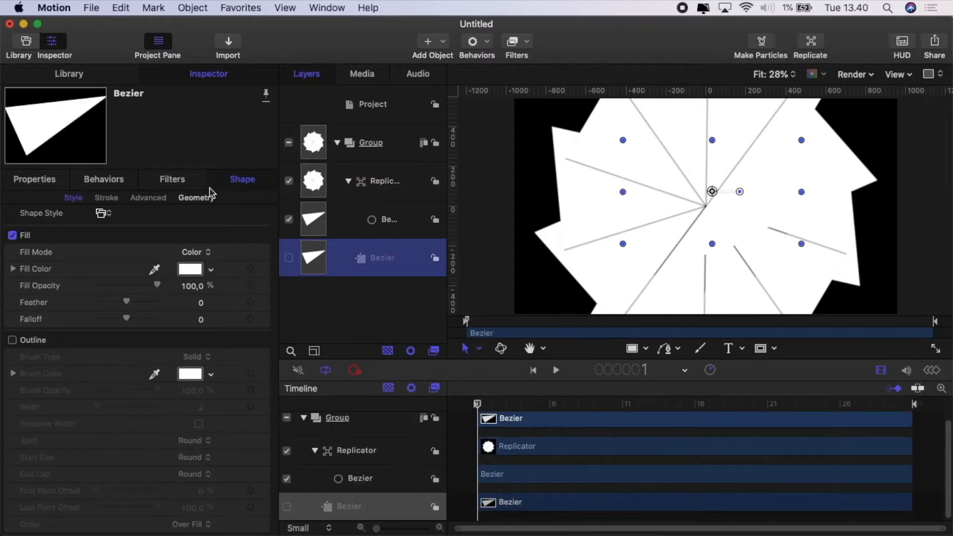
pyautogui.click(528, 45)
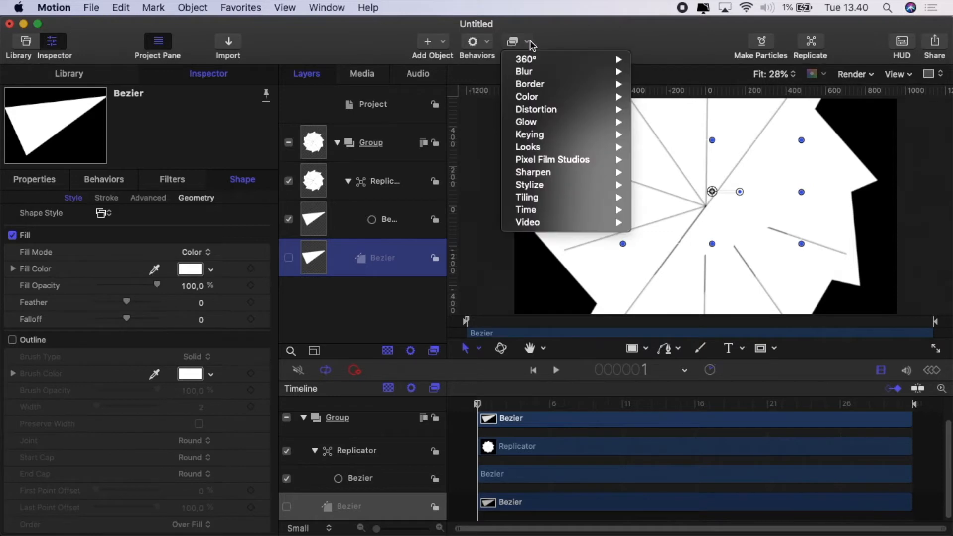
pyautogui.moveTo(559, 186)
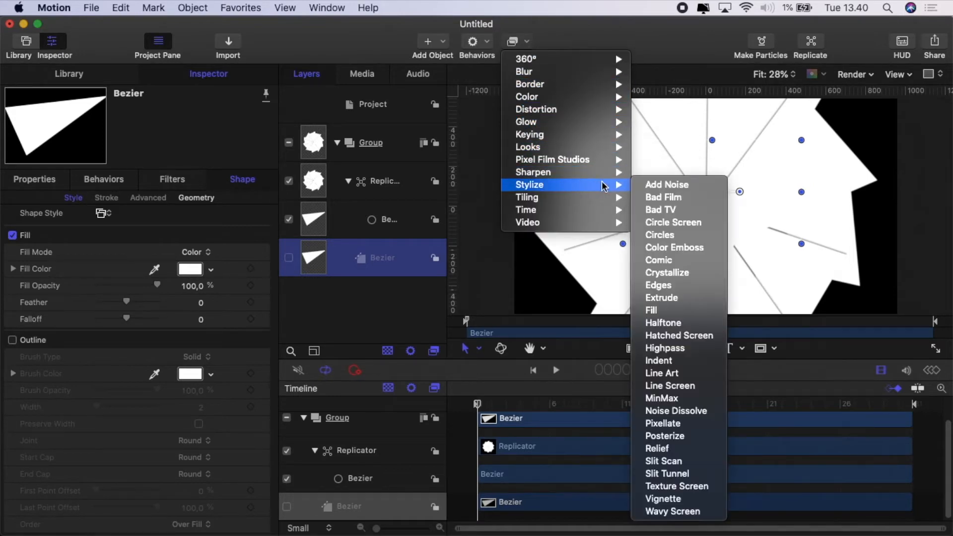
pyautogui.click(680, 297)
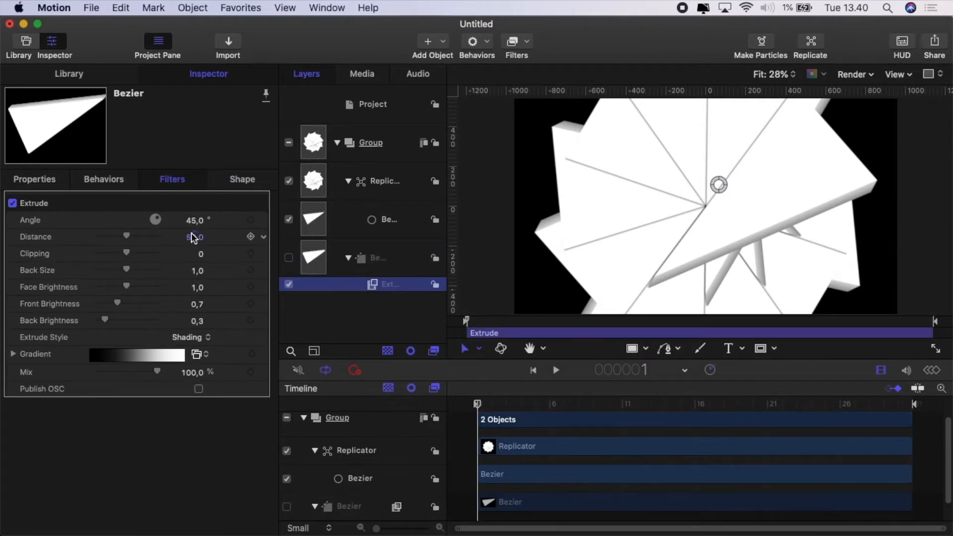
pyautogui.moveTo(192, 237); pyautogui.dragTo(174, 237)
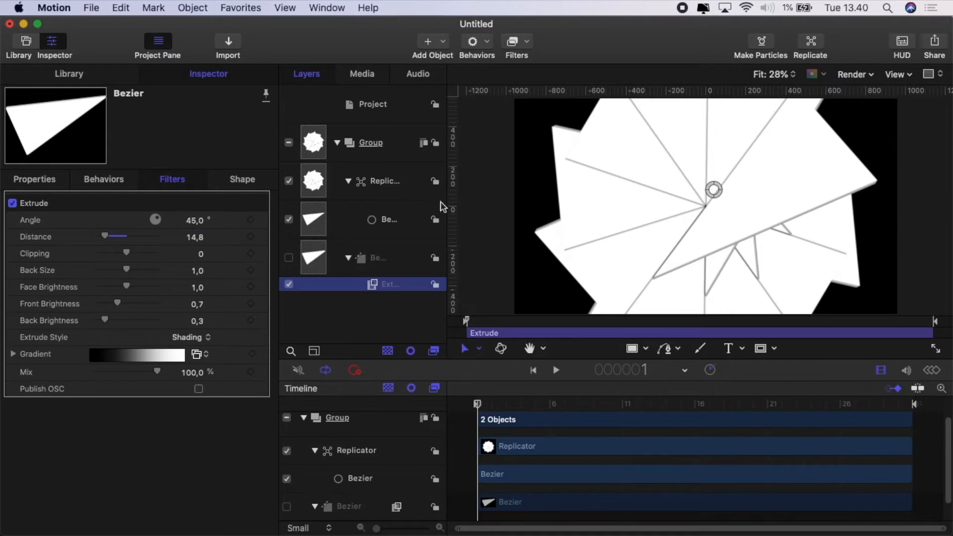
# Apply the Sphere distortion filter to the replicator
pyautogui.click(396, 184)
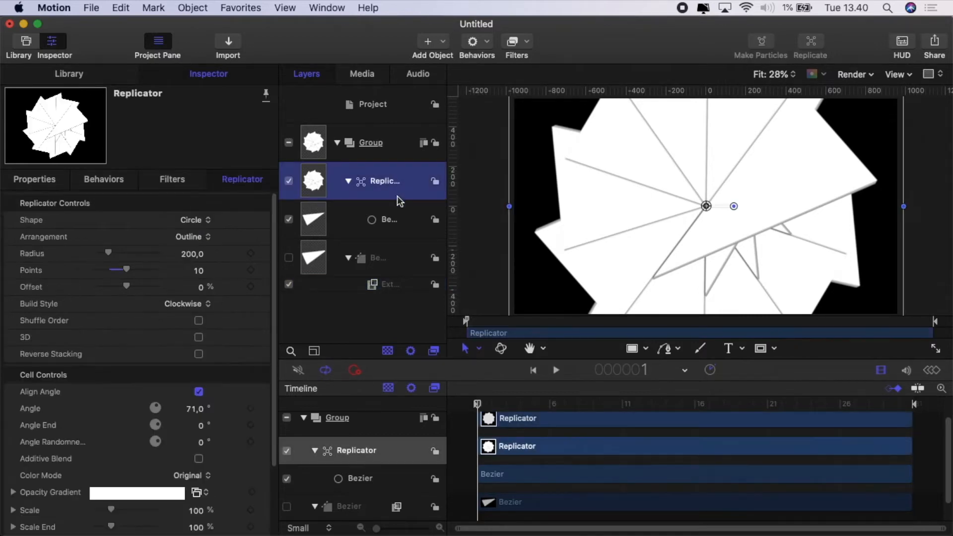
pyautogui.click(529, 45)
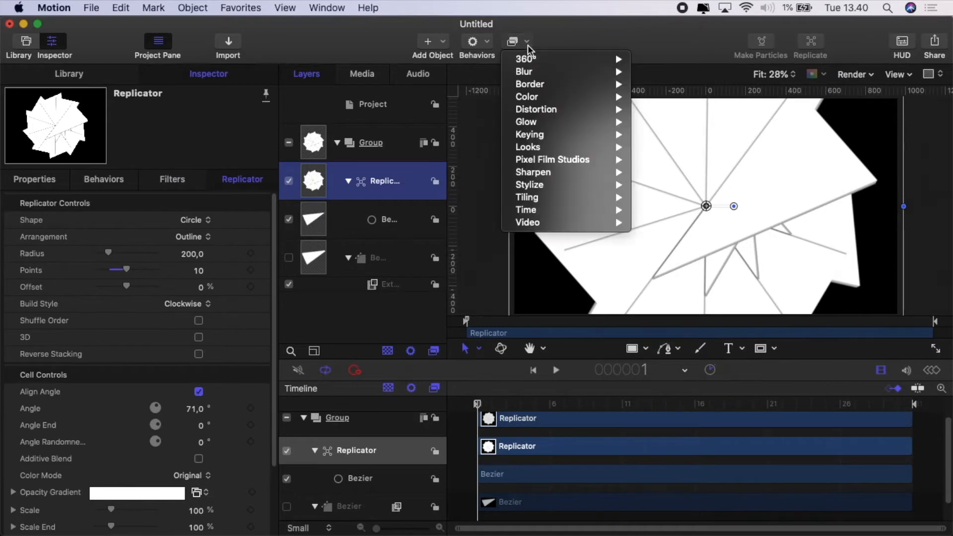
pyautogui.moveTo(550, 114)
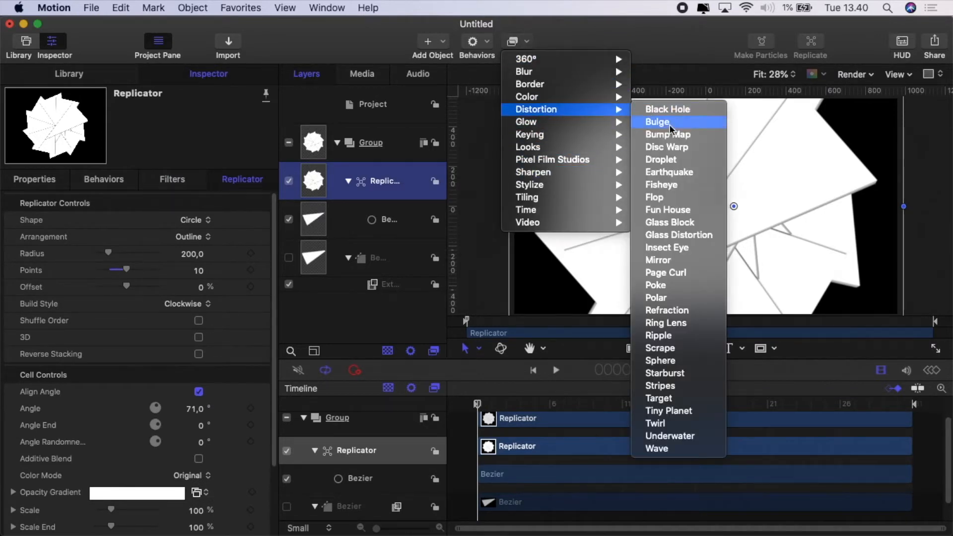
pyautogui.click(667, 361)
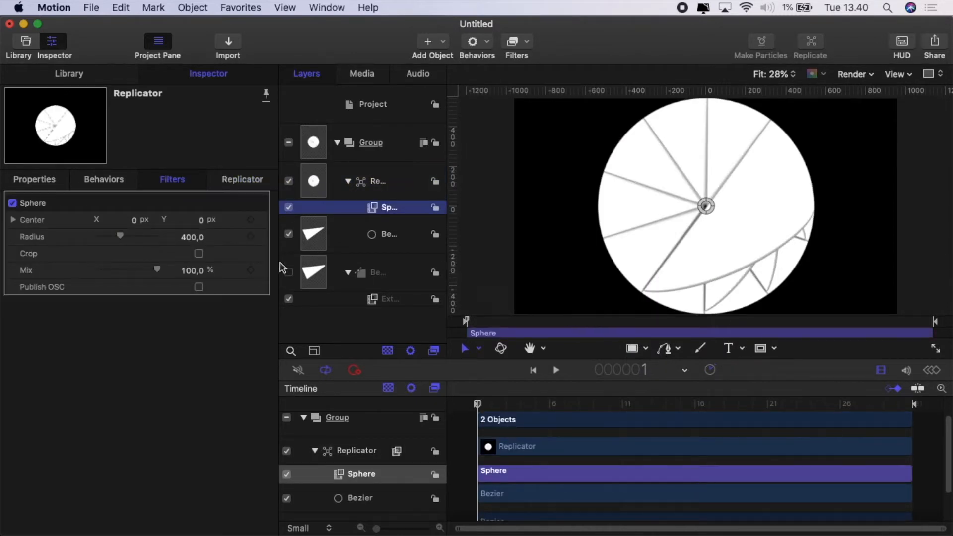
# Set the original Bezier triangle's drop shadow to 84% opacity and a distance of 3
pyautogui.click(34, 180)
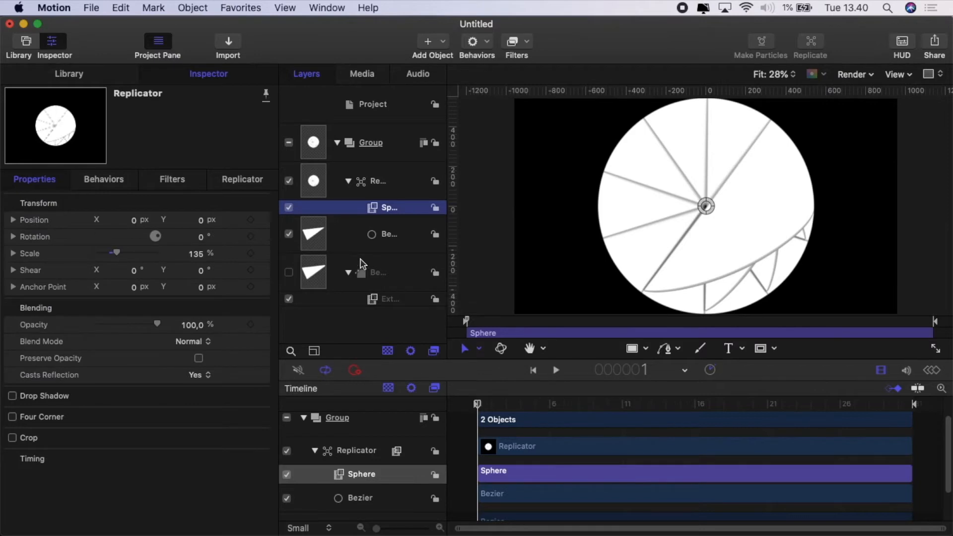
pyautogui.click(396, 273)
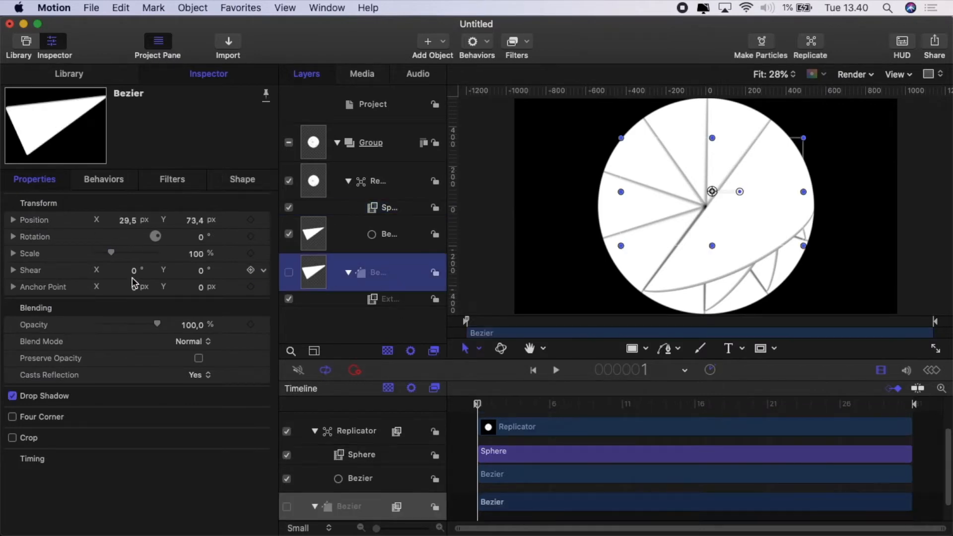
pyautogui.click(50, 397)
pyautogui.click(243, 395)
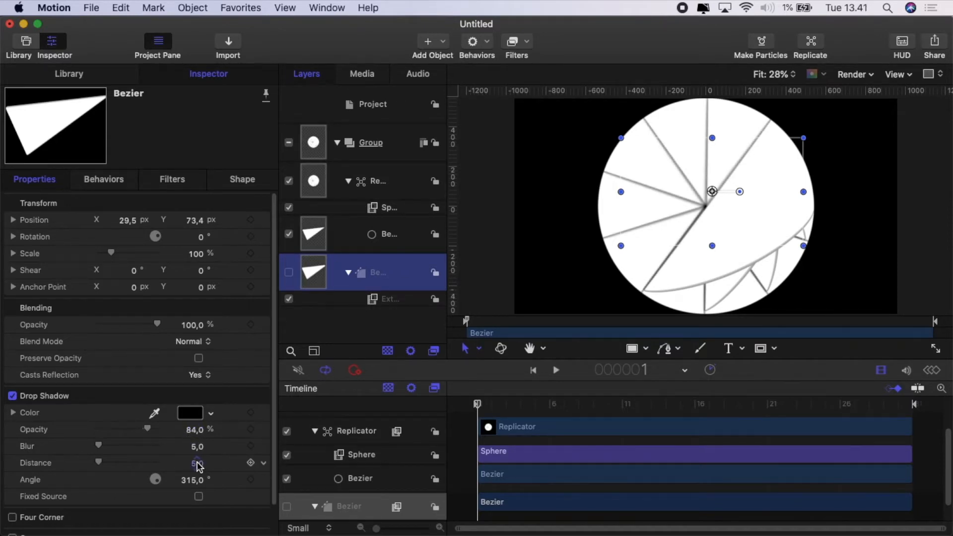
pyautogui.moveTo(197, 465); pyautogui.dragTo(197, 463)
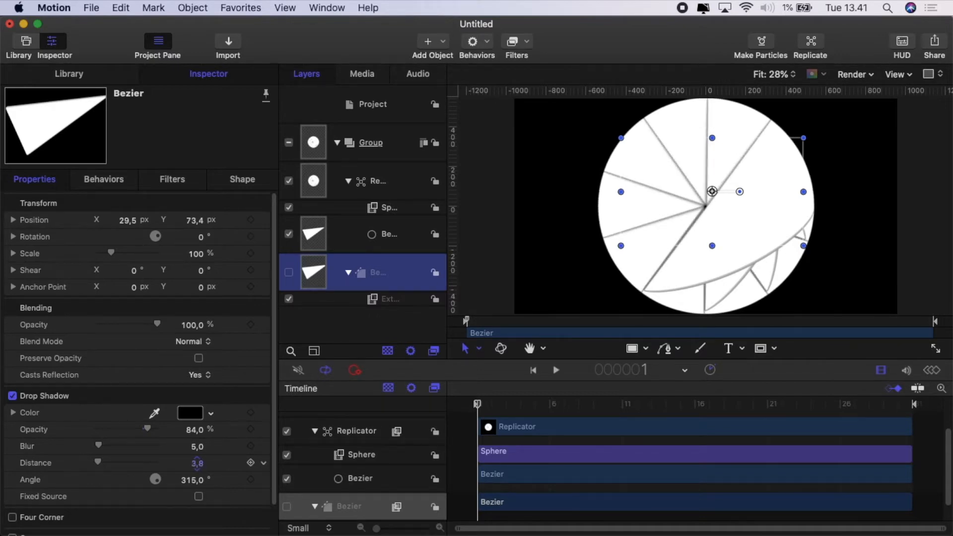
pyautogui.click(197, 464)
pyautogui.write('3')
pyautogui.press('Return')
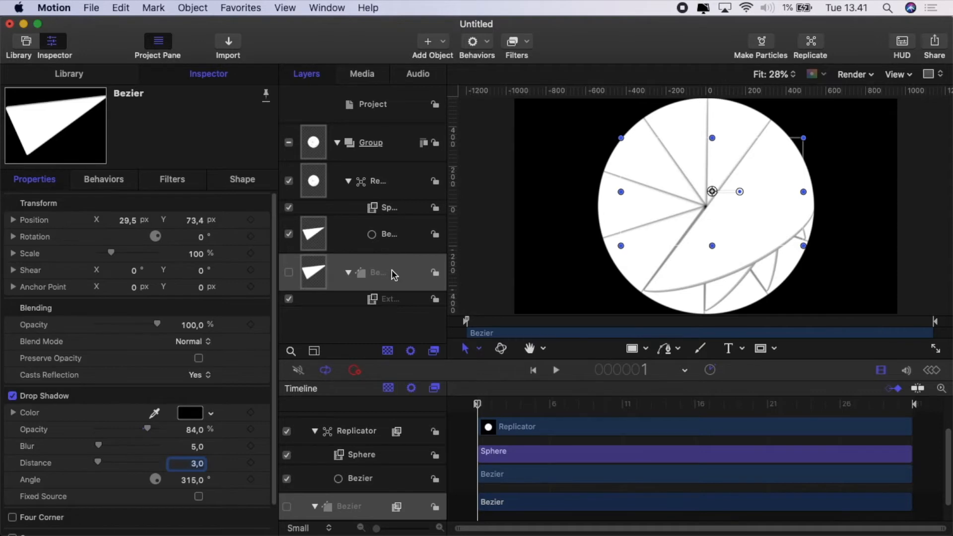
# Set the distance of the triangle's Extrude filter to 9
pyautogui.click(390, 299)
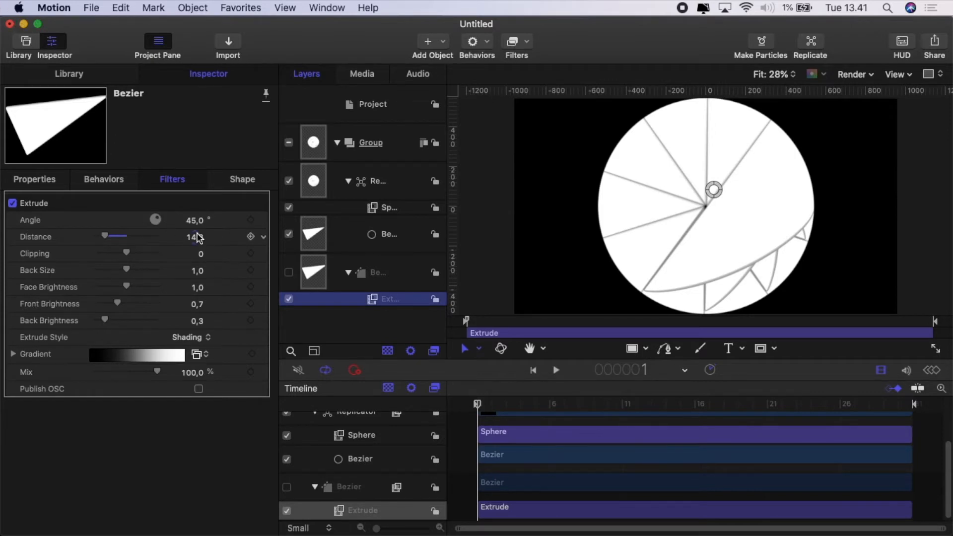
pyautogui.moveTo(195, 236); pyautogui.dragTo(194, 237)
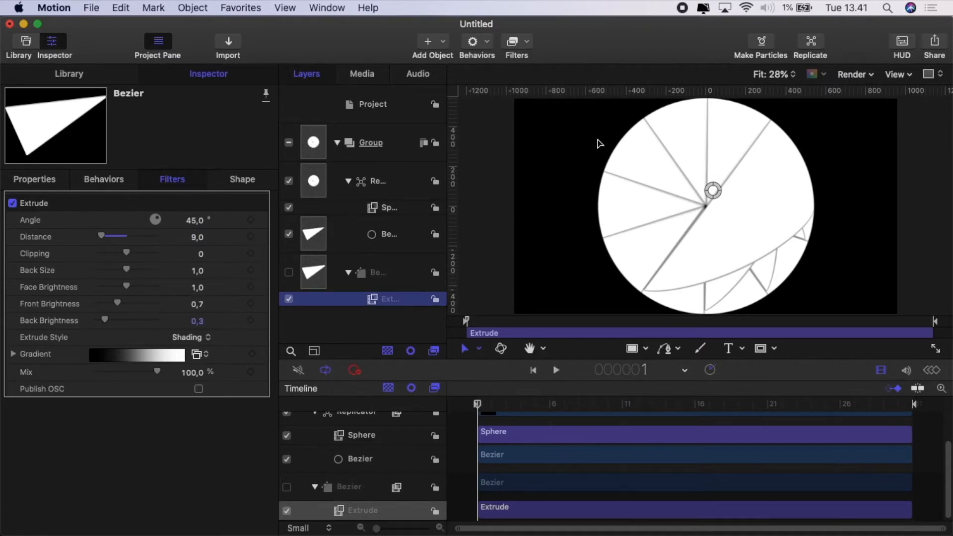
# Collapse the replicator's layer and set its cell angle to 117.3° to open the hole between the blades
pyautogui.click(349, 183)
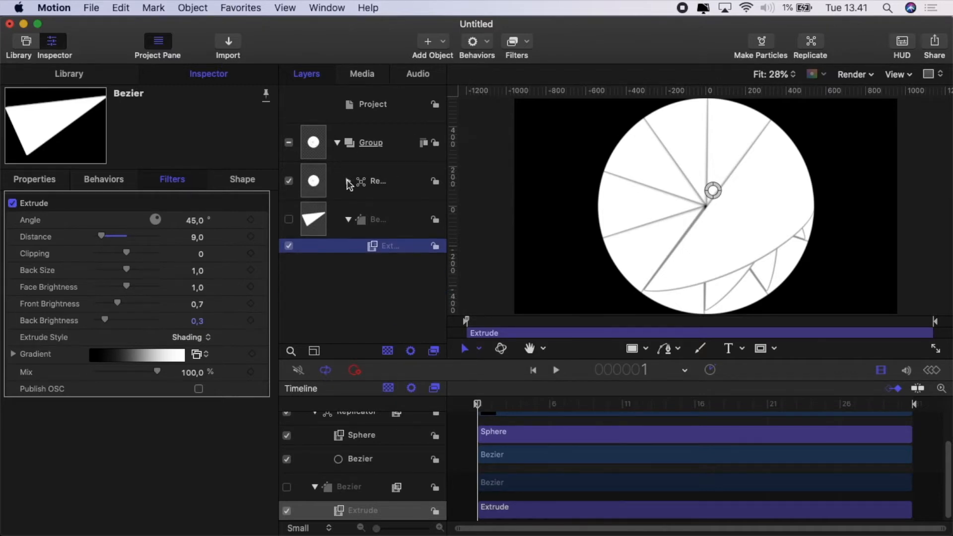
pyautogui.click(375, 185)
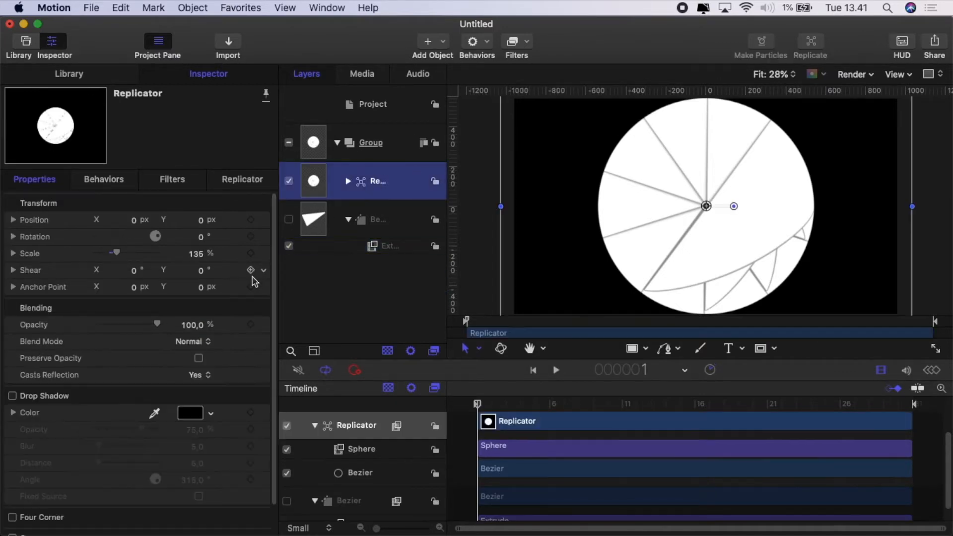
pyautogui.click(223, 183)
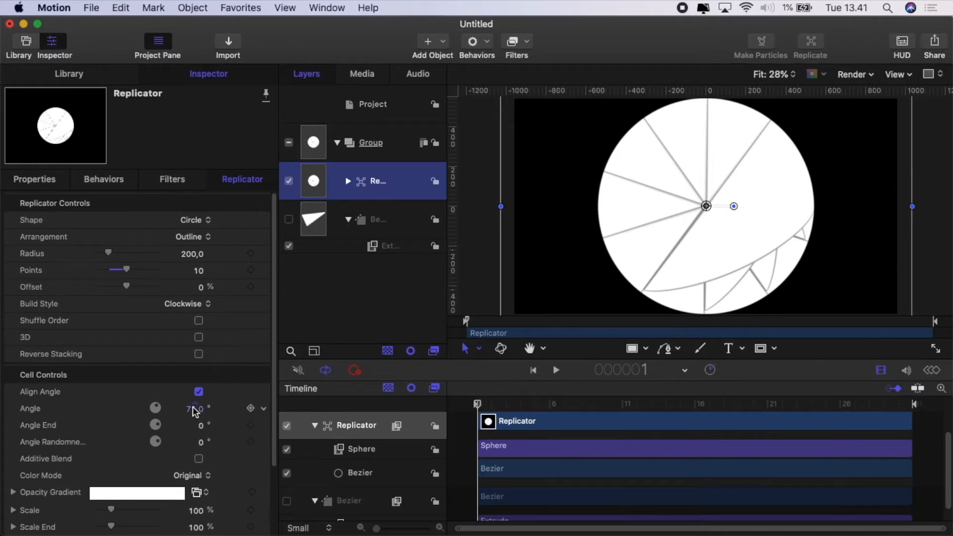
pyautogui.moveTo(194, 411)
pyautogui.mouseDown()
pyautogui.moveTo(234, 411)
pyautogui.moveTo(198, 408)
pyautogui.mouseUp()
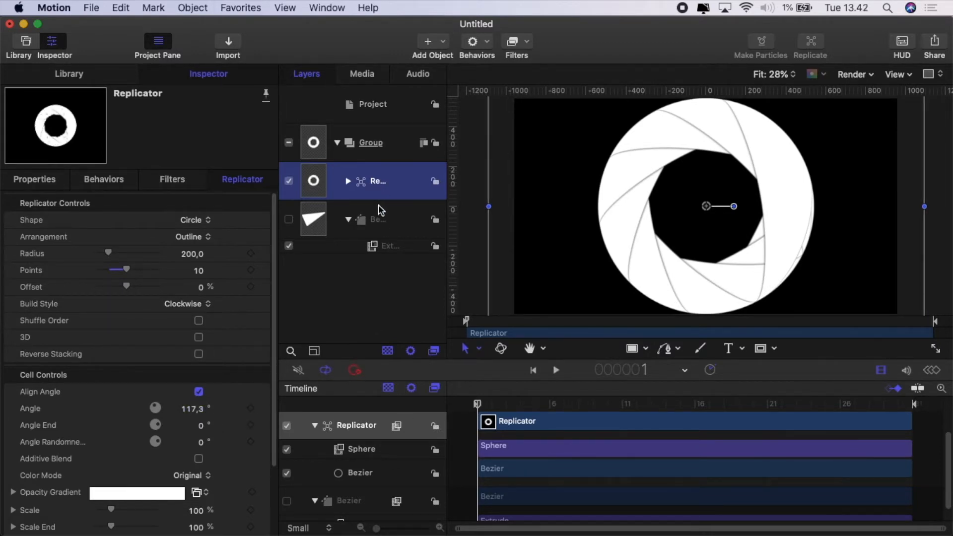
# Collapse the aperture group and add a new empty group above it
pyautogui.click(337, 145)
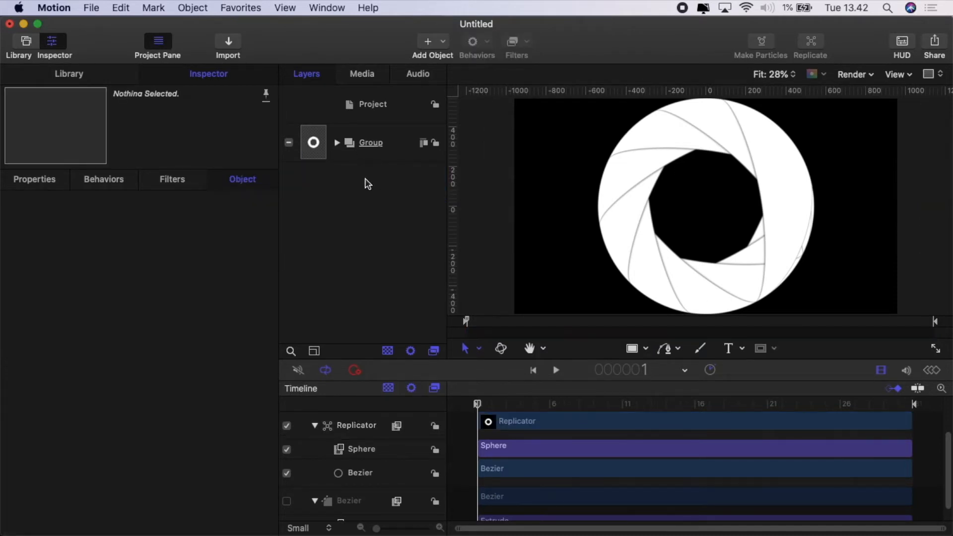
pyautogui.rightClick(360, 203)
pyautogui.click(371, 210)
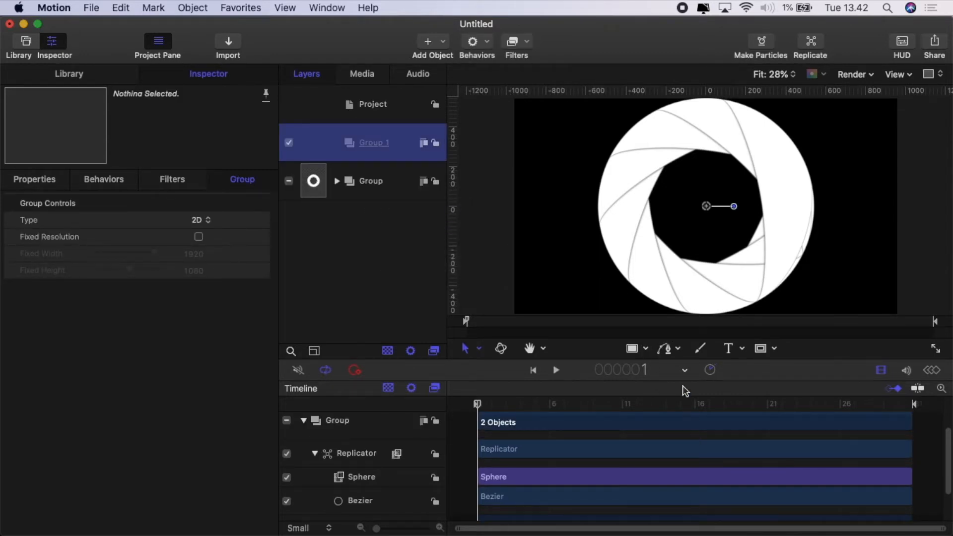
# Draw a circle inside the aperture hole in the new group and reset its position to 0, 0
pyautogui.click(645, 349)
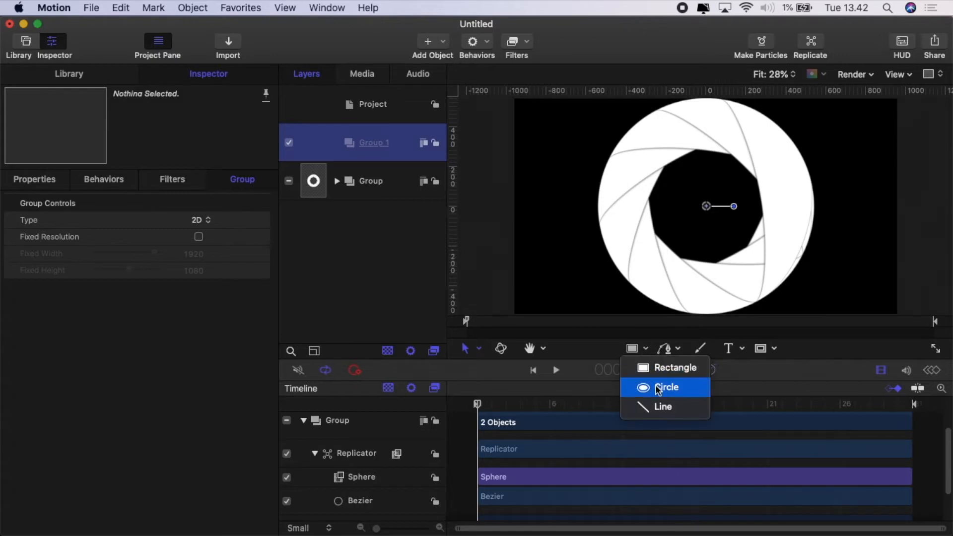
pyautogui.click(657, 388)
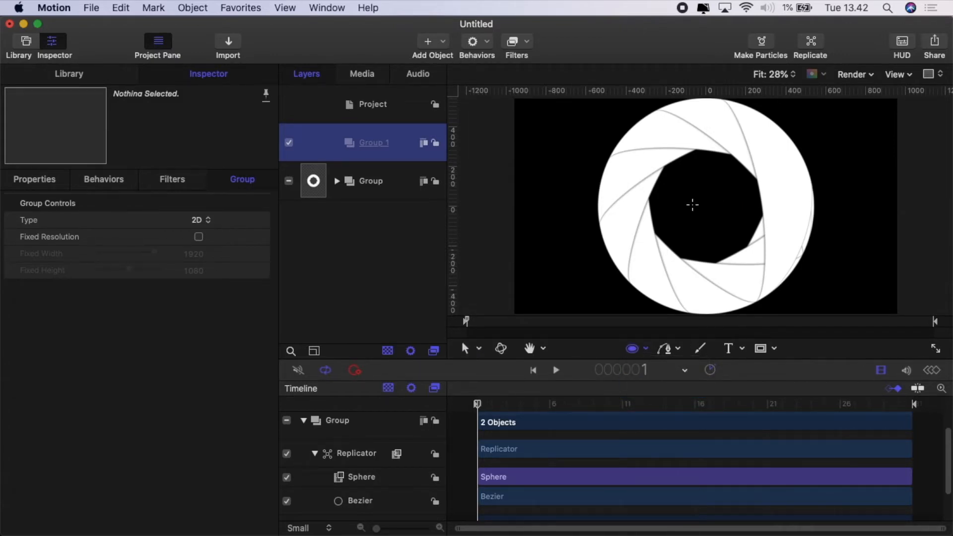
pyautogui.moveTo(705, 204); pyautogui.dragTo(752, 248)
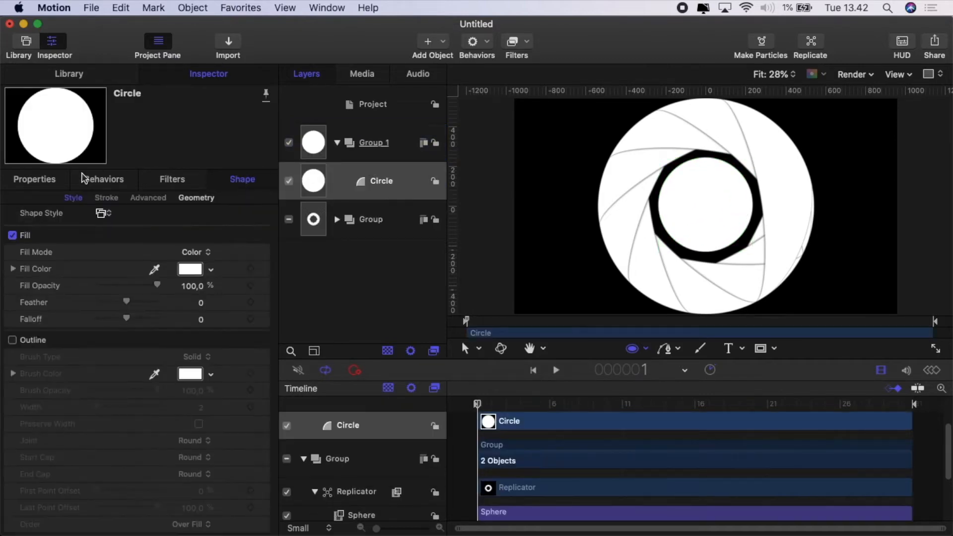
pyautogui.click(41, 184)
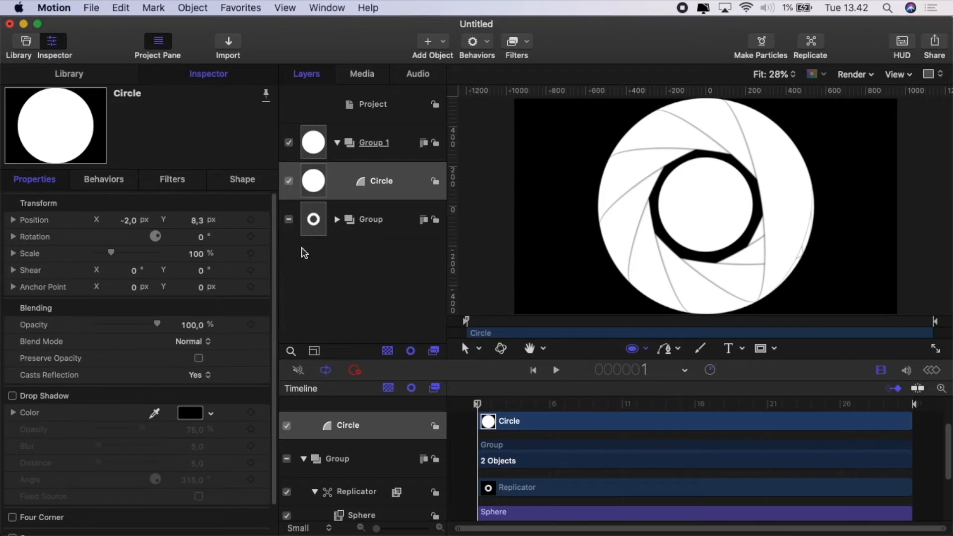
pyautogui.click(265, 223)
pyautogui.click(287, 227)
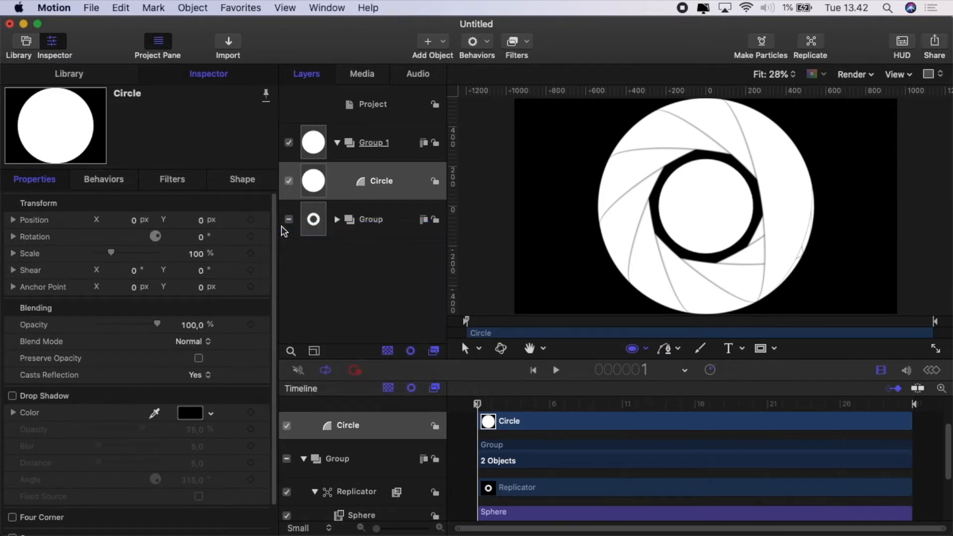
# Replace the circle's fill with a dark grey outline of width 39
pyautogui.click(244, 182)
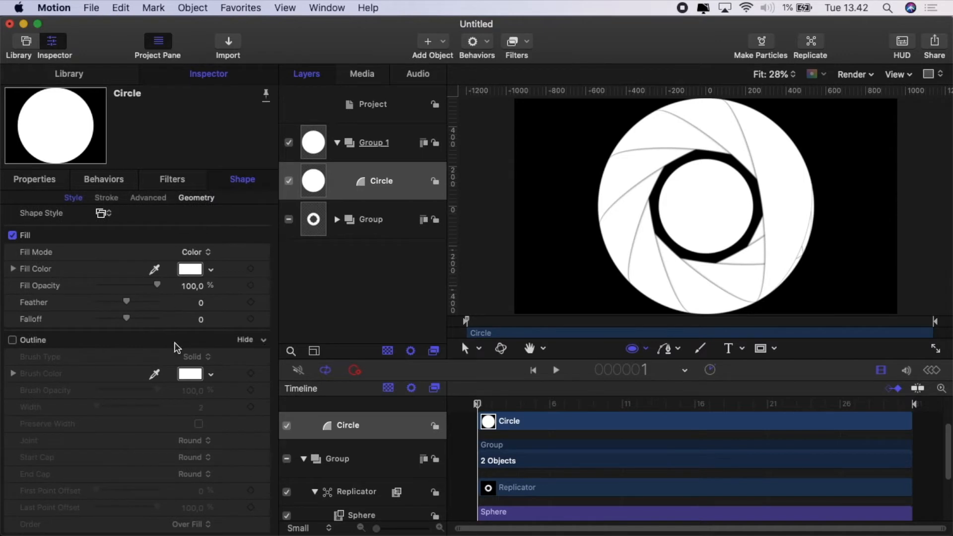
pyautogui.click(12, 234)
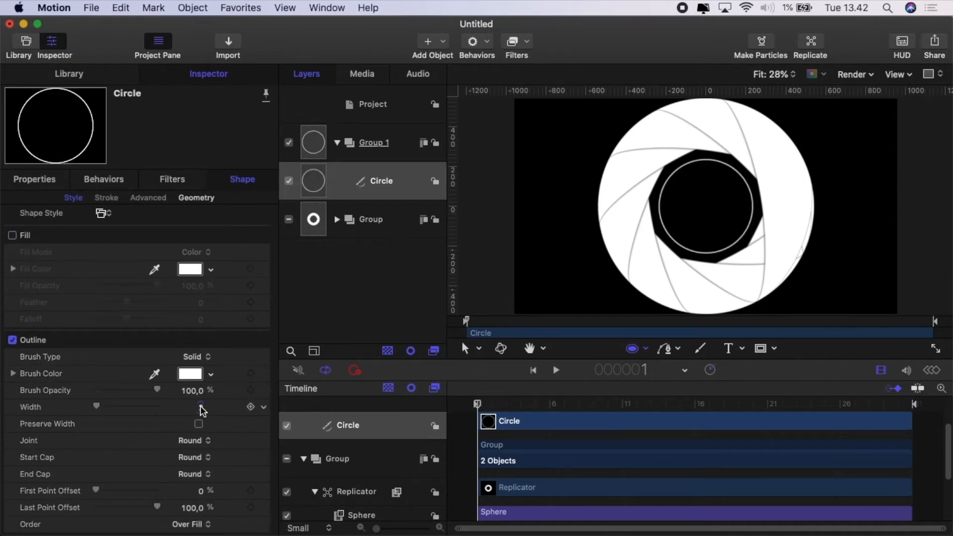
pyautogui.moveTo(200, 407); pyautogui.dragTo(218, 407)
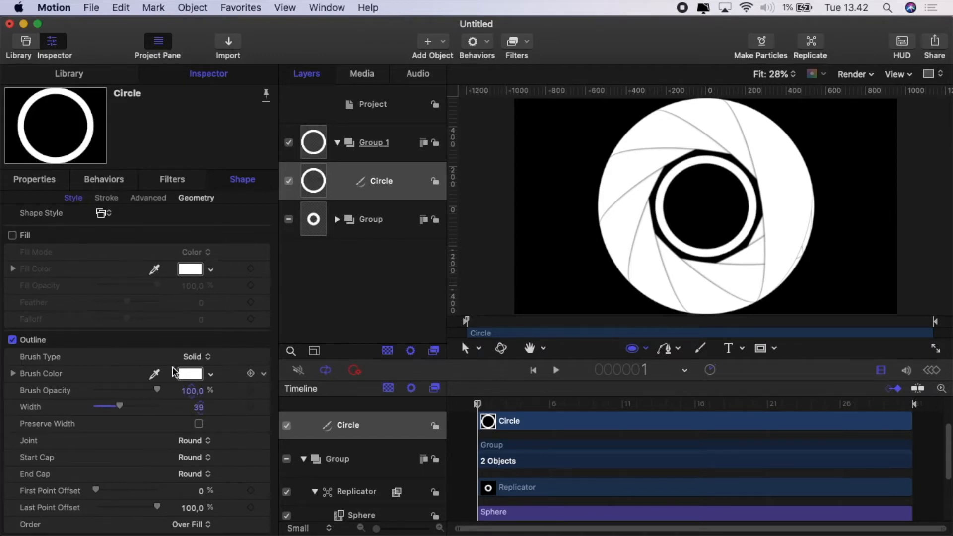
pyautogui.click(190, 373)
pyautogui.moveTo(266, 351); pyautogui.dragTo(273, 353)
pyautogui.click(272, 349)
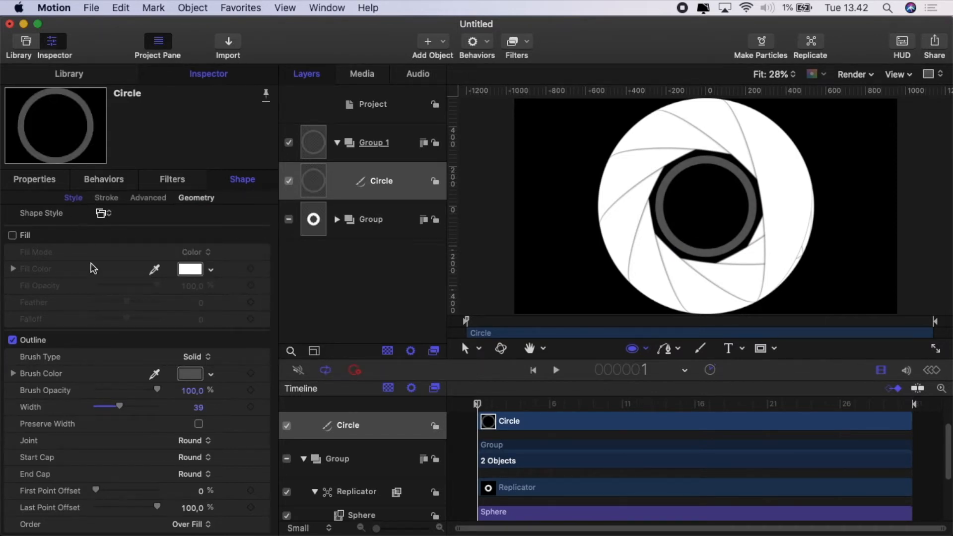
# Thicken the grey circle's outline to 193 and scale the circle to 412% so it frames the aperture
pyautogui.moveTo(198, 408)
pyautogui.mouseDown()
pyautogui.moveTo(199, 394)
pyautogui.moveTo(196, 405)
pyautogui.mouseUp()
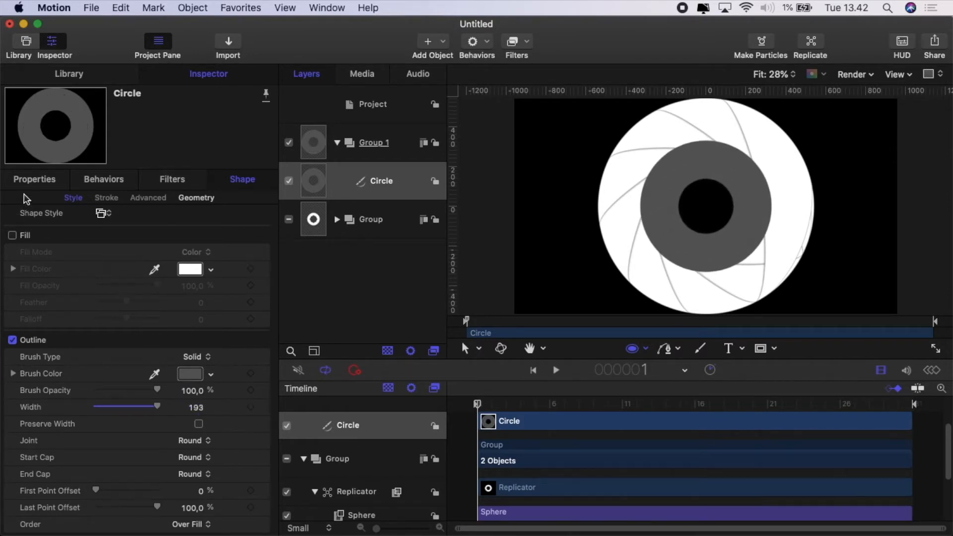
pyautogui.click(31, 182)
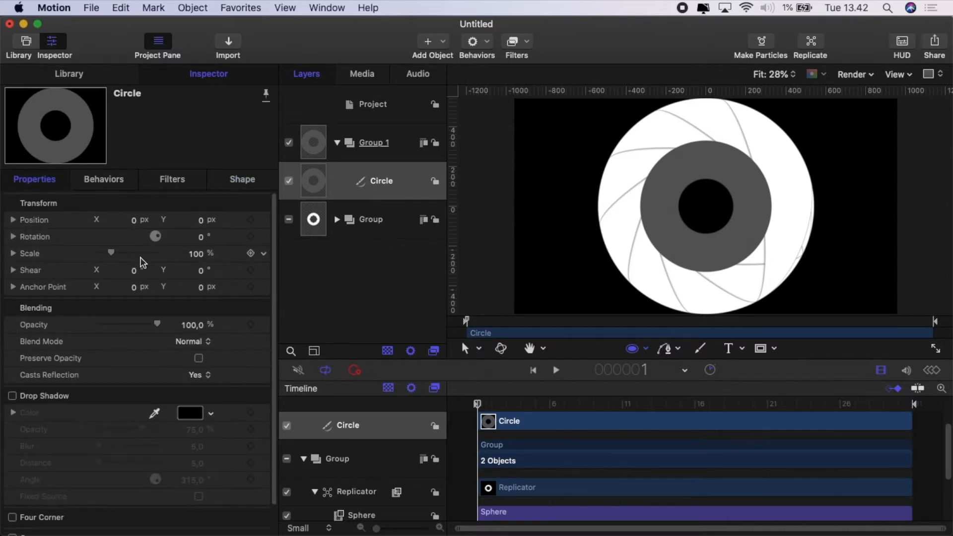
pyautogui.moveTo(195, 257)
pyautogui.mouseDown()
pyautogui.moveTo(231, 255)
pyautogui.moveTo(188, 255)
pyautogui.mouseUp()
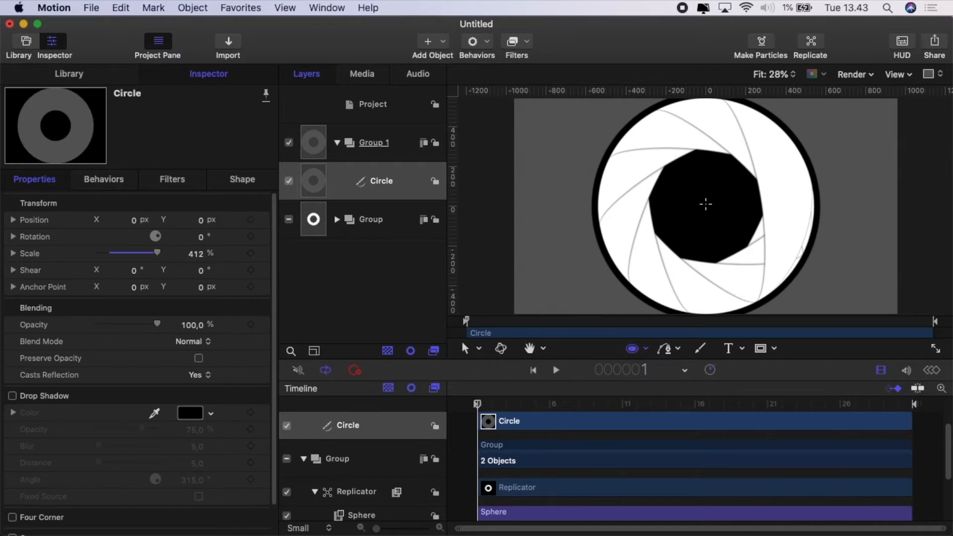
# Draw a second circle at the centre of the aperture and reset its position to 0, 0
pyautogui.moveTo(704, 205); pyautogui.dragTo(751, 238)
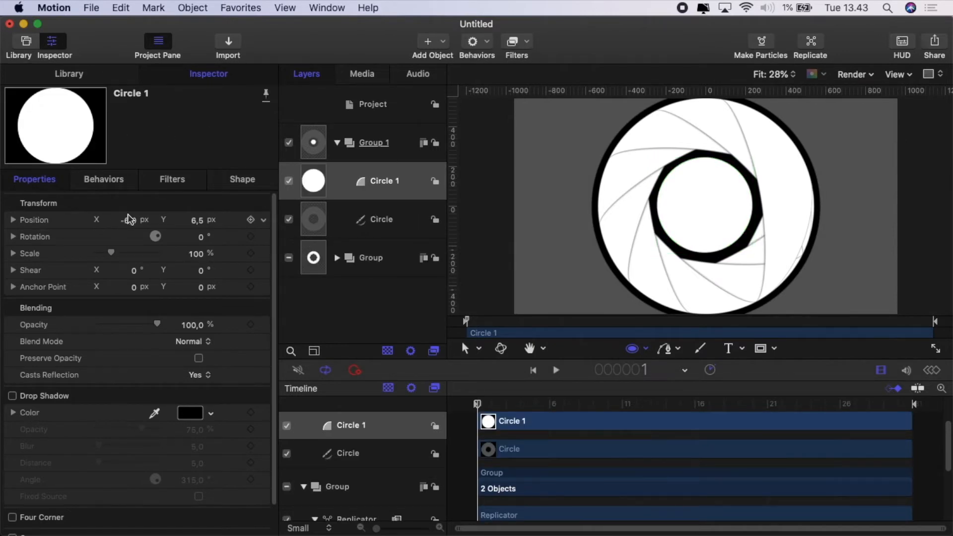
pyautogui.rightClick(264, 217)
pyautogui.click(297, 230)
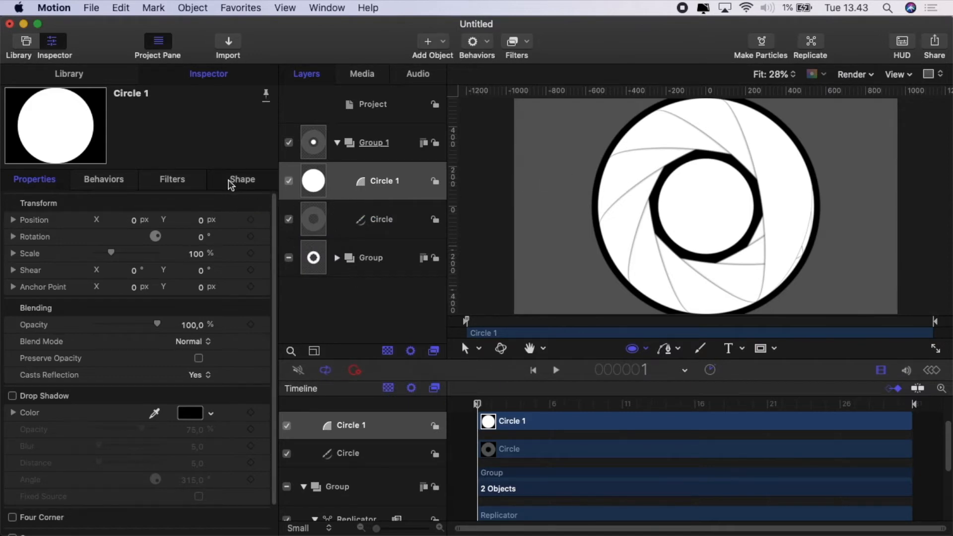
# Turn off the second circle's fill and give it a white outline of width 10
pyautogui.click(231, 185)
pyautogui.click(12, 235)
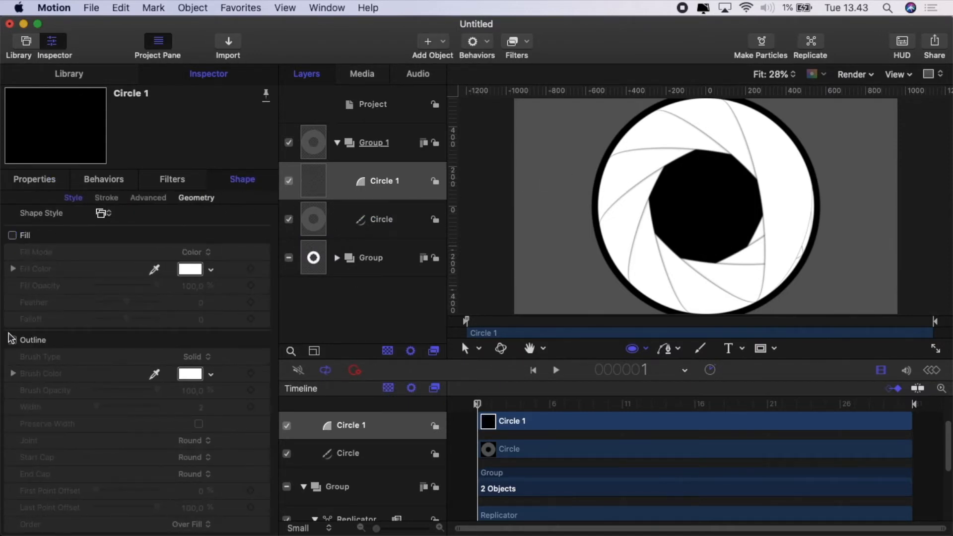
pyautogui.click(12, 339)
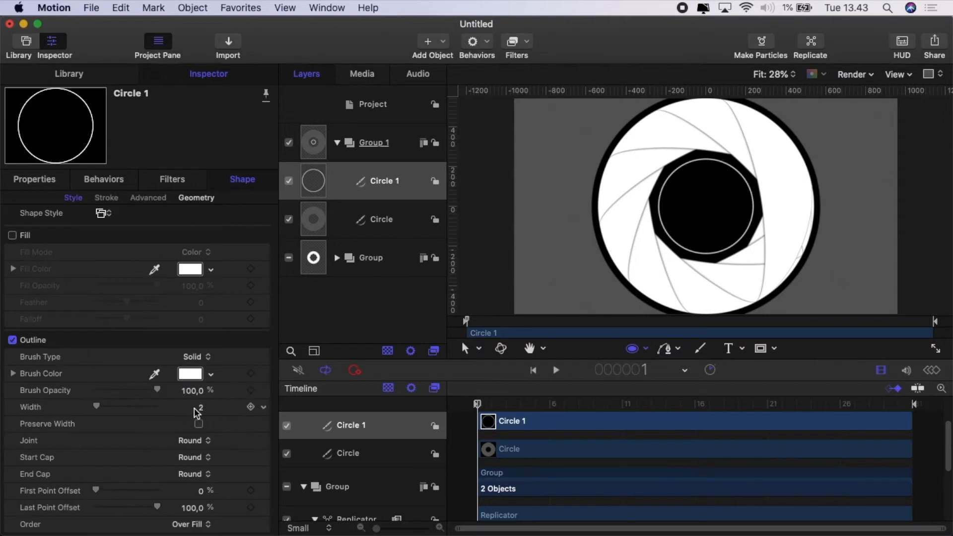
pyautogui.moveTo(200, 407)
pyautogui.mouseDown()
pyautogui.moveTo(217, 408)
pyautogui.moveTo(199, 407)
pyautogui.mouseUp()
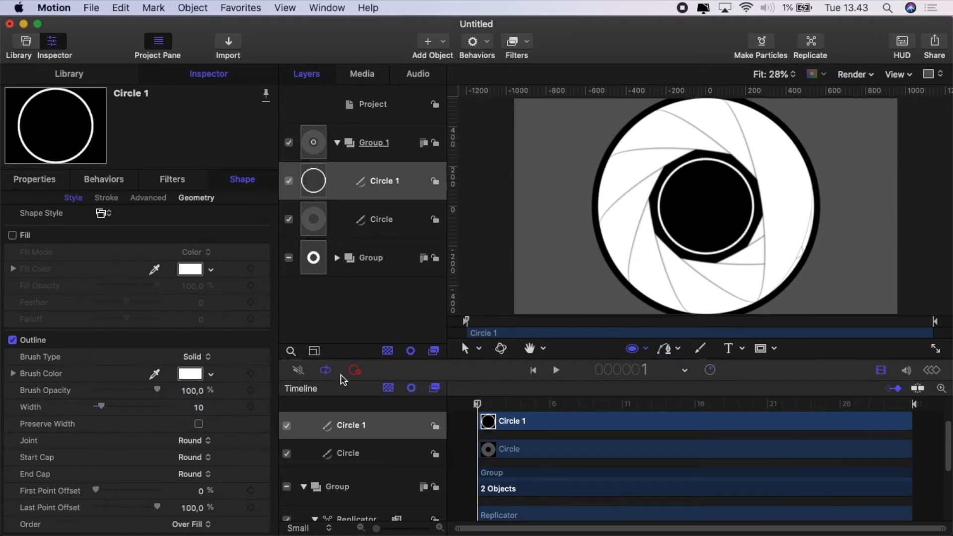
# Scale the white ring to 253% and thin its outline to a width of 6
pyautogui.click(44, 181)
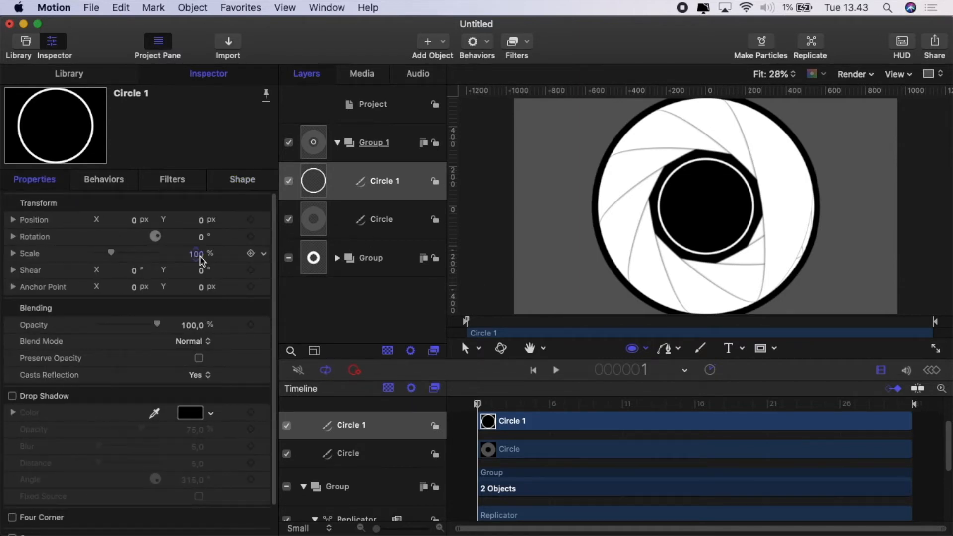
pyautogui.moveTo(200, 260)
pyautogui.mouseDown()
pyautogui.moveTo(226, 253)
pyautogui.moveTo(189, 253)
pyautogui.mouseUp()
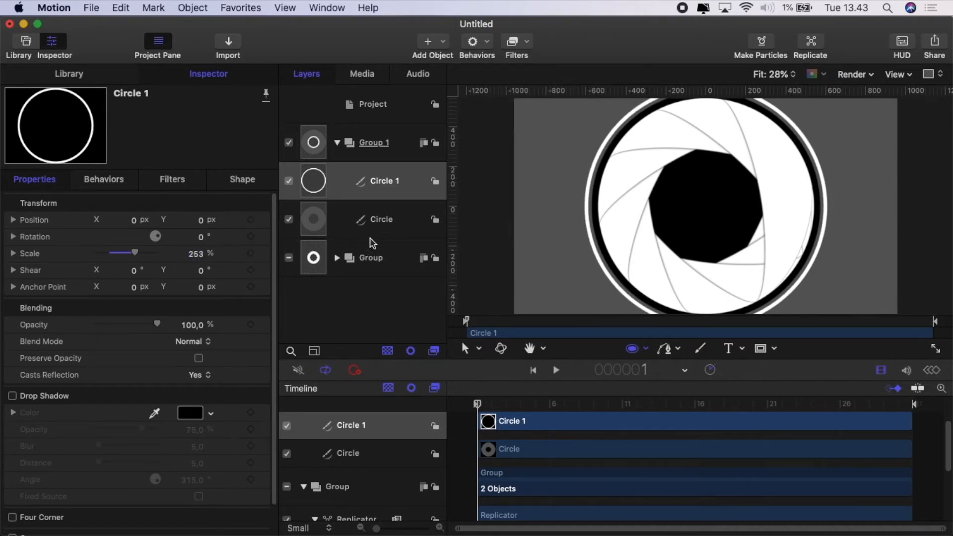
pyautogui.click(236, 182)
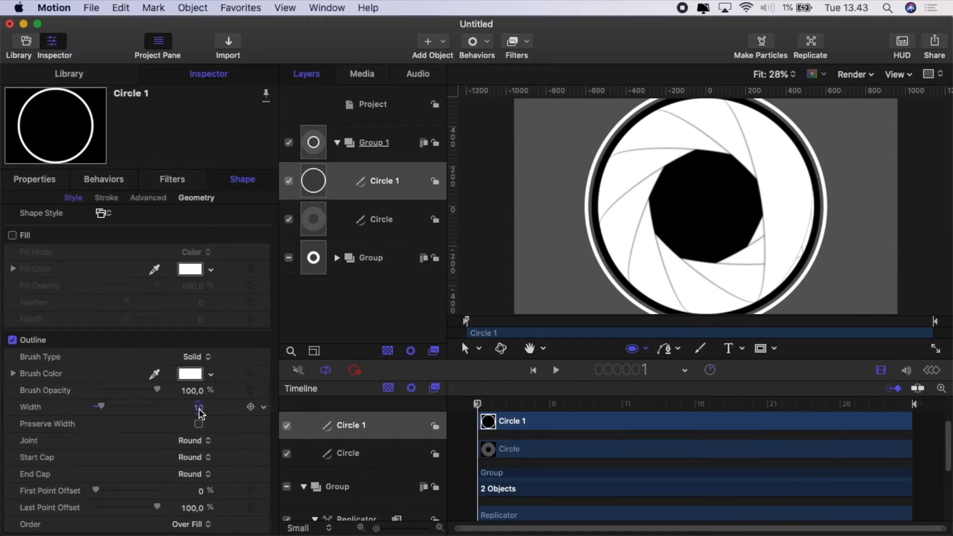
pyautogui.moveTo(200, 412); pyautogui.dragTo(196, 406)
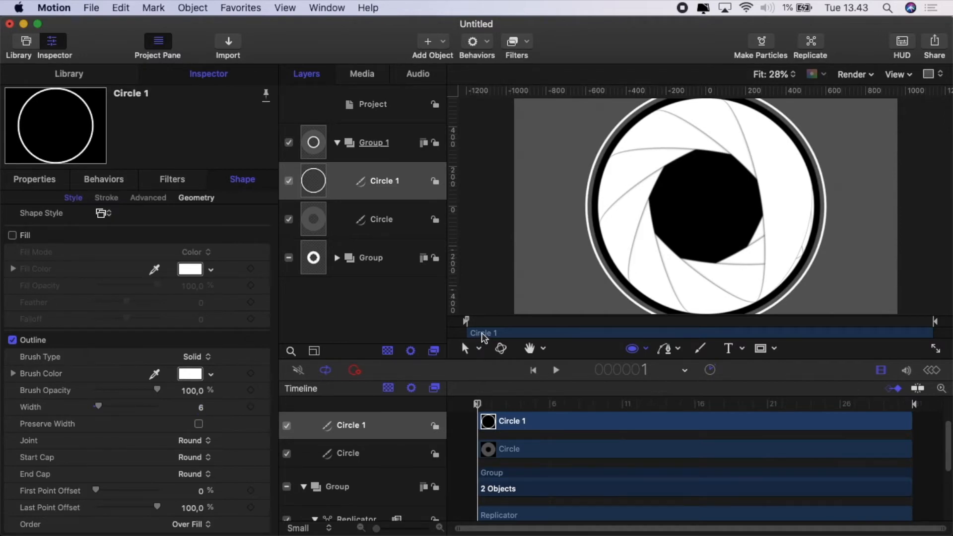
# Duplicate the white ring, scaling the copy to 392% and the original to 316%
pyautogui.rightClick(385, 186)
pyautogui.click(412, 228)
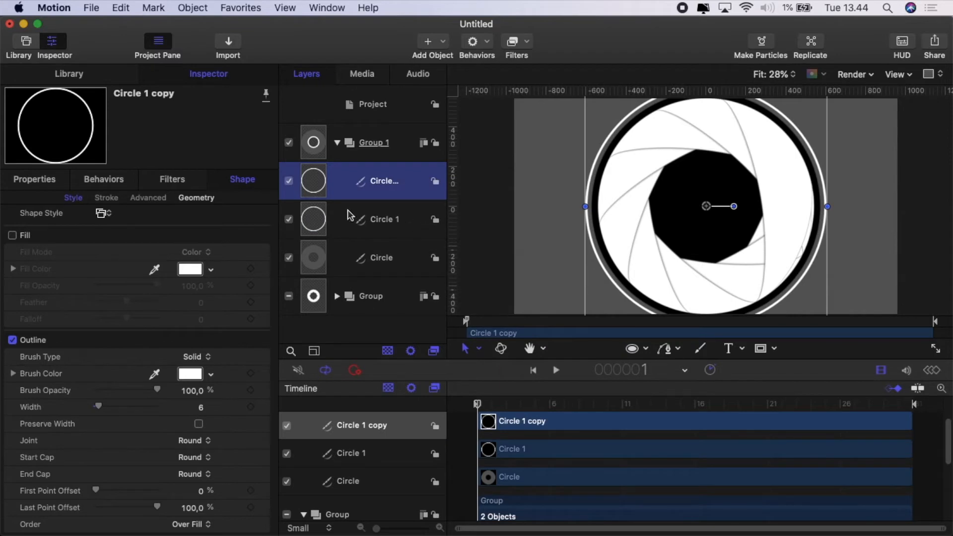
pyautogui.click(22, 179)
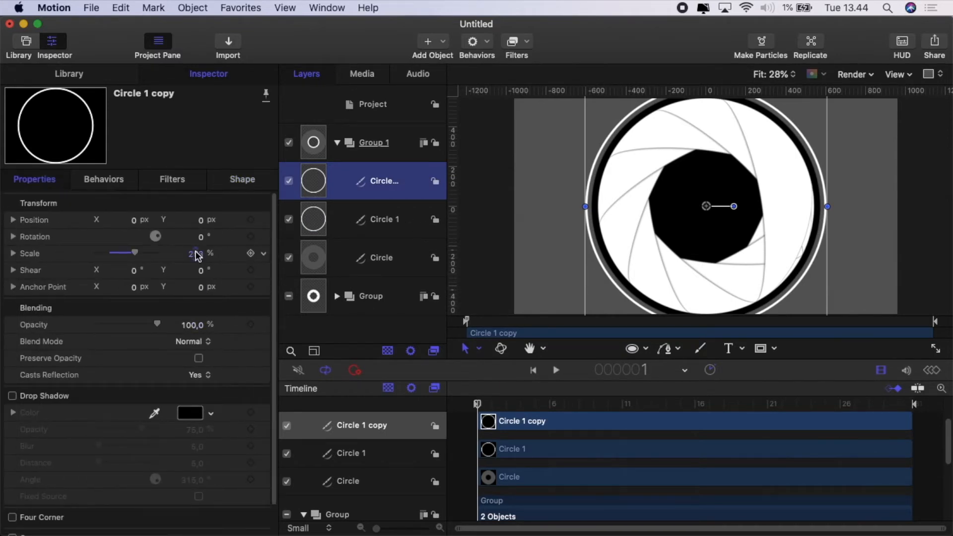
pyautogui.moveTo(197, 254); pyautogui.dragTo(195, 253)
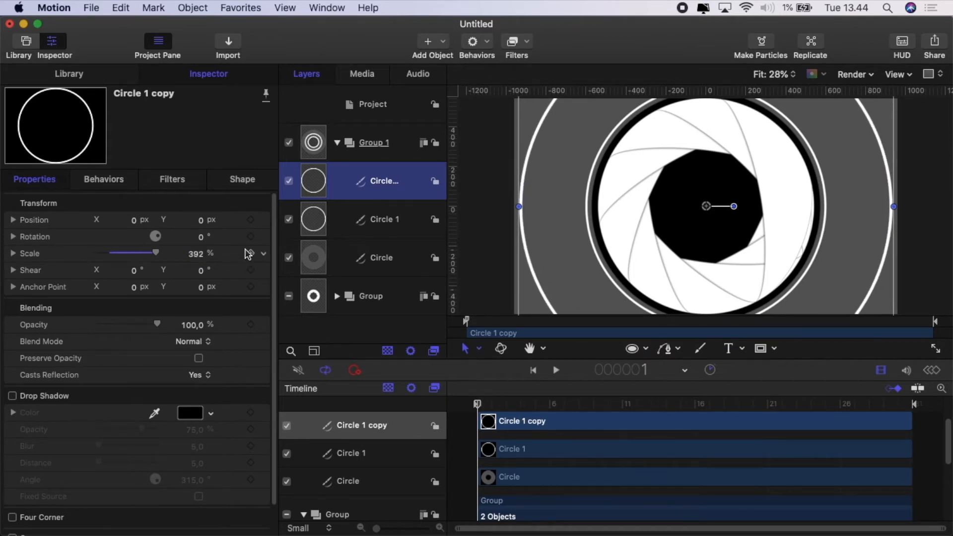
pyautogui.click(403, 230)
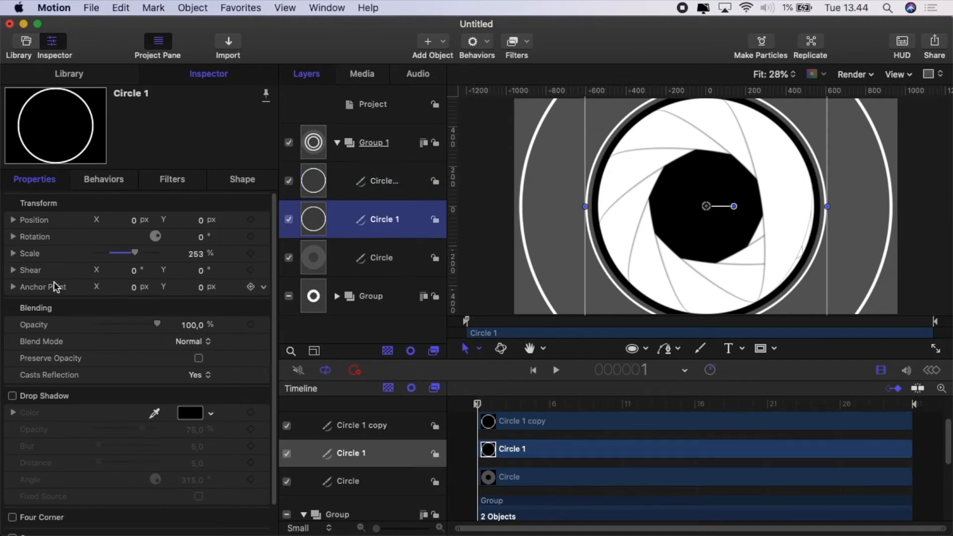
pyautogui.moveTo(196, 253); pyautogui.dragTo(195, 253)
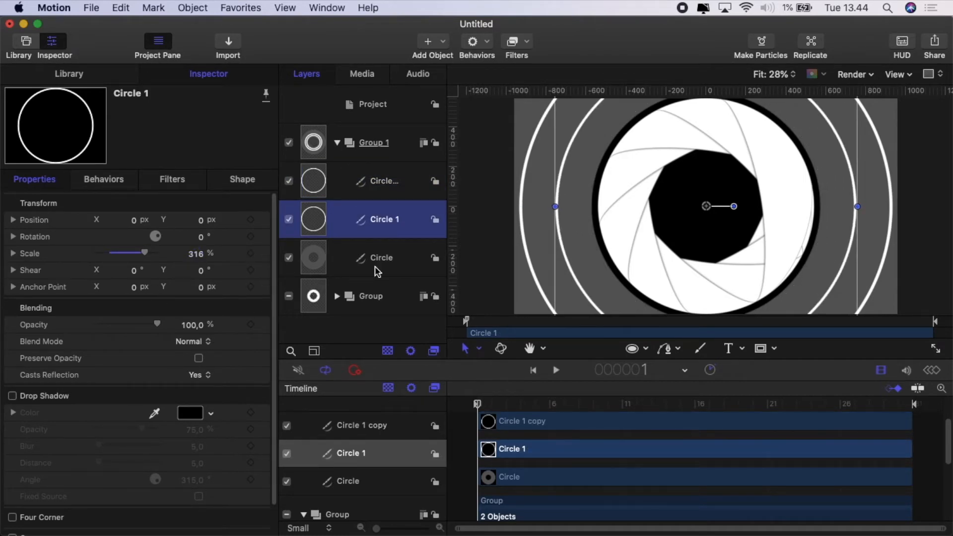
# Enlarge the aperture blade group and set the grey ring's scale to 468% so its opening surrounds the blades
pyautogui.click(333, 302)
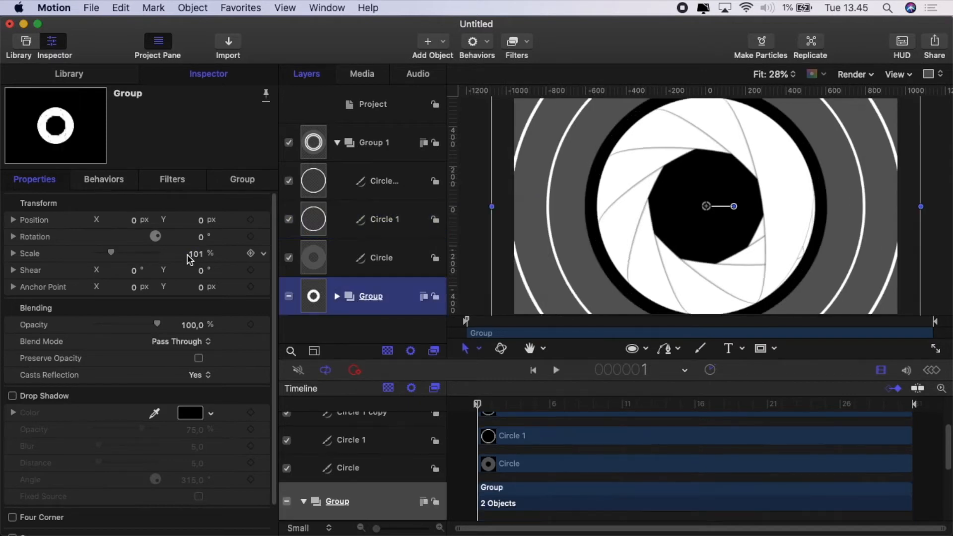
pyautogui.moveTo(195, 255); pyautogui.dragTo(195, 253)
pyautogui.click(391, 258)
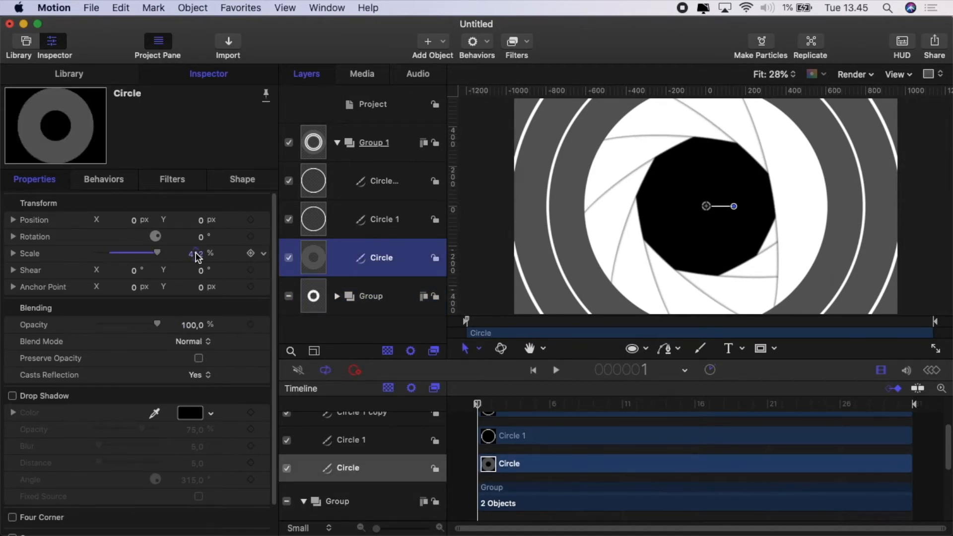
pyautogui.moveTo(196, 253); pyautogui.dragTo(196, 254)
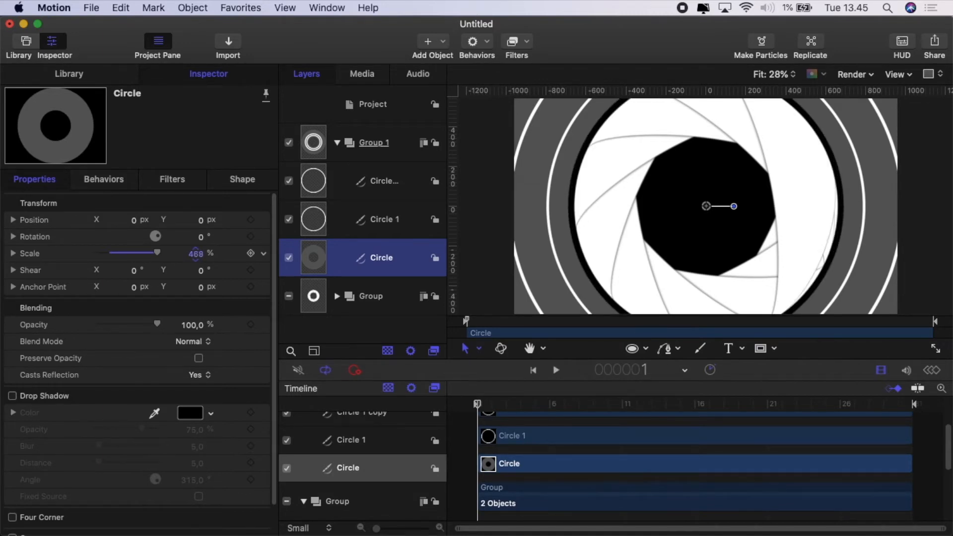
# Set the scale of the inner white ring to 279% and of its outer copy to 358%
pyautogui.click(384, 218)
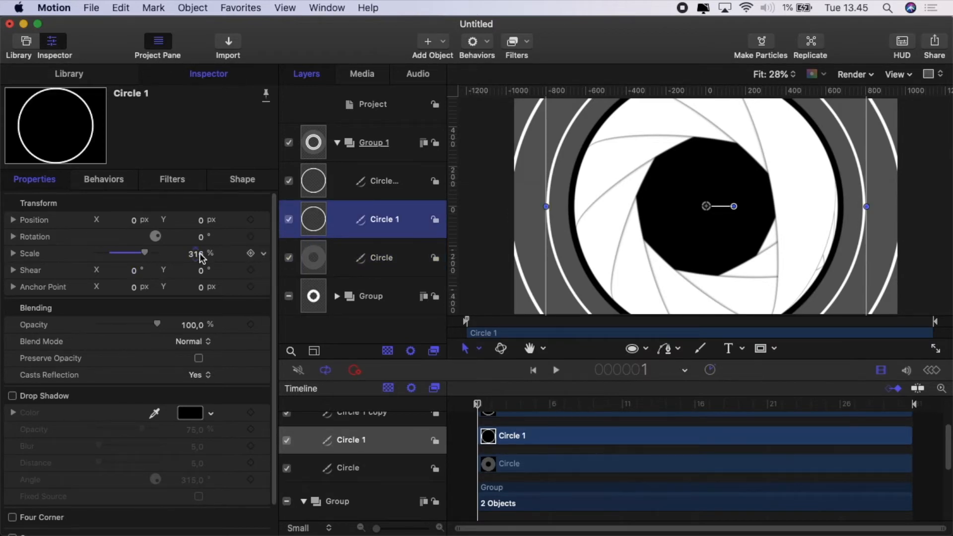
pyautogui.moveTo(200, 256)
pyautogui.mouseDown()
pyautogui.moveTo(184, 256)
pyautogui.moveTo(196, 253)
pyautogui.mouseUp()
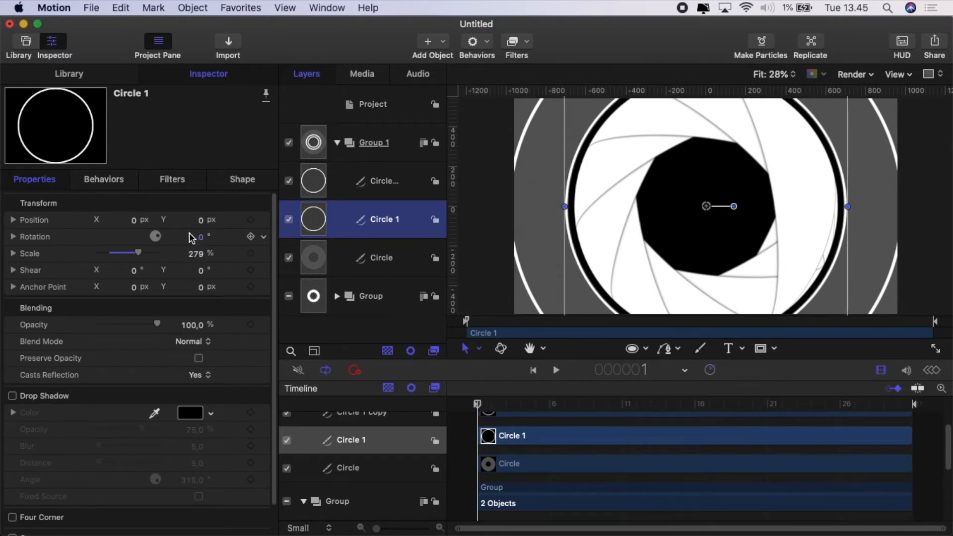
pyautogui.click(392, 189)
pyautogui.moveTo(197, 257); pyautogui.dragTo(195, 253)
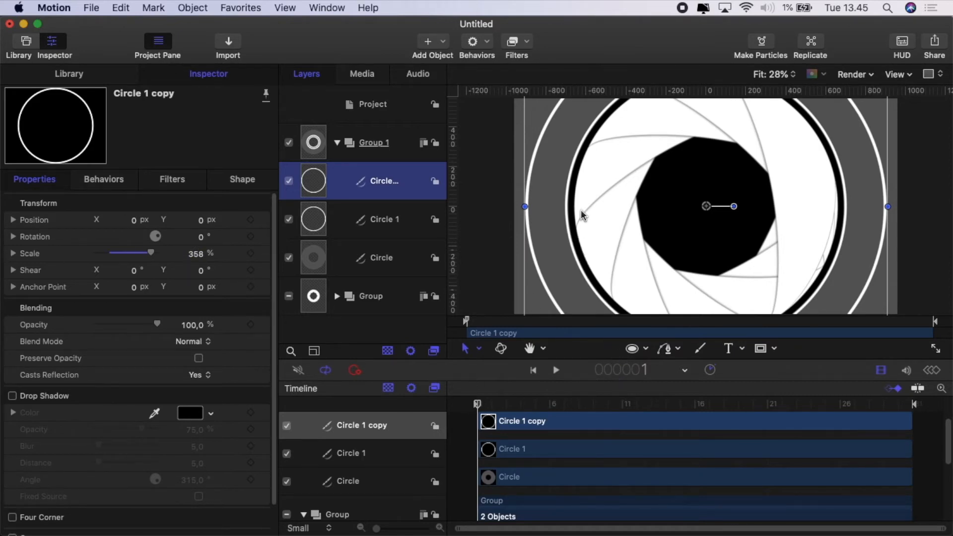
pyautogui.click(387, 219)
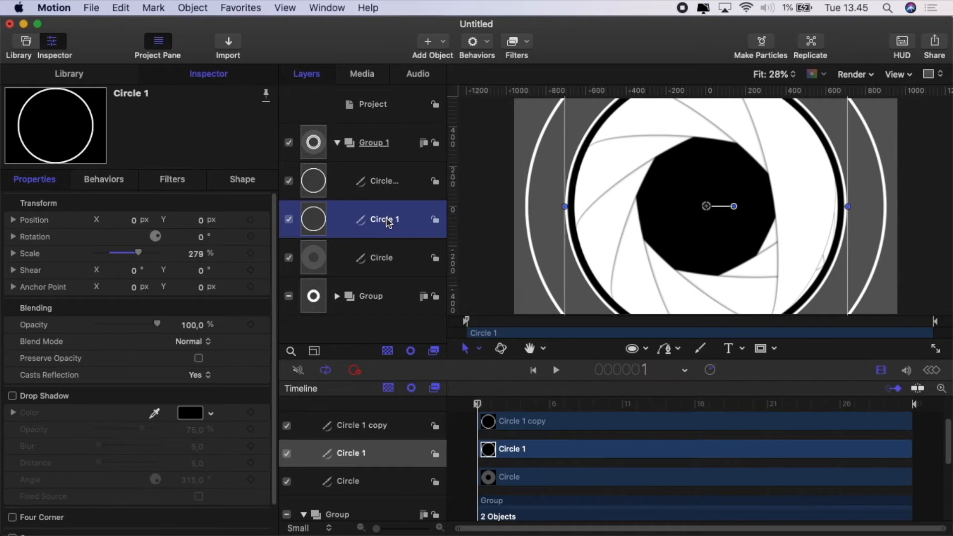
# Duplicate the inner white ring and give the copy a light grey outline and a scale of 269%
pyautogui.rightClick(387, 220)
pyautogui.click(424, 265)
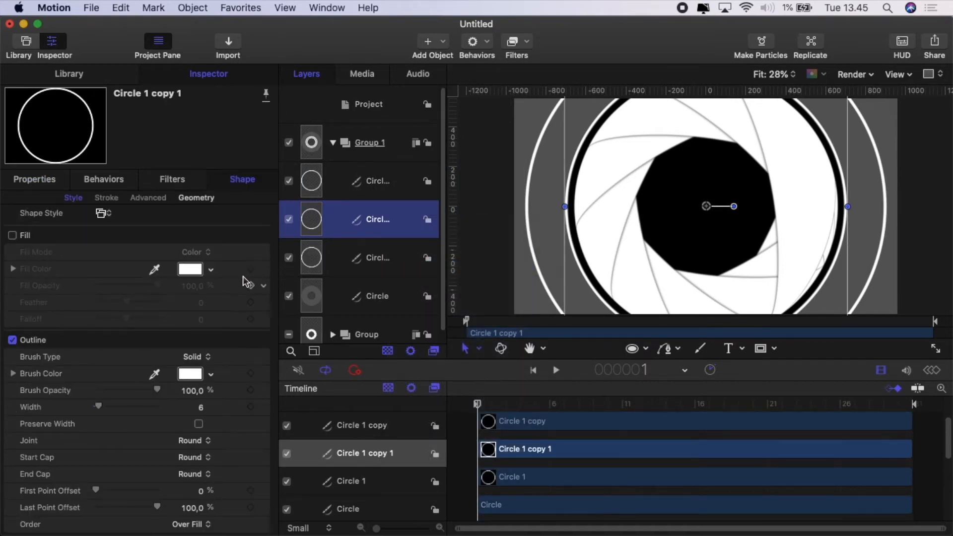
pyautogui.click(211, 376)
pyautogui.moveTo(263, 348)
pyautogui.mouseDown()
pyautogui.moveTo(255, 345)
pyautogui.moveTo(312, 351)
pyautogui.moveTo(220, 351)
pyautogui.mouseUp()
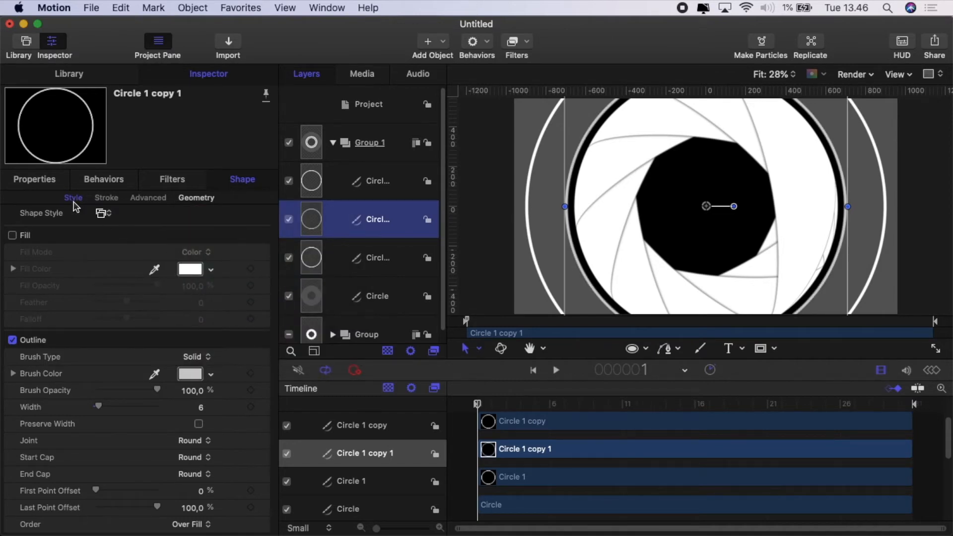
pyautogui.click(49, 181)
pyautogui.moveTo(198, 255); pyautogui.dragTo(196, 256)
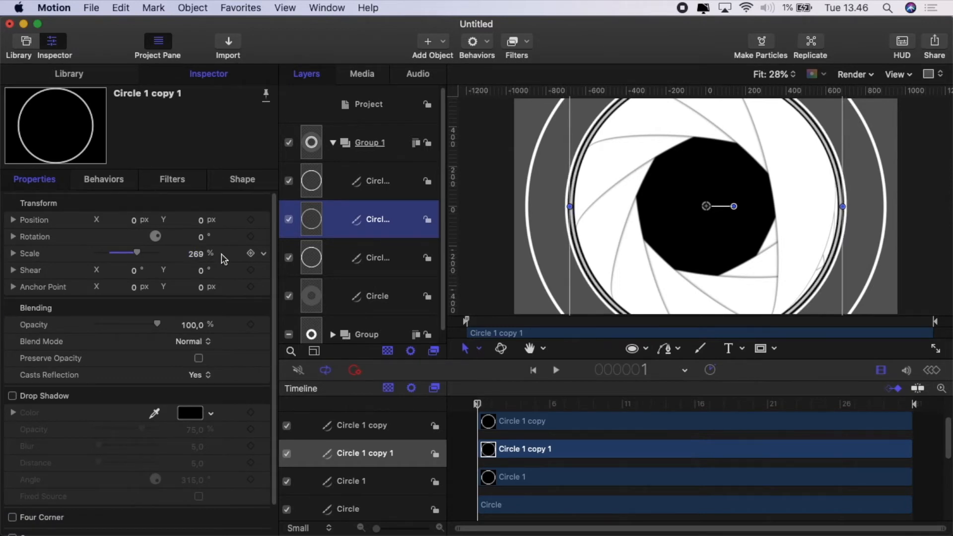
# Widen the duplicated ring's outline to 16 and colour it black
pyautogui.click(243, 181)
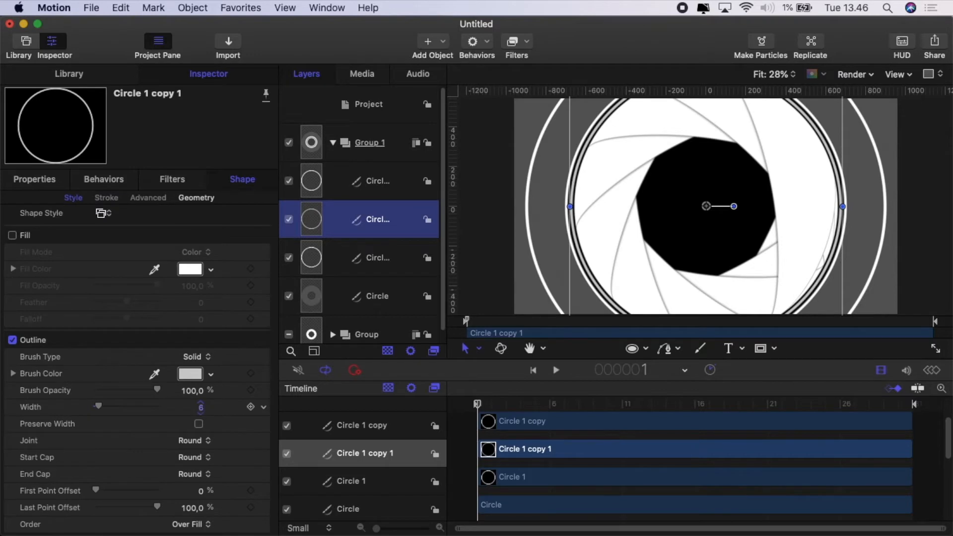
pyautogui.moveTo(200, 407); pyautogui.dragTo(198, 406)
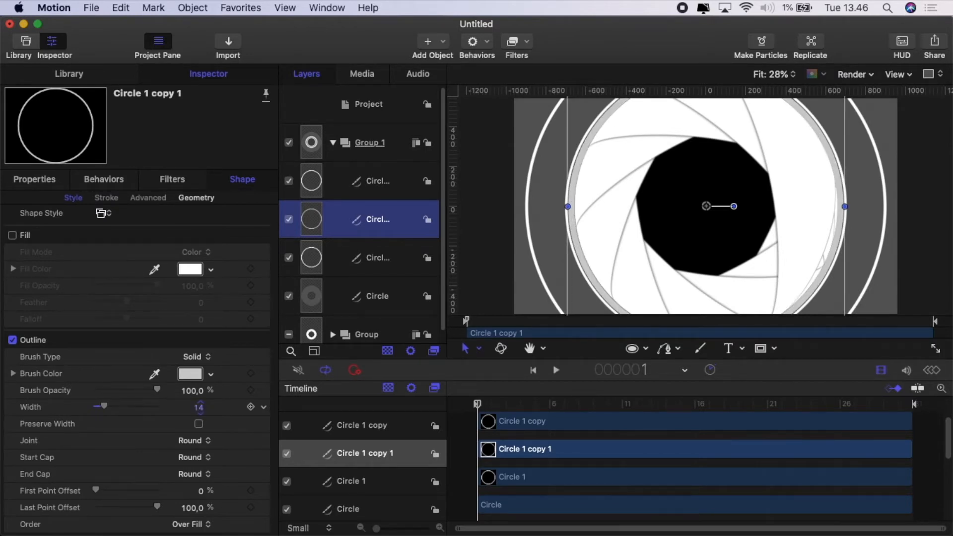
pyautogui.moveTo(199, 407); pyautogui.dragTo(199, 406)
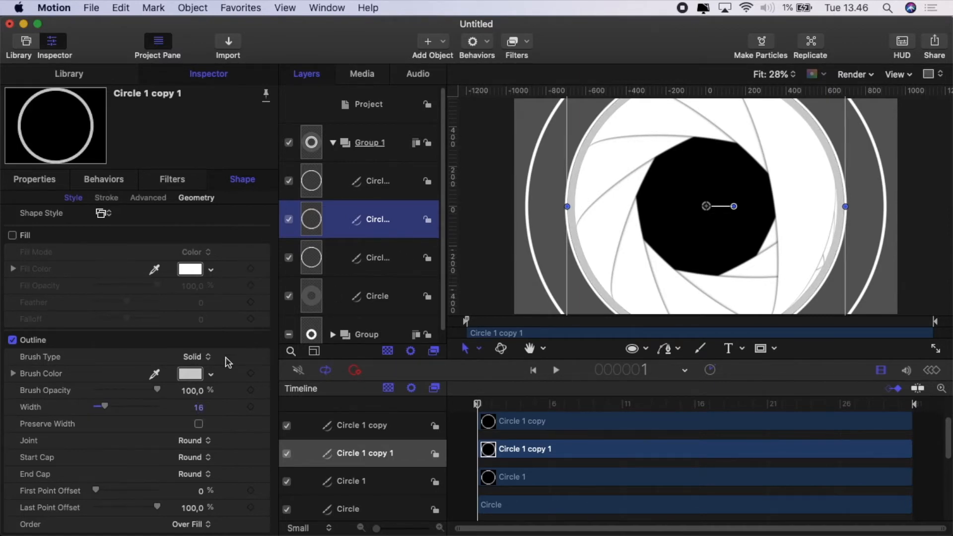
pyautogui.click(210, 373)
pyautogui.click(316, 355)
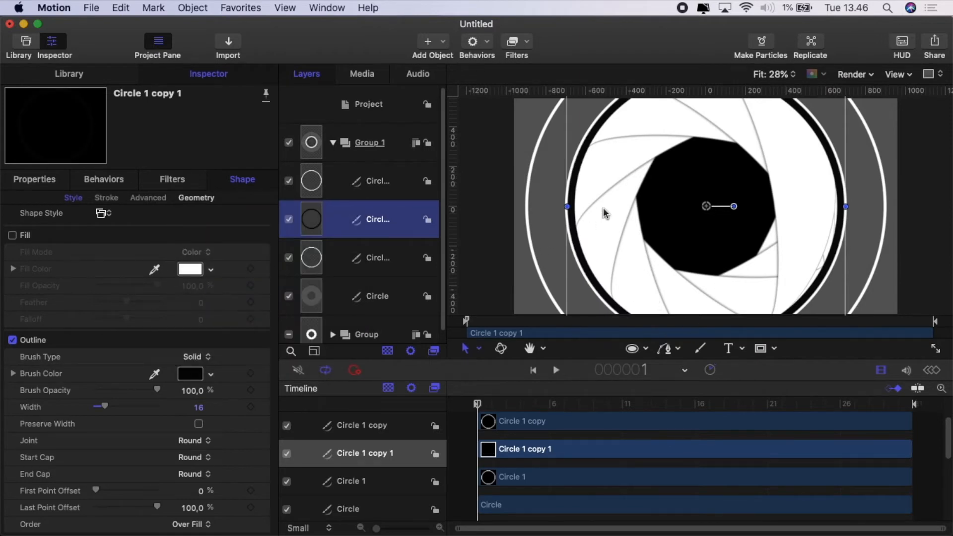
pyautogui.click(502, 391)
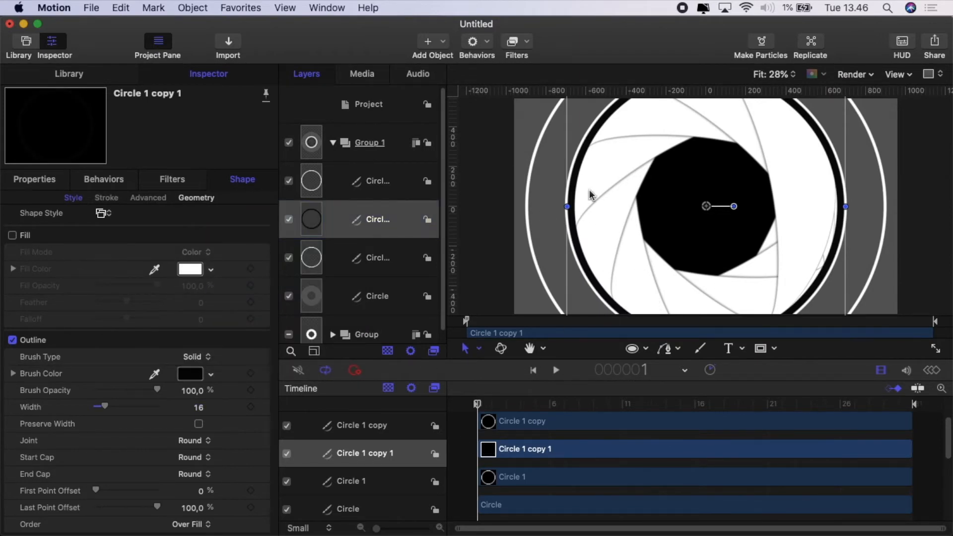
# Draw a short vertical white line near the centre of the aperture and set its outline width to 14
pyautogui.click(388, 181)
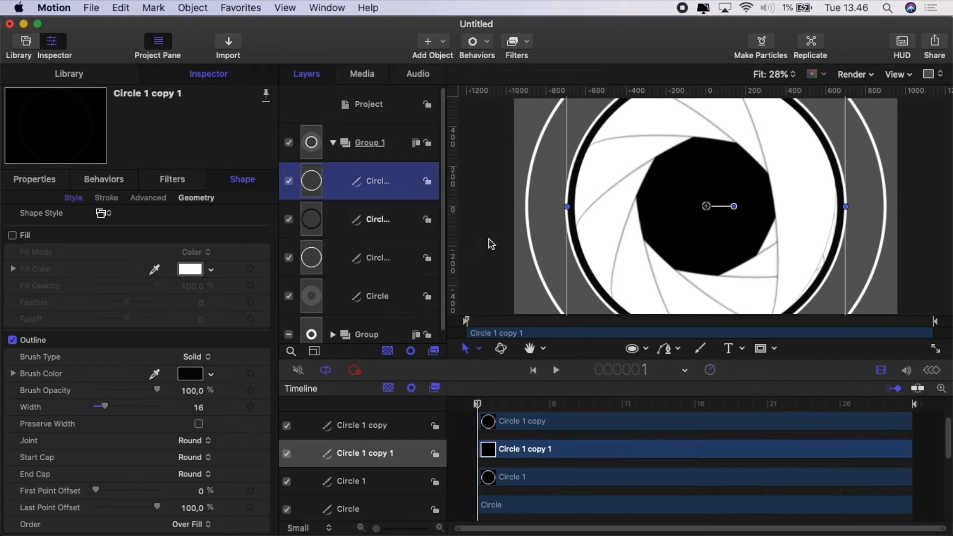
pyautogui.click(644, 349)
pyautogui.click(679, 266)
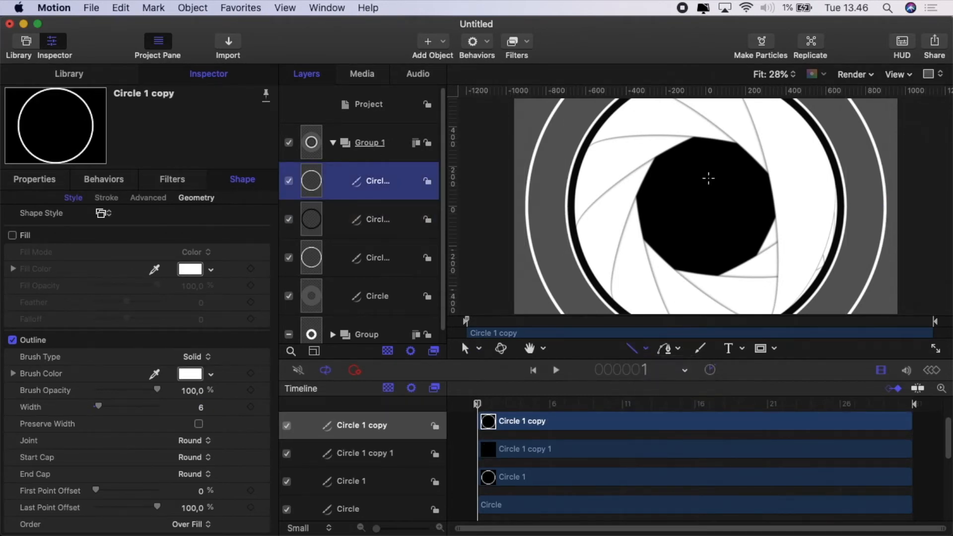
pyautogui.moveTo(703, 187); pyautogui.dragTo(704, 196)
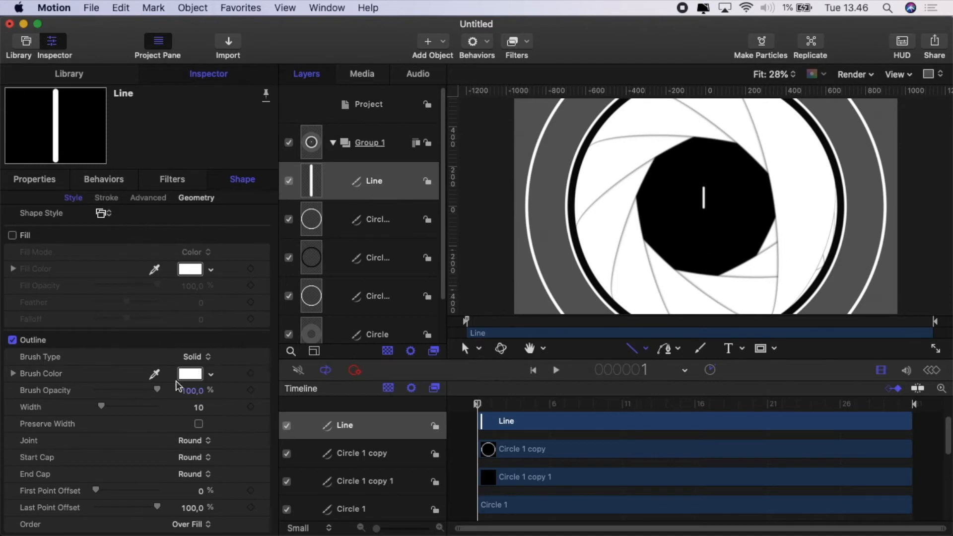
pyautogui.moveTo(199, 411); pyautogui.dragTo(208, 410)
pyautogui.moveTo(199, 411); pyautogui.dragTo(209, 411)
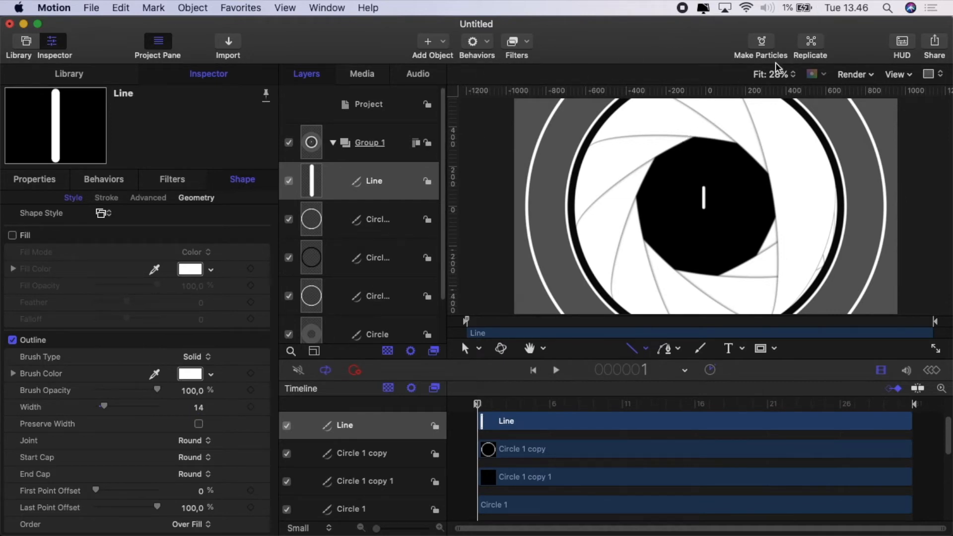
# Replicate the line around a circle outline with 60 points and align each copy's angle to the circle
pyautogui.click(809, 44)
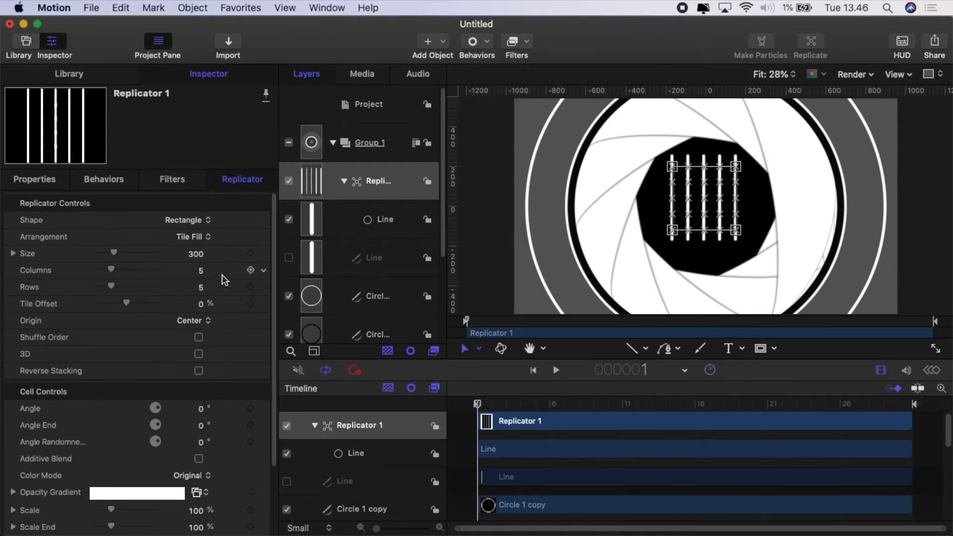
pyautogui.click(197, 219)
pyautogui.click(196, 231)
pyautogui.click(198, 238)
pyautogui.click(192, 224)
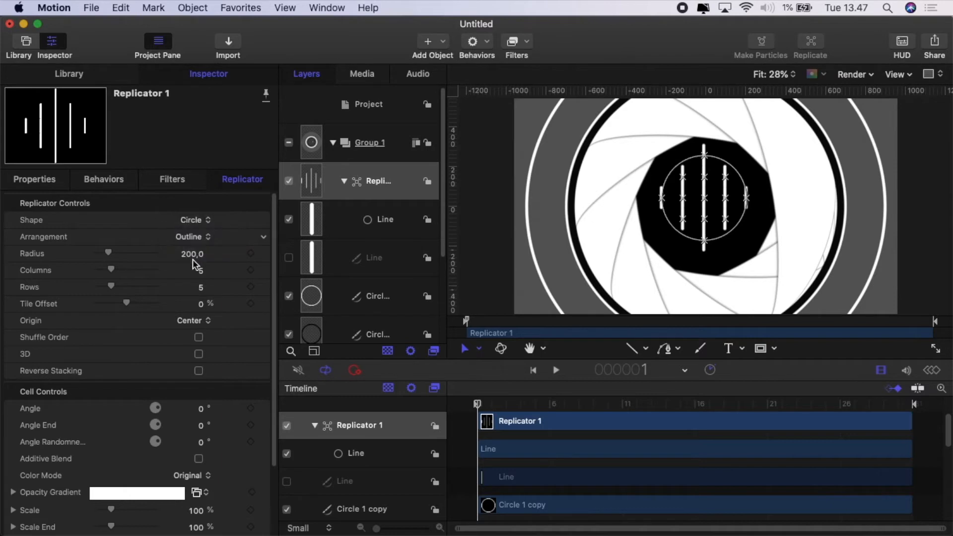
pyautogui.click(201, 271)
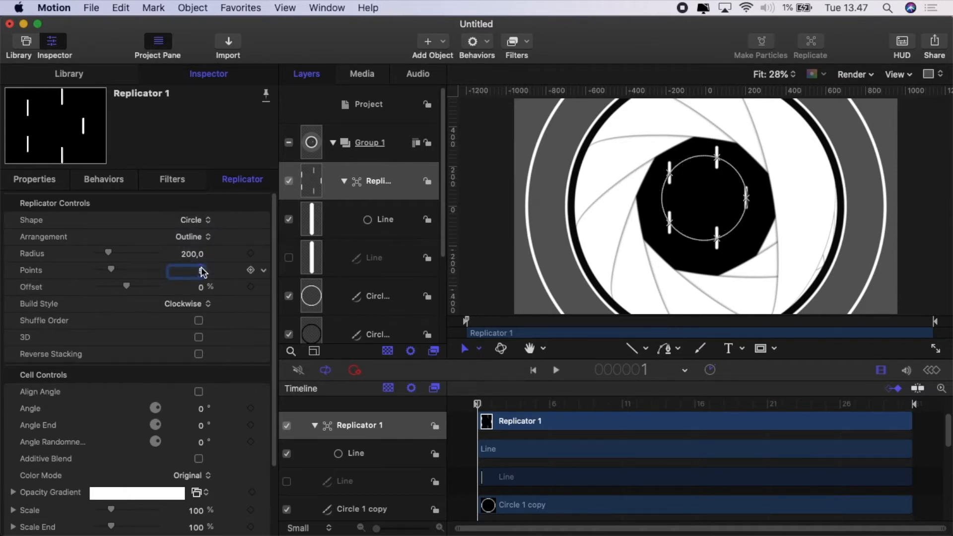
pyautogui.press('Return')
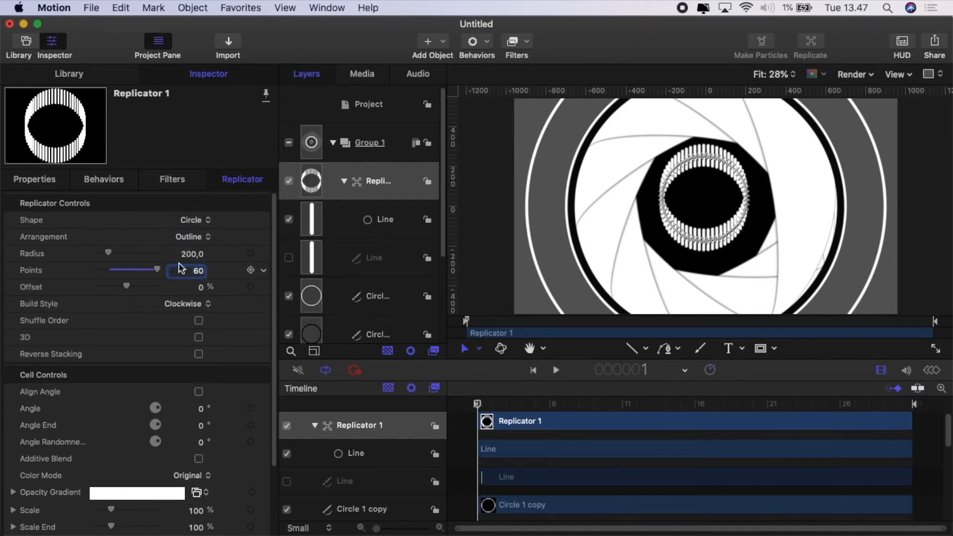
pyautogui.click(199, 391)
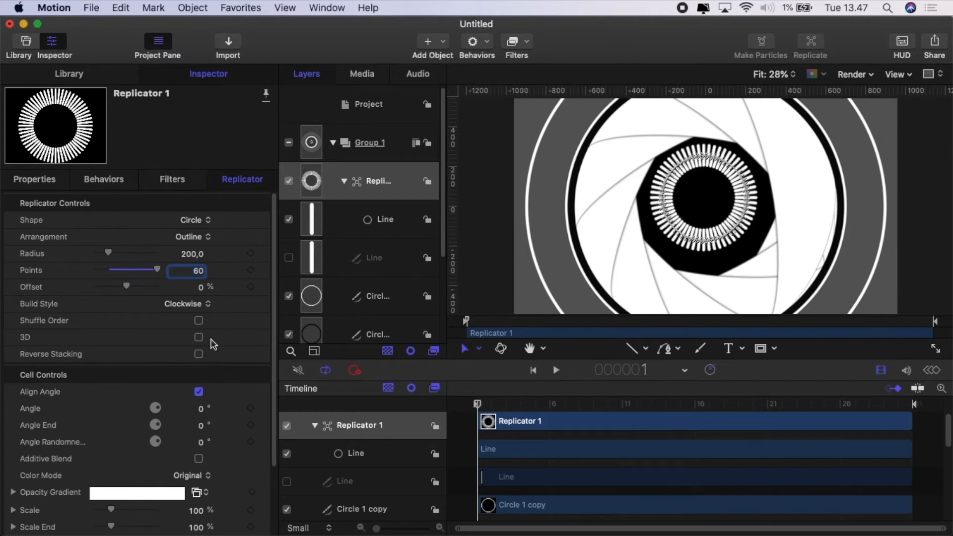
# Reset the tick-mark replicator's position and increase its radius to 750 so the marks sit between the white rings
pyautogui.click(40, 184)
pyautogui.click(264, 220)
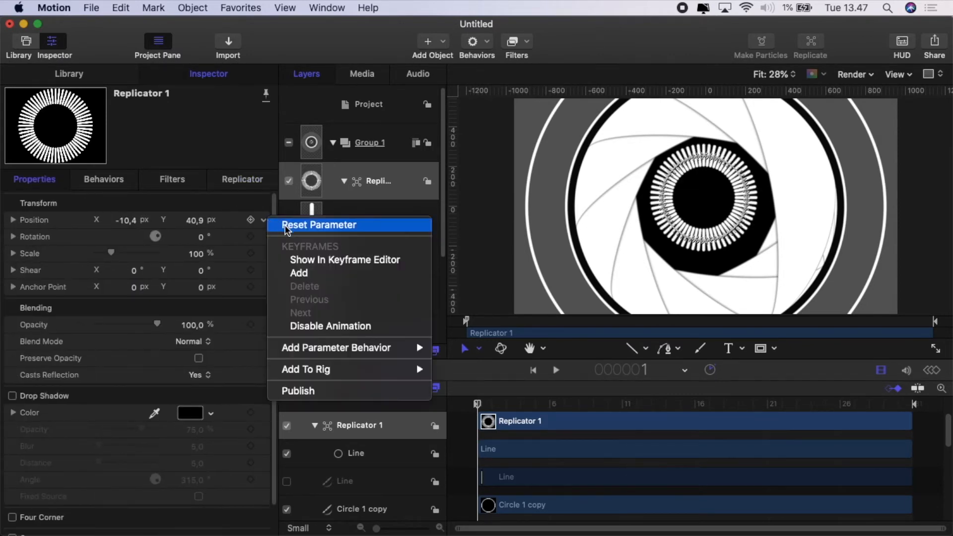
pyautogui.click(286, 226)
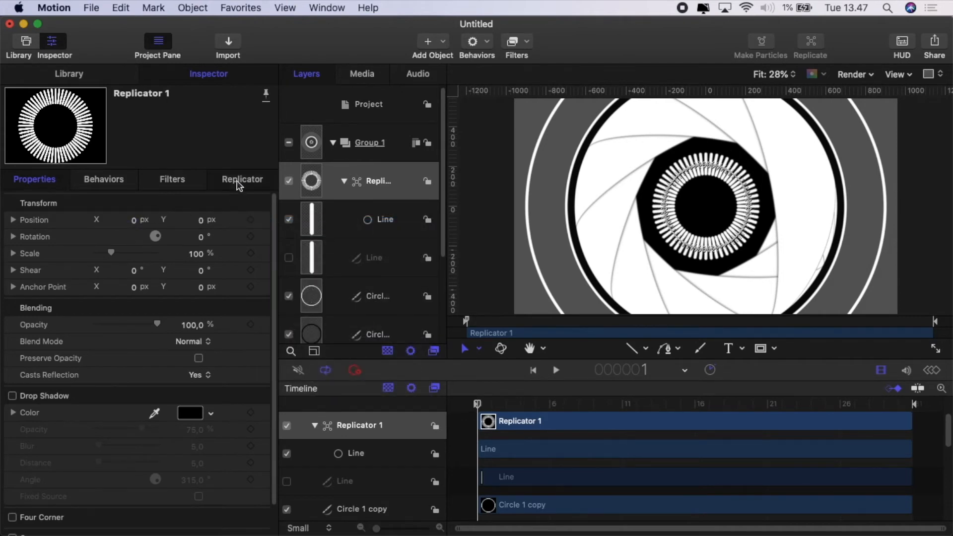
pyautogui.click(238, 181)
pyautogui.click(198, 270)
pyautogui.moveTo(189, 257)
pyautogui.mouseDown()
pyautogui.moveTo(265, 257)
pyautogui.moveTo(207, 252)
pyautogui.mouseUp()
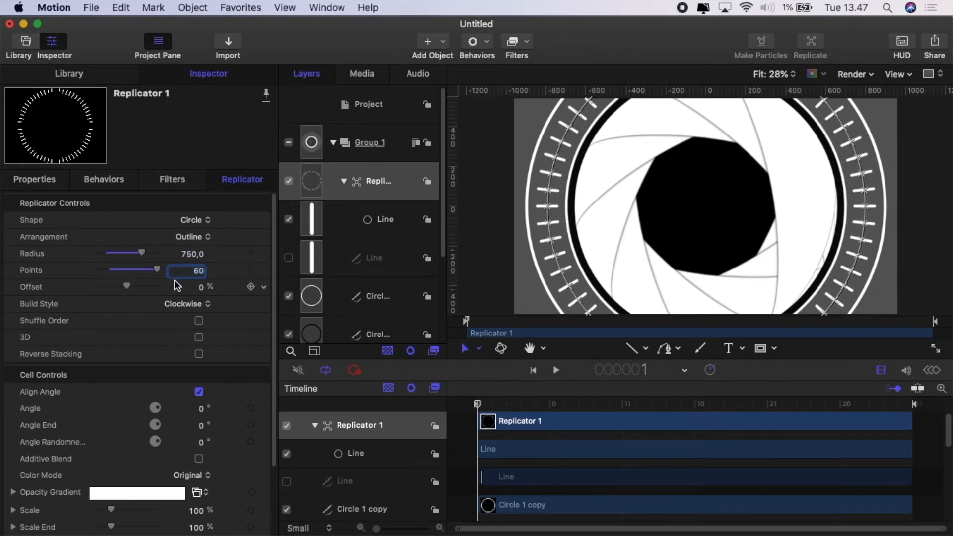
# Darken the outline colour of the wide grey lens ring to a very dark grey
pyautogui.scroll(-5, 336, 213)
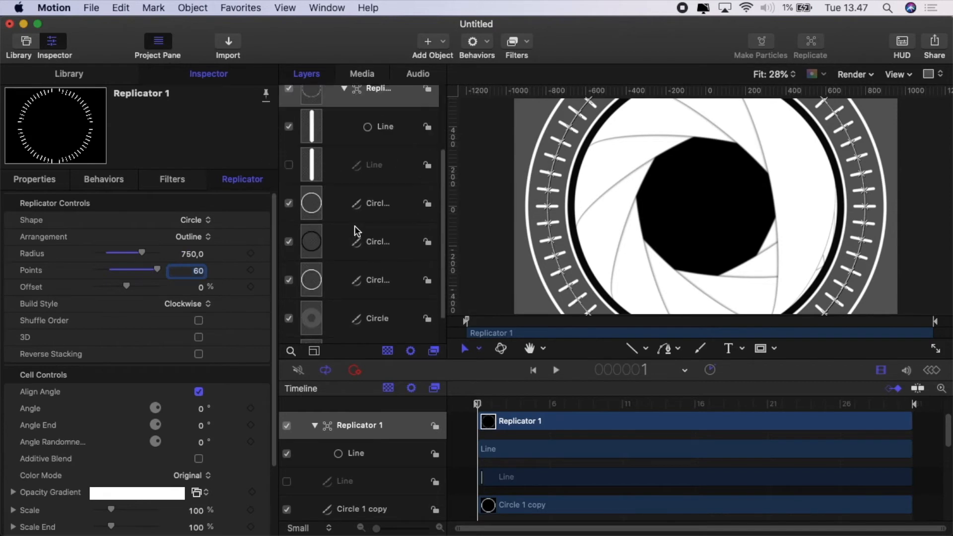
pyautogui.click(370, 290)
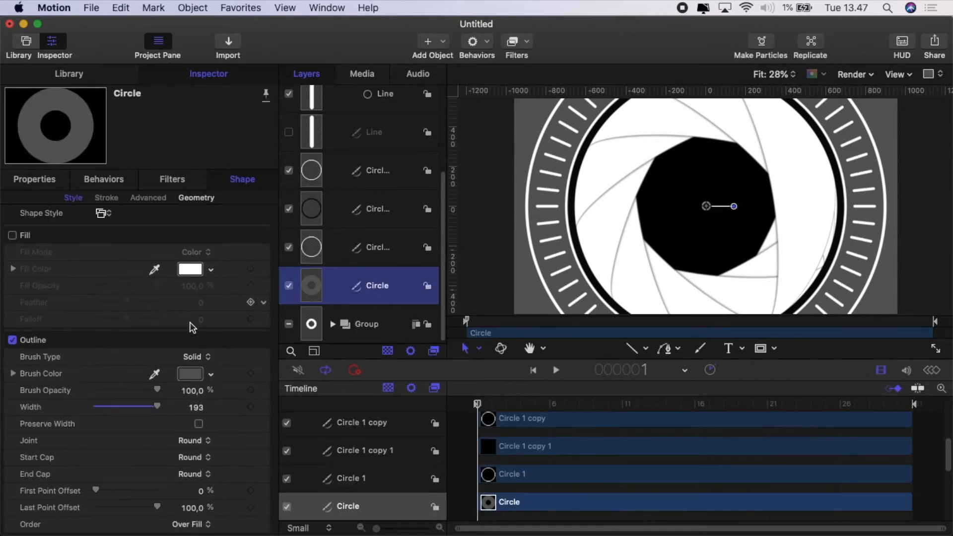
pyautogui.click(211, 377)
pyautogui.moveTo(287, 351); pyautogui.dragTo(292, 351)
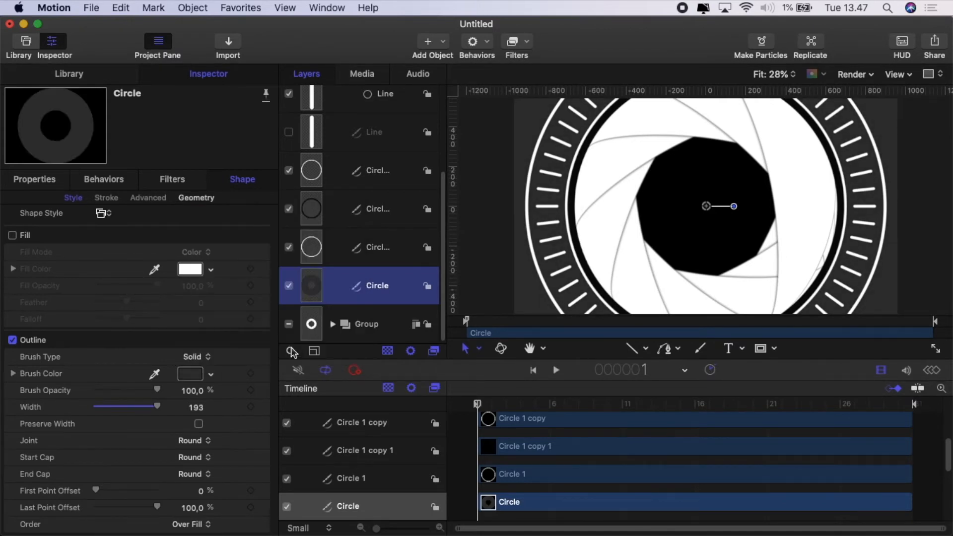
# Keyframe the rotation of the lens surround group from 0° at frame 1 to 10° at frame 30
pyautogui.scroll(3, 362, 232)
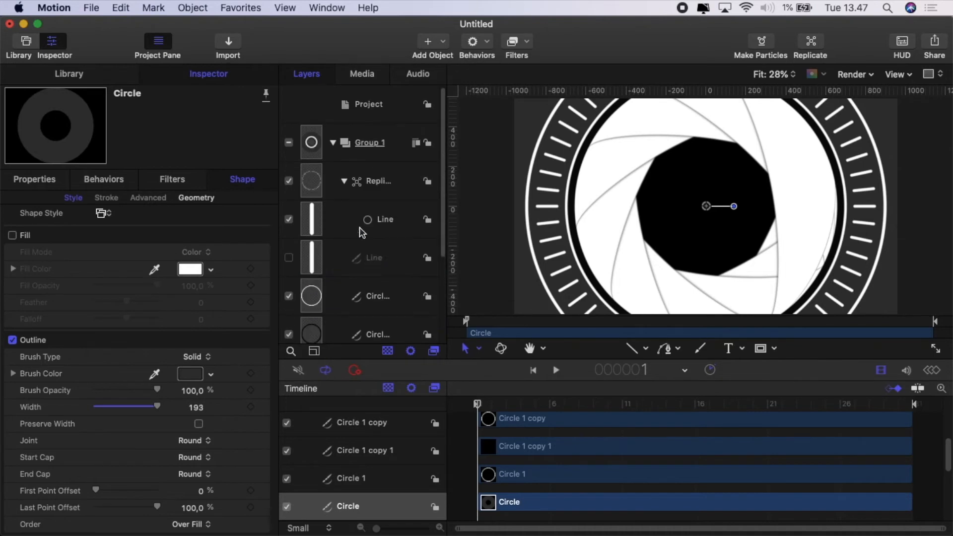
pyautogui.click(345, 183)
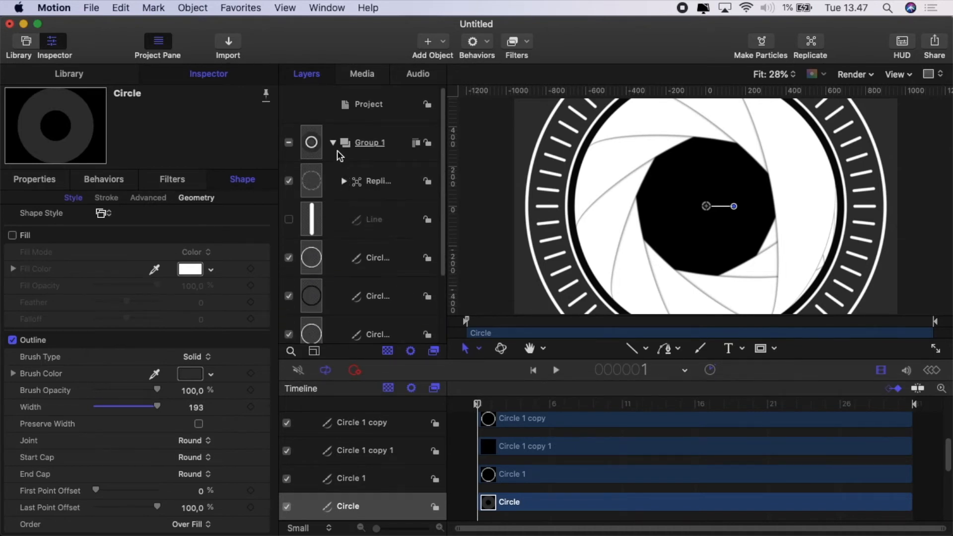
pyautogui.click(335, 146)
pyautogui.click(380, 144)
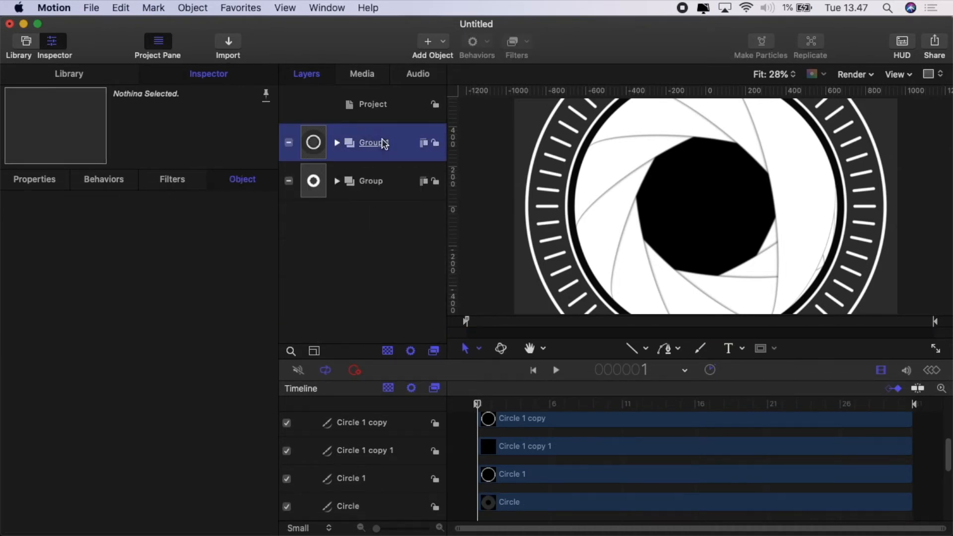
pyautogui.click(28, 185)
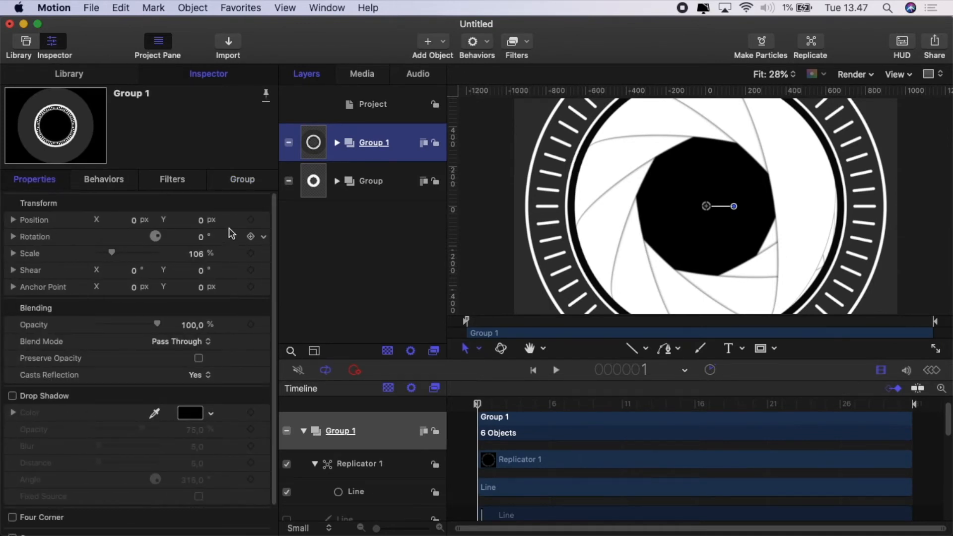
pyautogui.click(251, 237)
pyautogui.moveTo(477, 404); pyautogui.dragTo(897, 403)
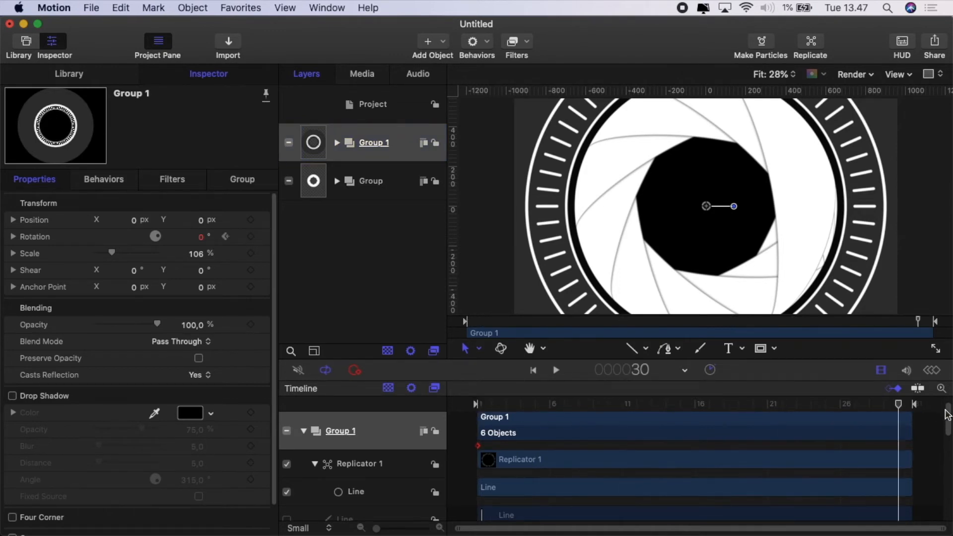
pyautogui.click(201, 237)
pyautogui.press('Return')
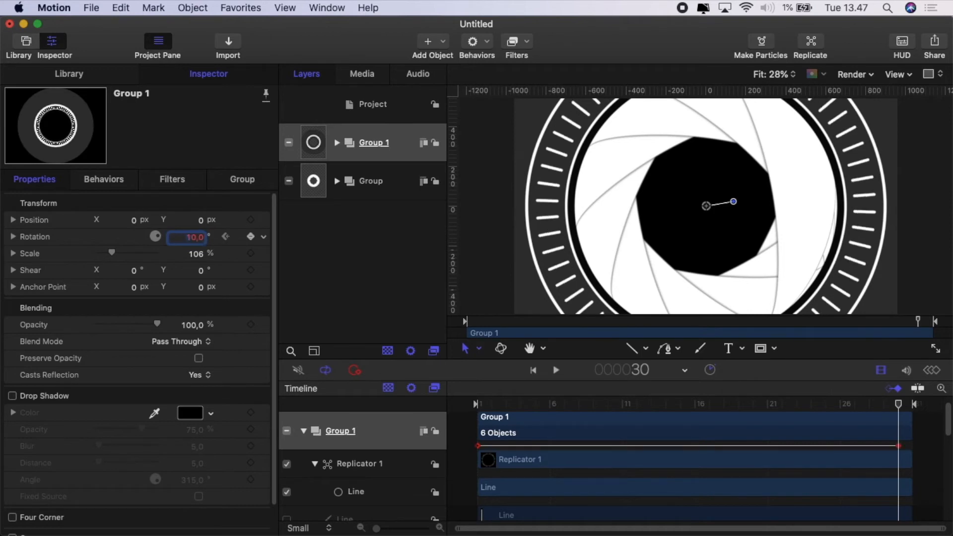
# Play back the lens surround's rotation and return to frame 1
pyautogui.click(556, 372)
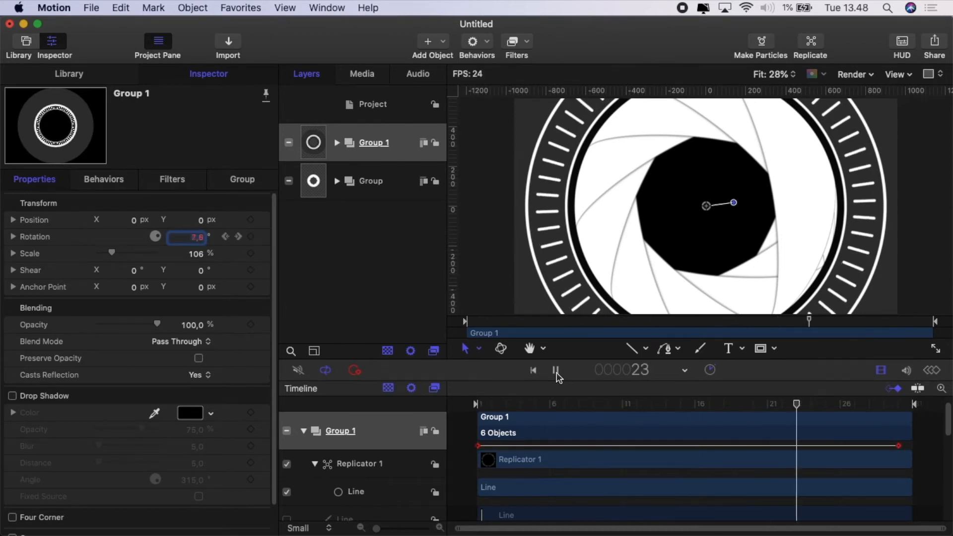
pyautogui.click(556, 371)
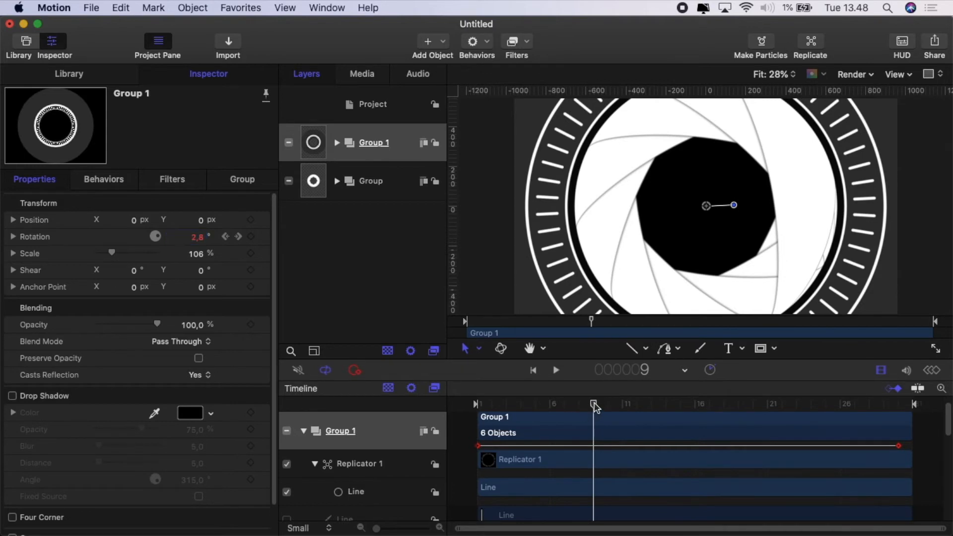
pyautogui.moveTo(592, 407); pyautogui.dragTo(453, 425)
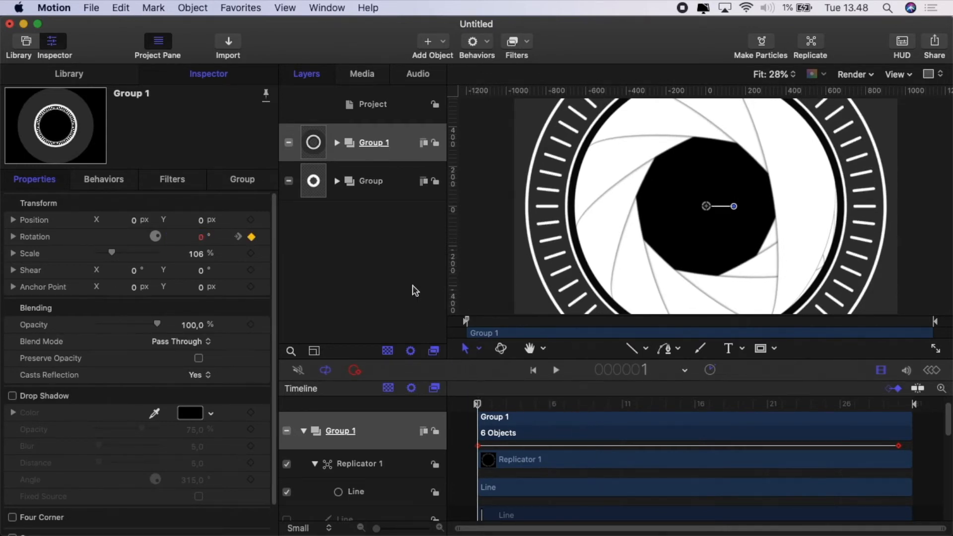
# Try out a different fill colour on the source Bezier blade shape of the aperture
pyautogui.click(378, 184)
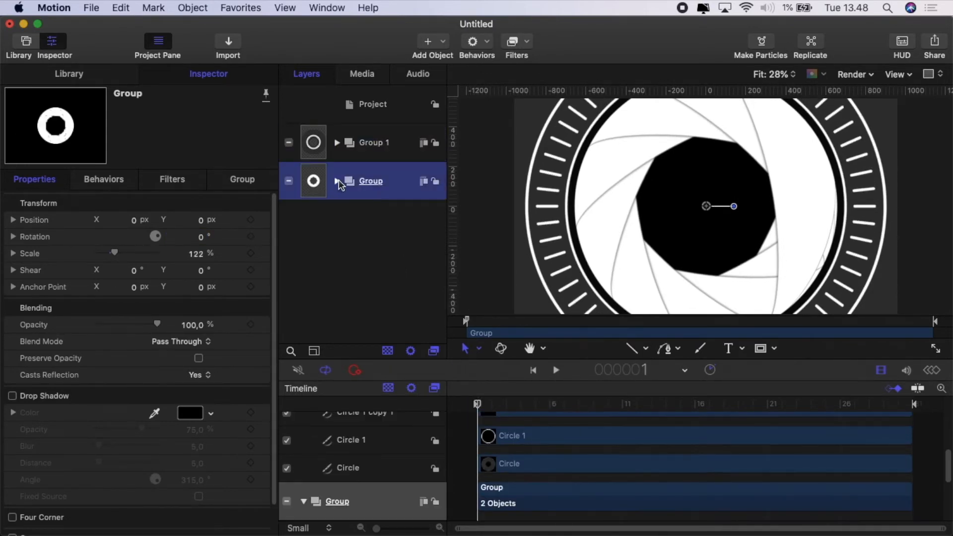
pyautogui.click(337, 183)
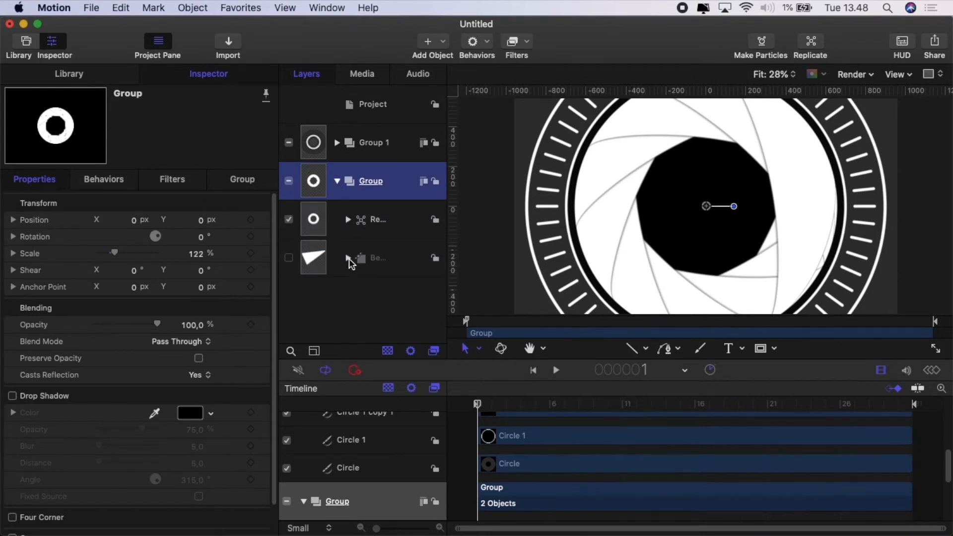
pyautogui.click(386, 263)
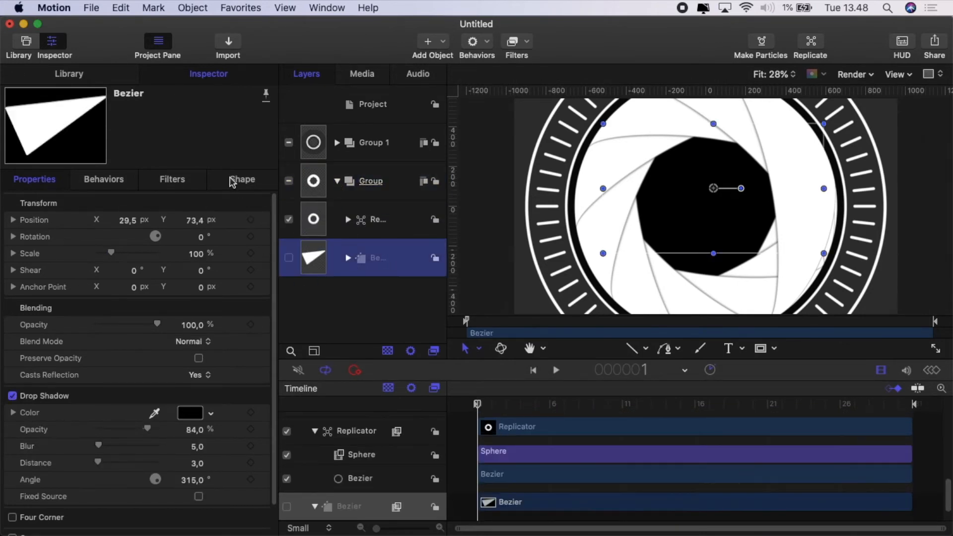
pyautogui.click(236, 180)
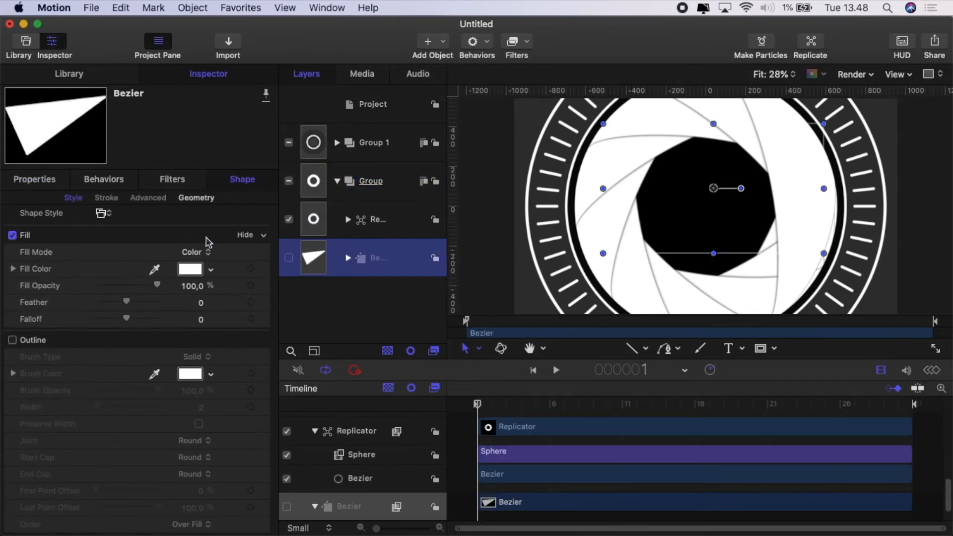
pyautogui.click(210, 269)
pyautogui.moveTo(201, 293); pyautogui.dragTo(214, 274)
pyautogui.click(339, 181)
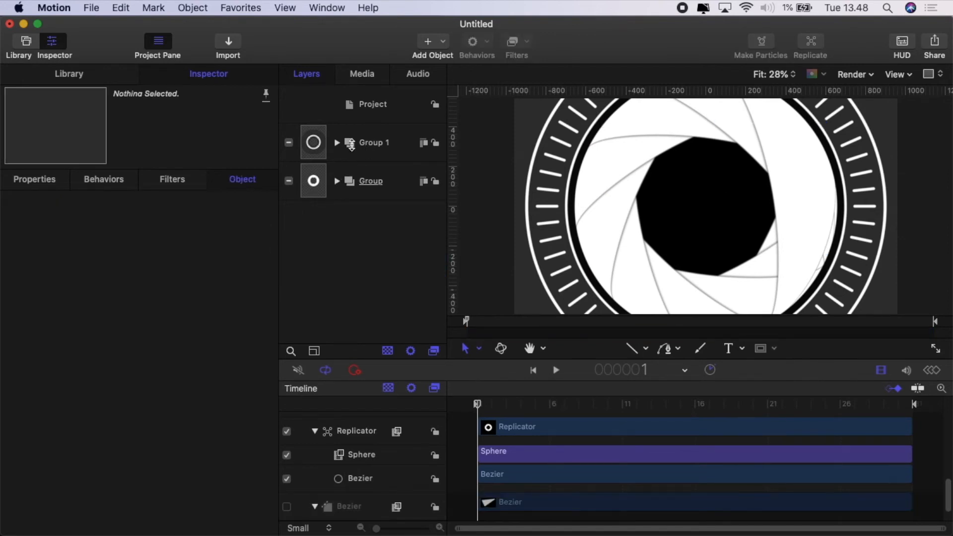
# Keyframe the blade replicator's cell angle at 139,3° on frame 1, 69,2° on frame 15 and 137,8° on frame 30
pyautogui.click(337, 182)
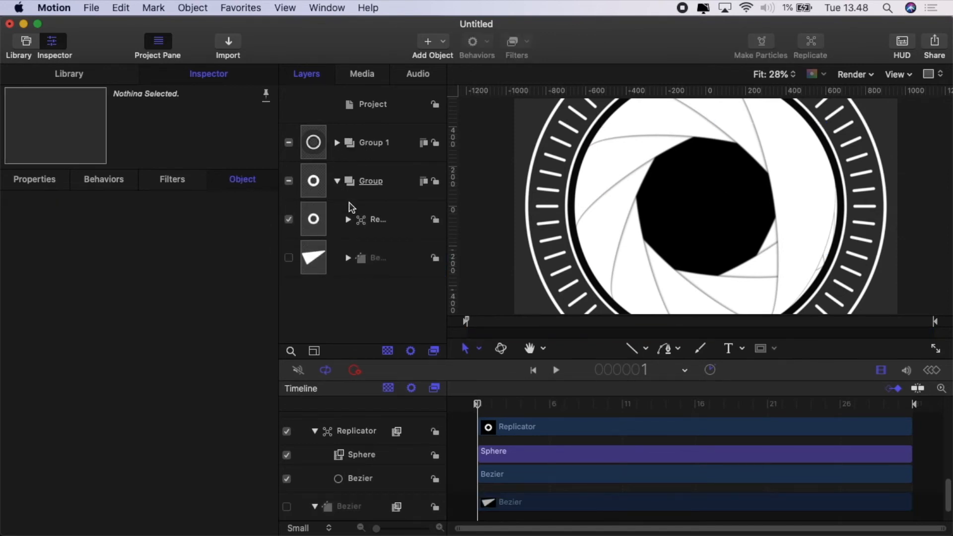
pyautogui.click(381, 222)
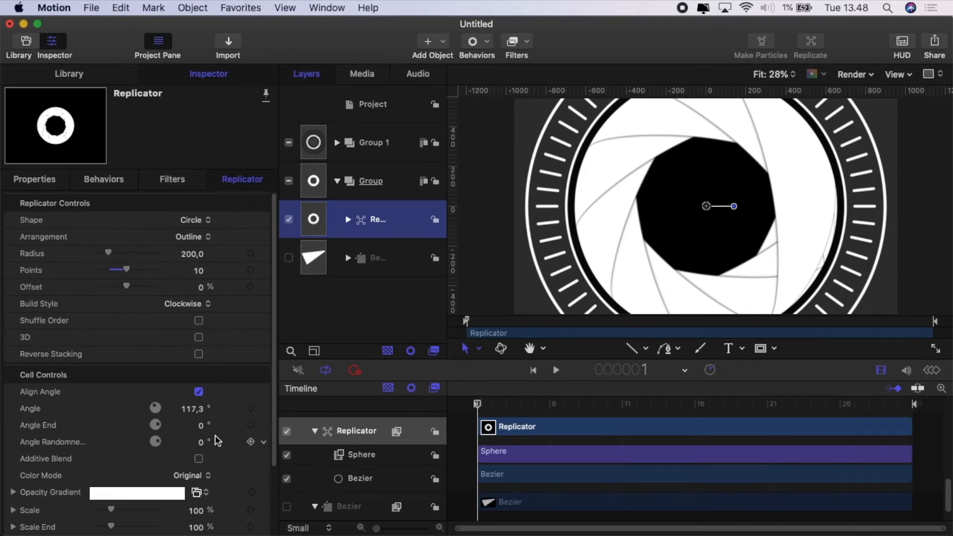
pyautogui.click(251, 409)
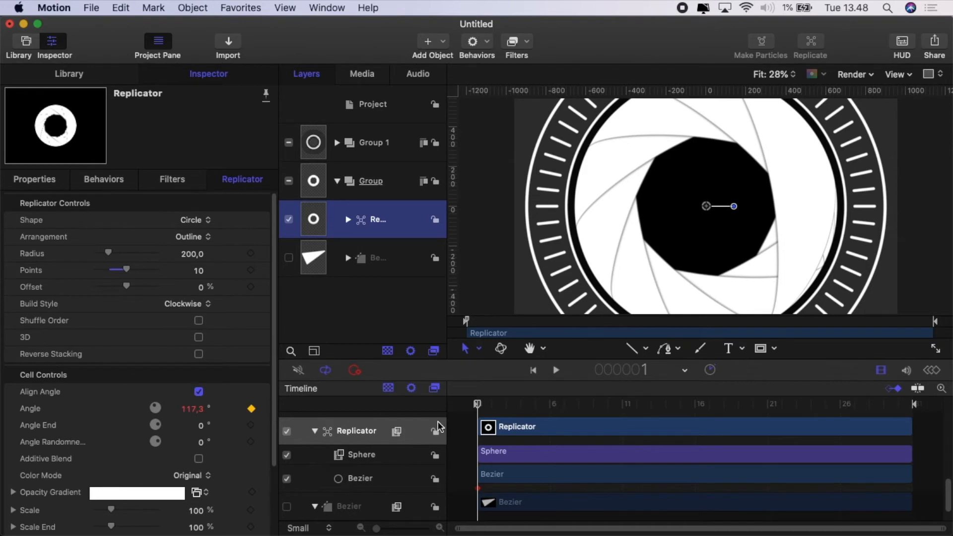
pyautogui.moveTo(192, 410); pyautogui.dragTo(203, 410)
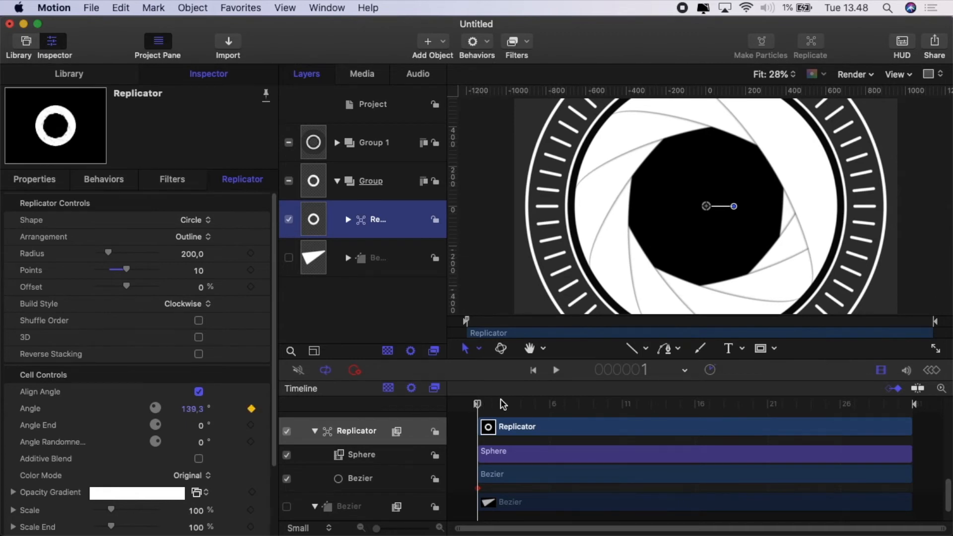
pyautogui.moveTo(477, 404); pyautogui.dragTo(680, 406)
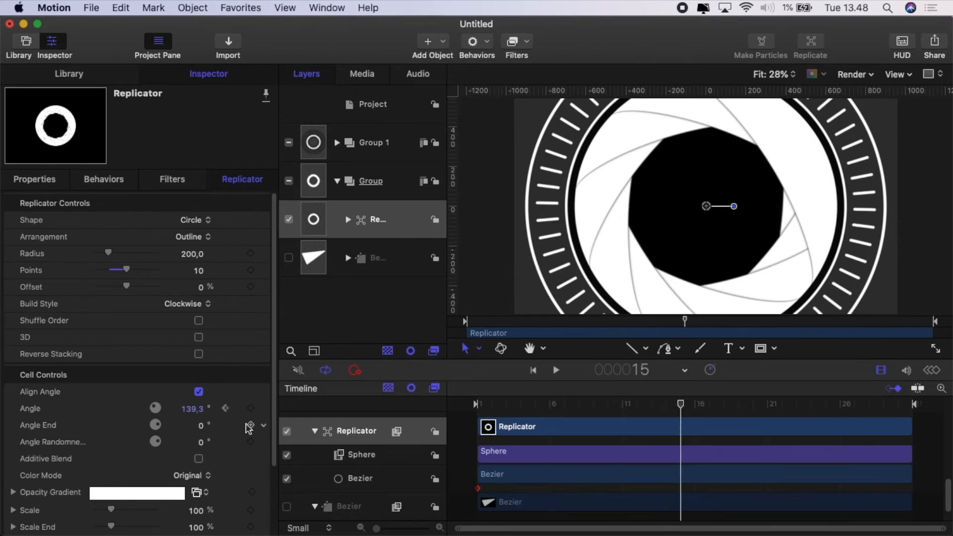
pyautogui.moveTo(191, 412); pyautogui.dragTo(195, 408)
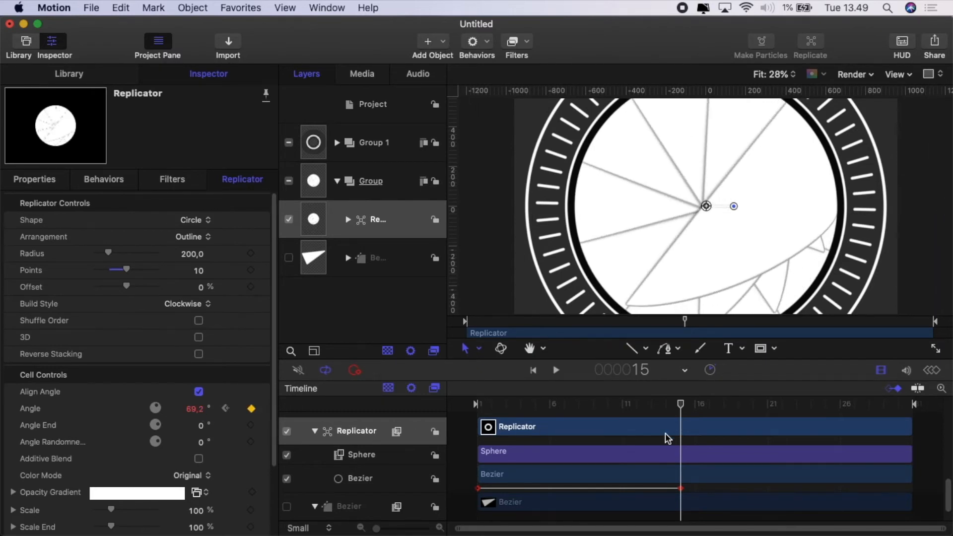
pyautogui.moveTo(868, 404); pyautogui.dragTo(922, 406)
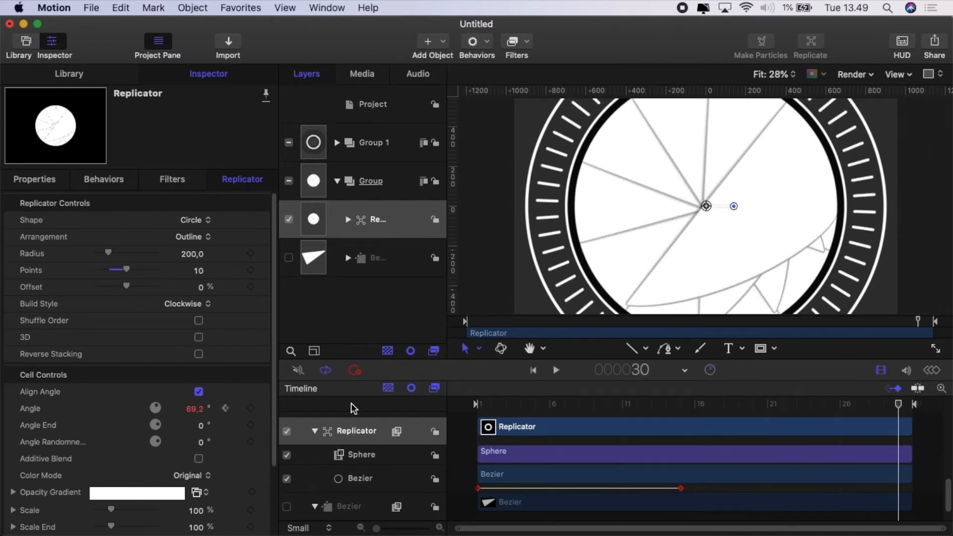
pyautogui.moveTo(194, 410); pyautogui.dragTo(193, 410)
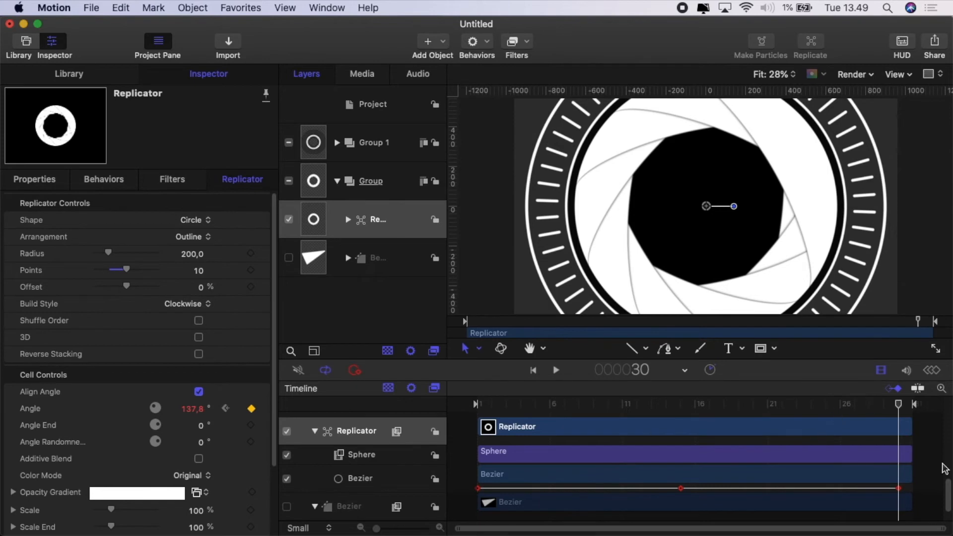
# Play back the aperture's closing and opening animation from frame 1
pyautogui.click(533, 371)
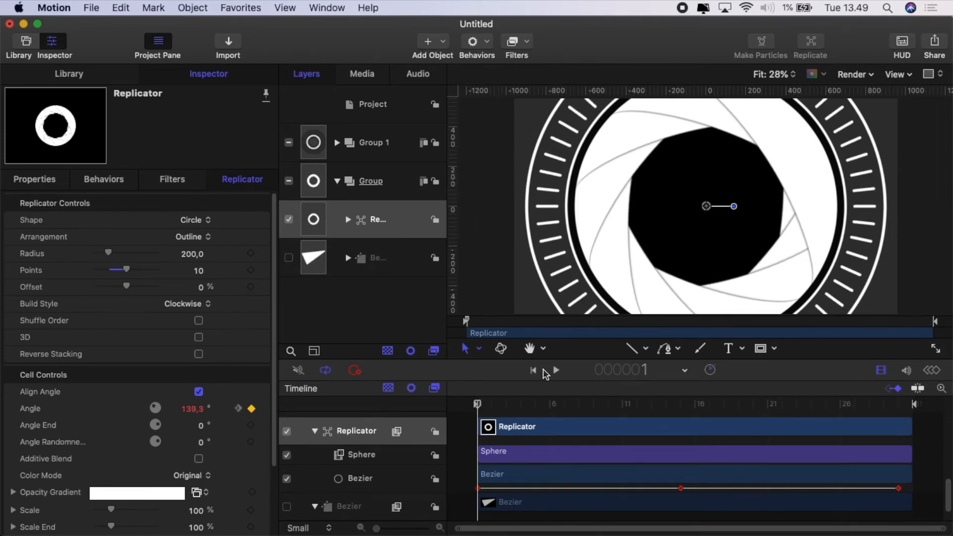
pyautogui.click(556, 372)
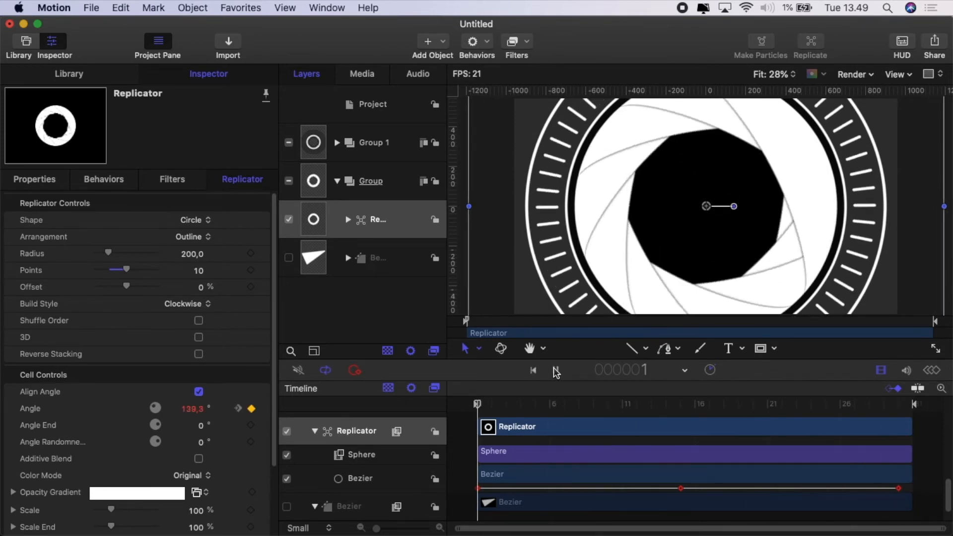
pyautogui.click(556, 372)
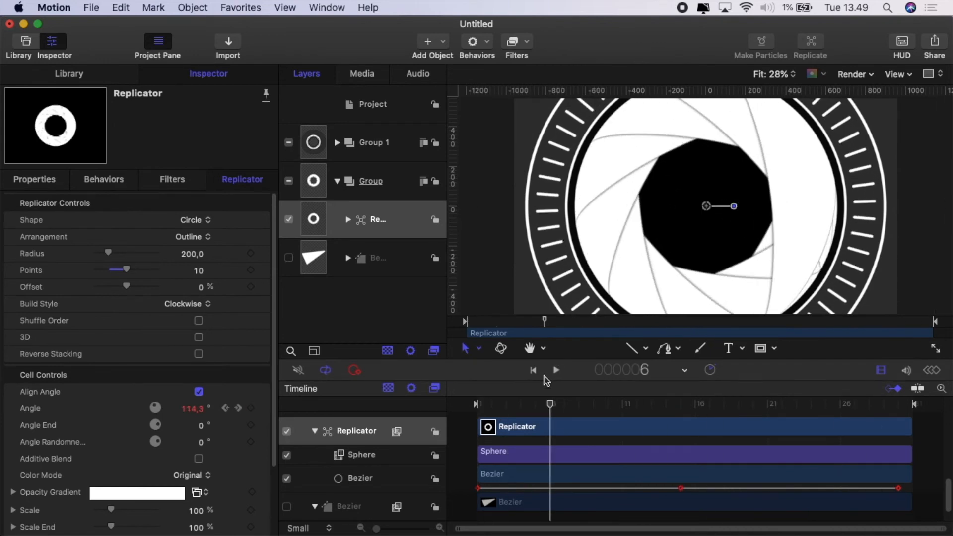
# Group the lens surround group and the aperture blade group together into one parent group
pyautogui.click(337, 182)
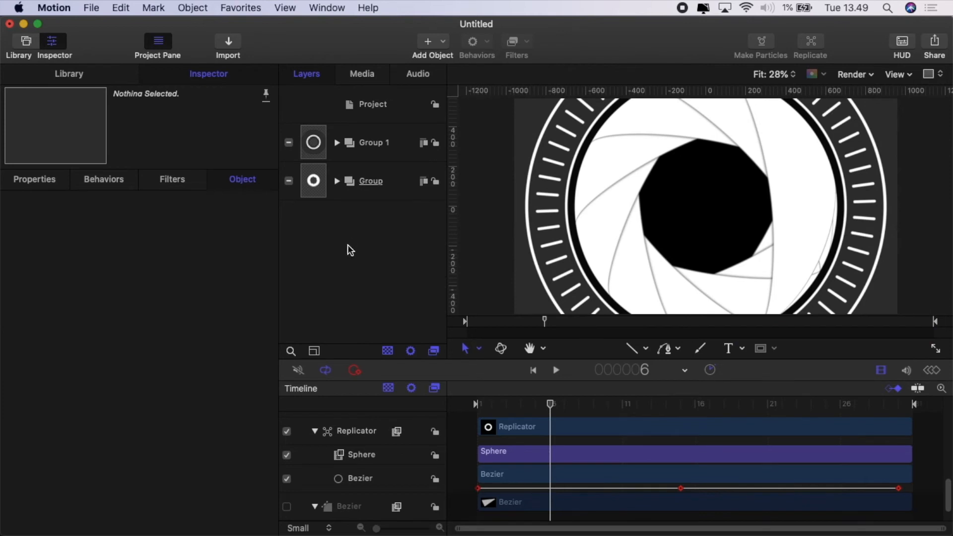
pyautogui.click(397, 147)
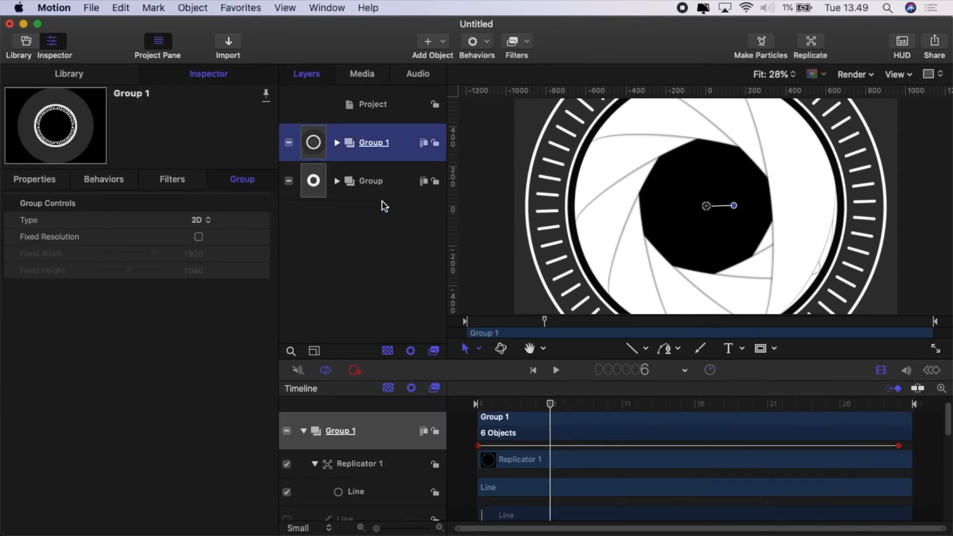
pyautogui.keyDown('shift'); pyautogui.click(382, 183); pyautogui.keyUp('shift')
pyautogui.rightClick(399, 179)
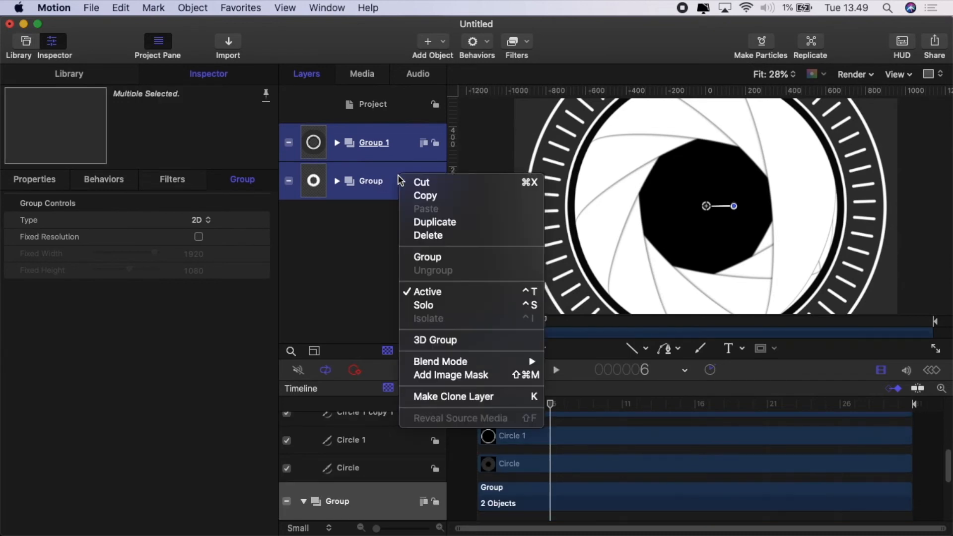
pyautogui.click(434, 257)
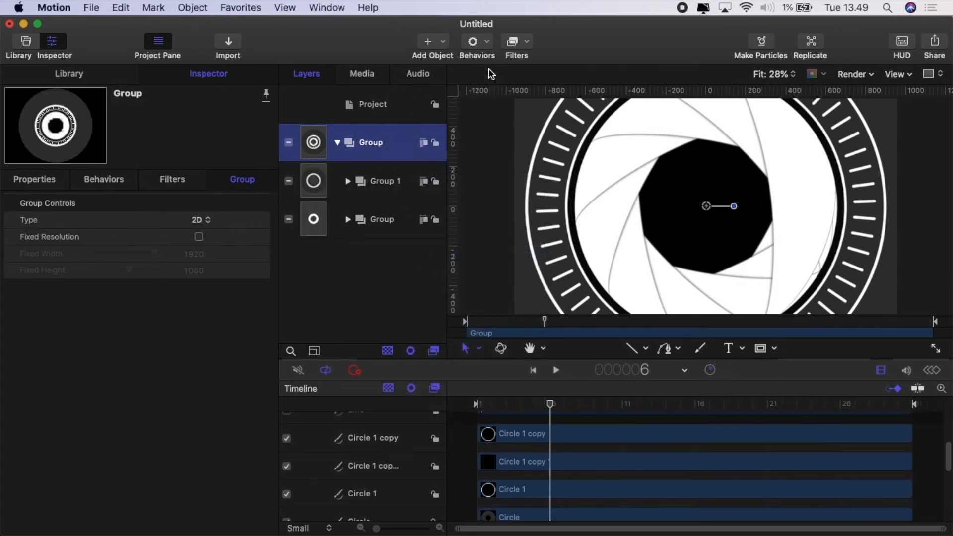
# Add a Fade In/Fade Out behavior to the parent group with a fade-in time of 5 and a fade-out time of 8
pyautogui.click(486, 47)
pyautogui.moveTo(493, 74)
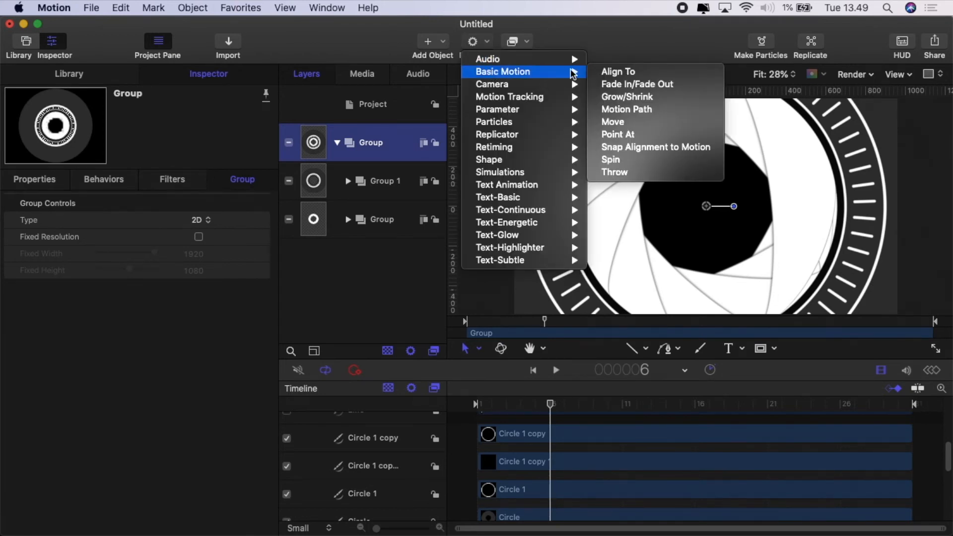
pyautogui.click(637, 84)
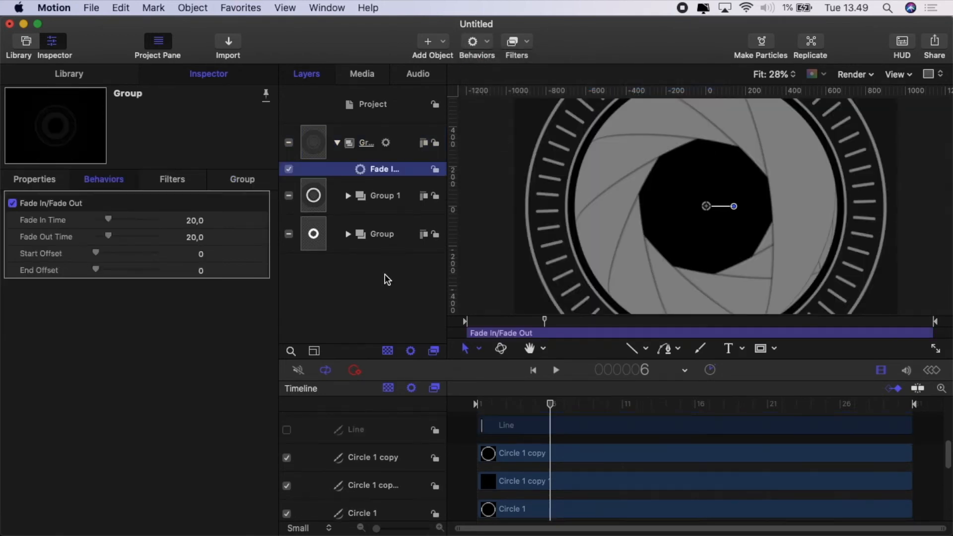
pyautogui.click(196, 221)
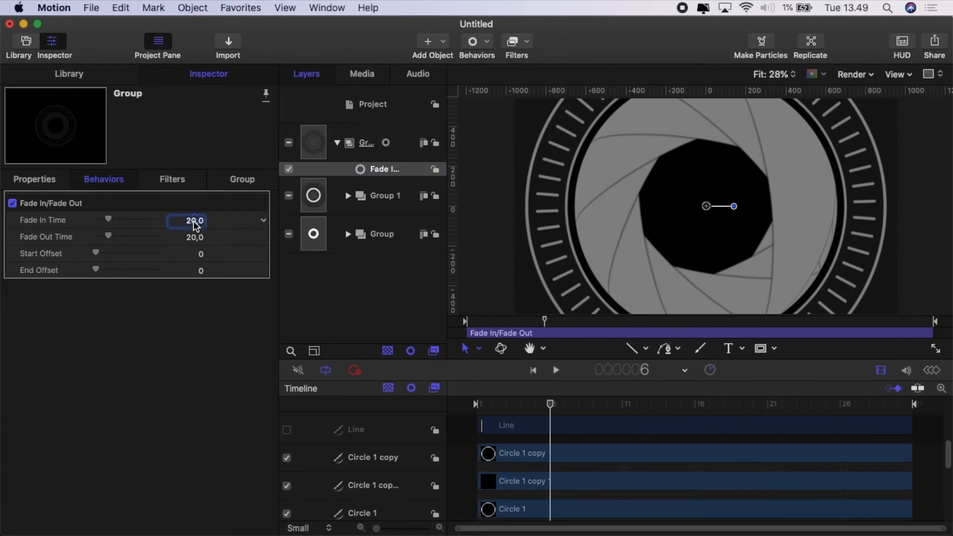
pyautogui.write('5')
pyautogui.click(194, 239)
pyautogui.write('8')
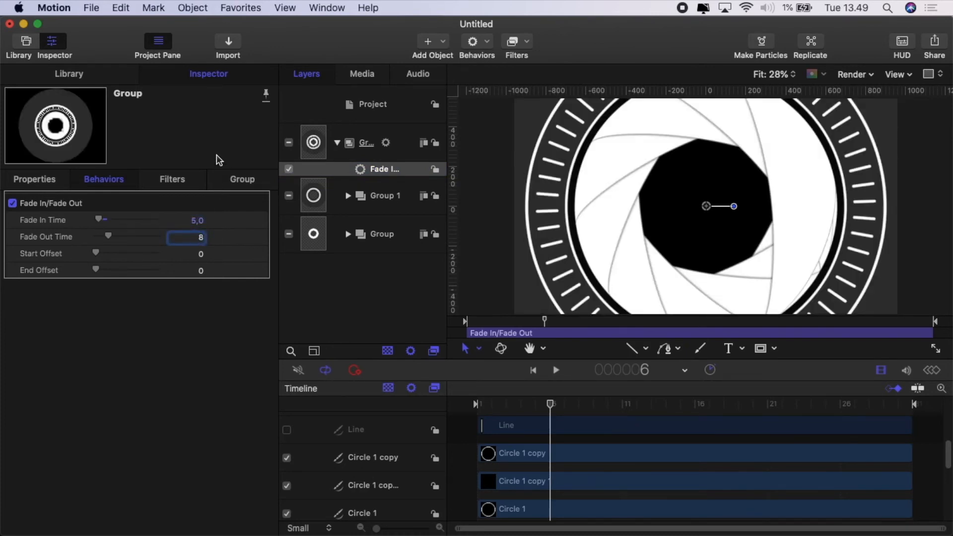
pyautogui.press('Return')
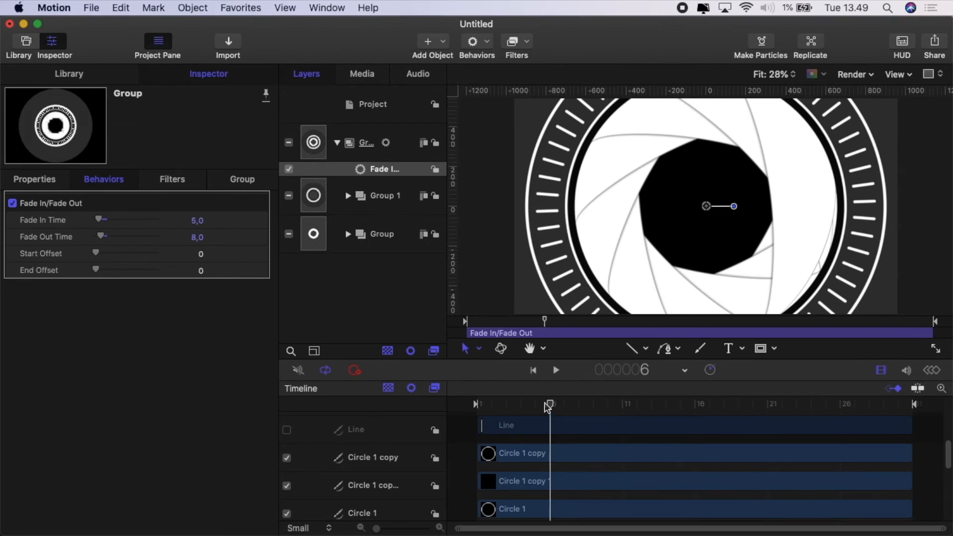
# Preview the fading aperture animation from the start and return to frame 1
pyautogui.moveTo(547, 407); pyautogui.dragTo(442, 415)
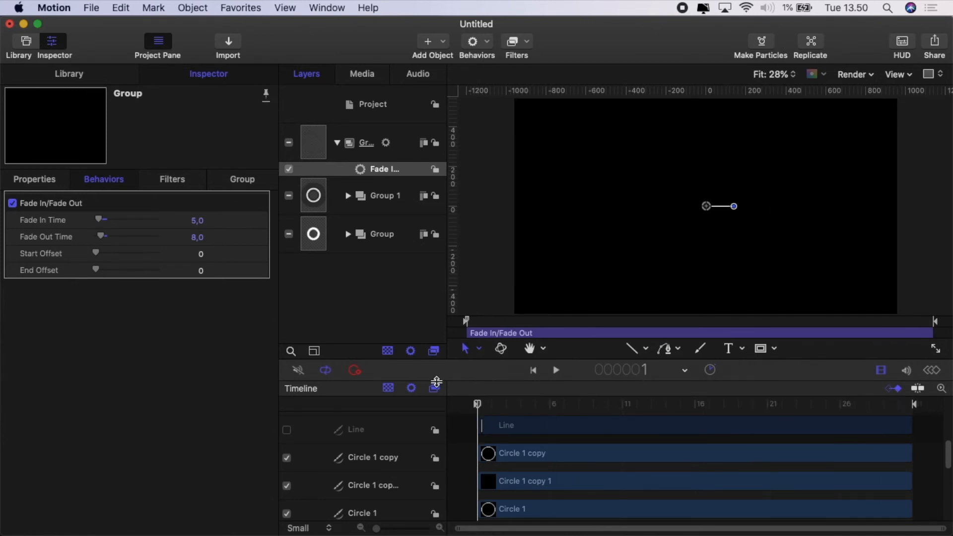
pyautogui.click(556, 370)
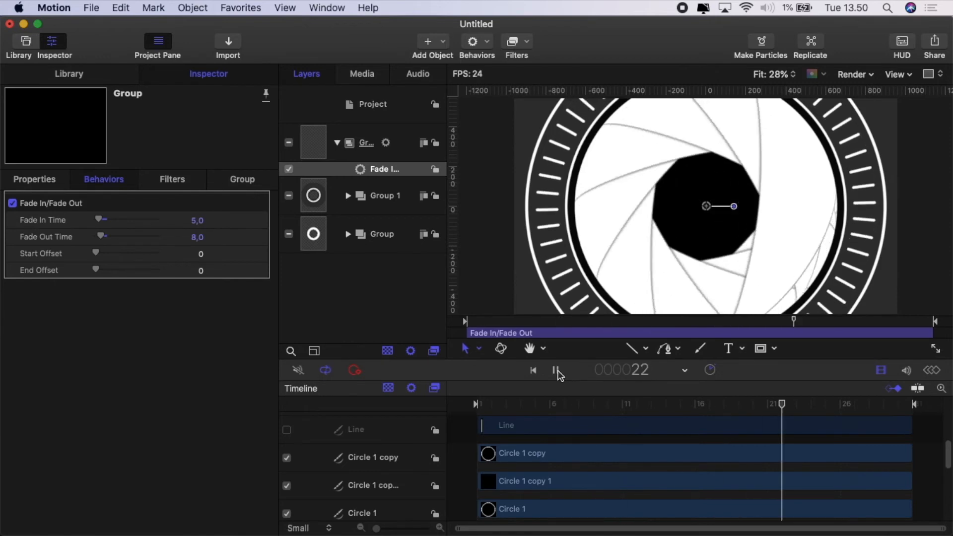
pyautogui.click(556, 370)
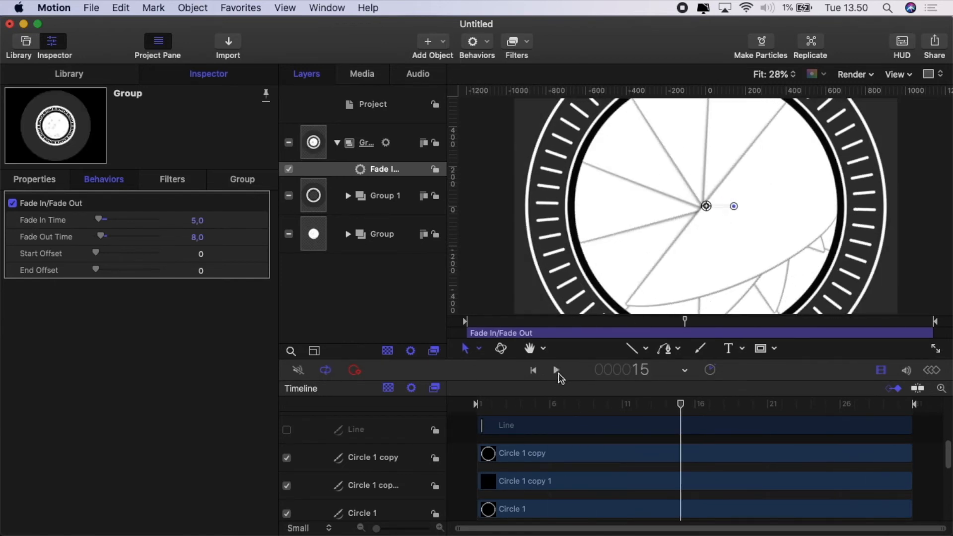
pyautogui.moveTo(680, 404); pyautogui.dragTo(466, 431)
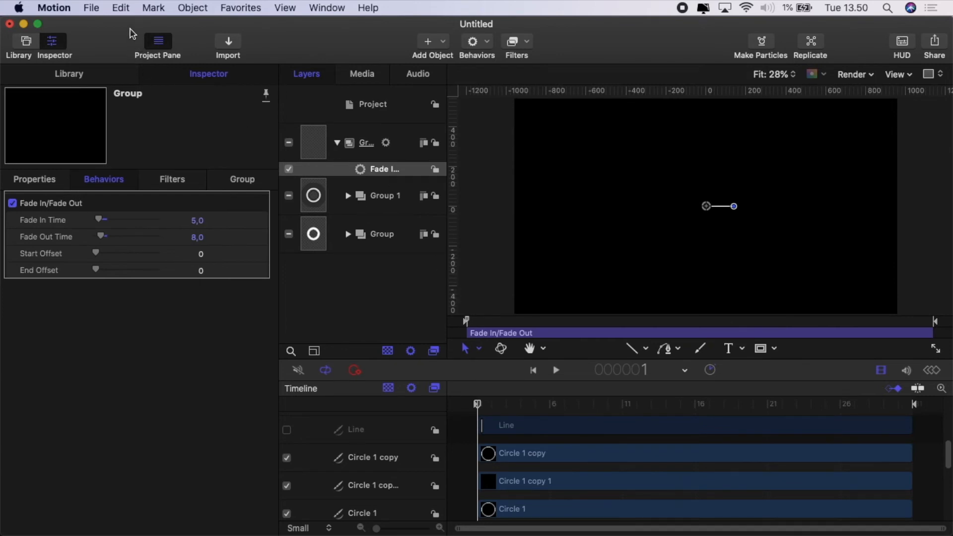
# Convert the project to a Final Cut Pro X transition with new placeholders for Transition A and Transition B
pyautogui.click(92, 8)
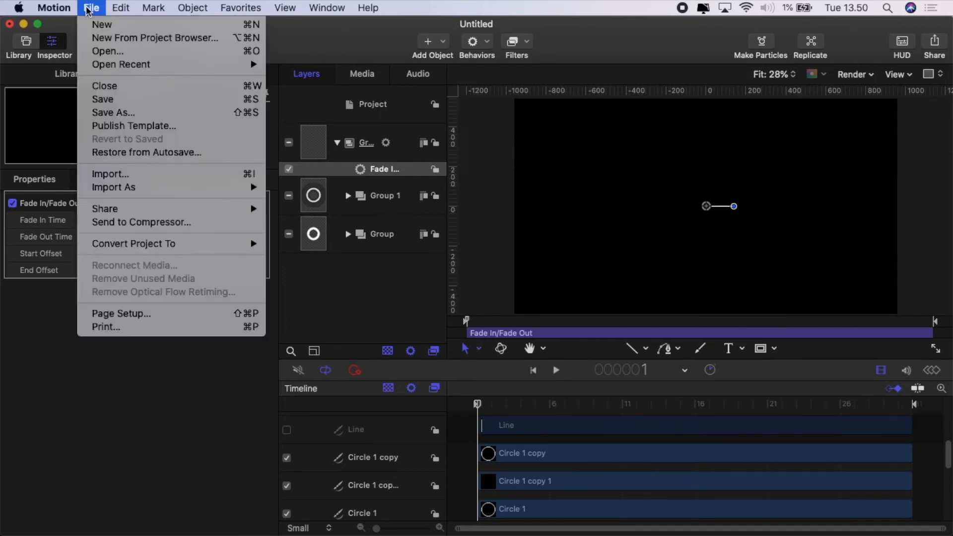
pyautogui.moveTo(214, 246)
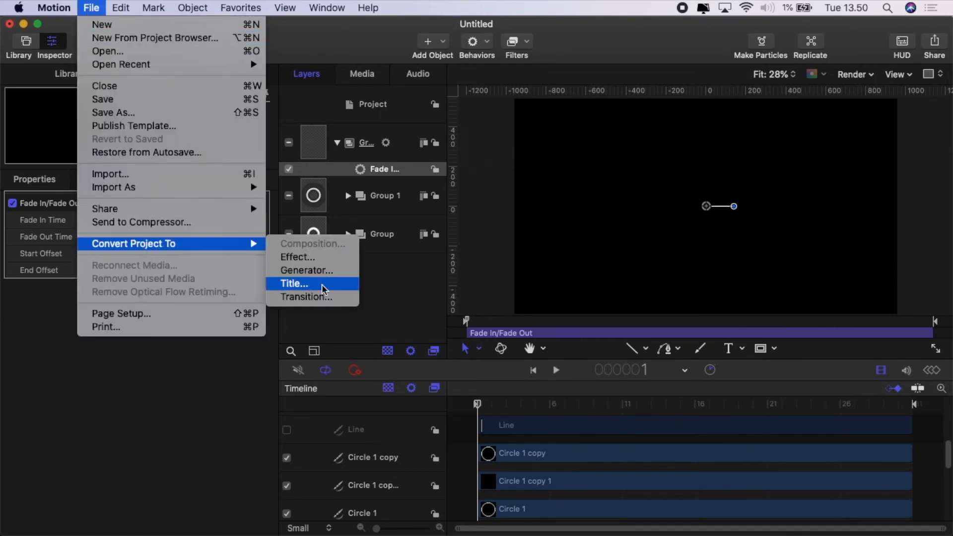
pyautogui.click(310, 297)
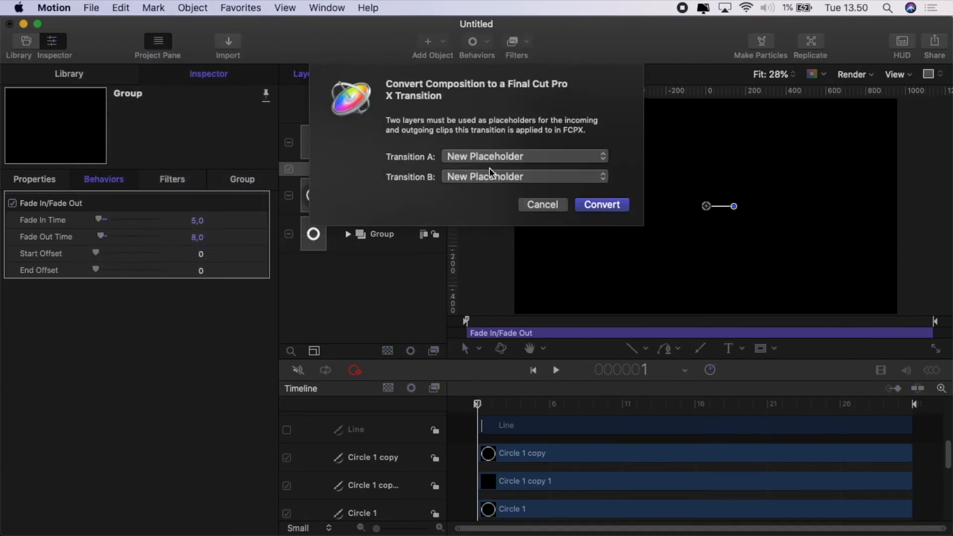
pyautogui.click(597, 205)
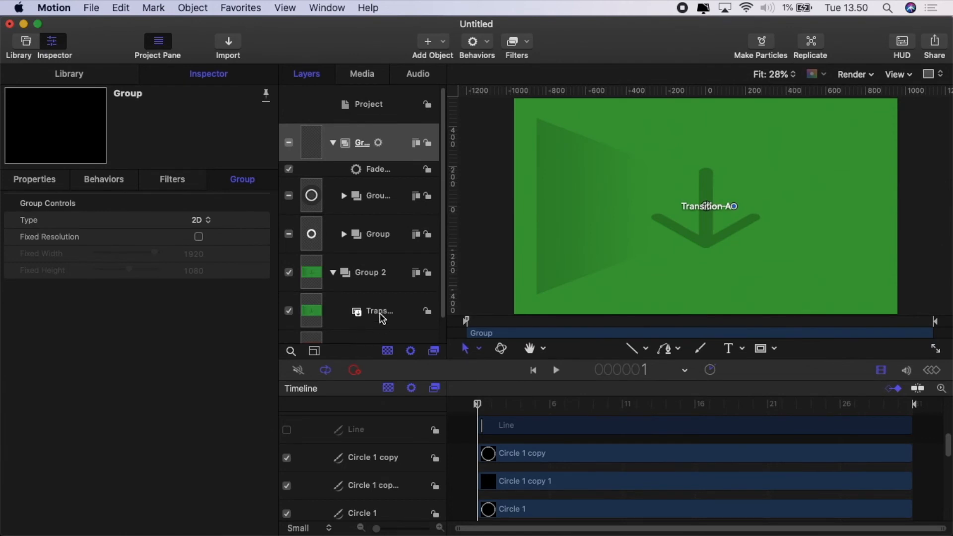
# Trim the Transition A placeholder to end at frame 15 and the Transition B placeholder to start at frame 15
pyautogui.click(383, 317)
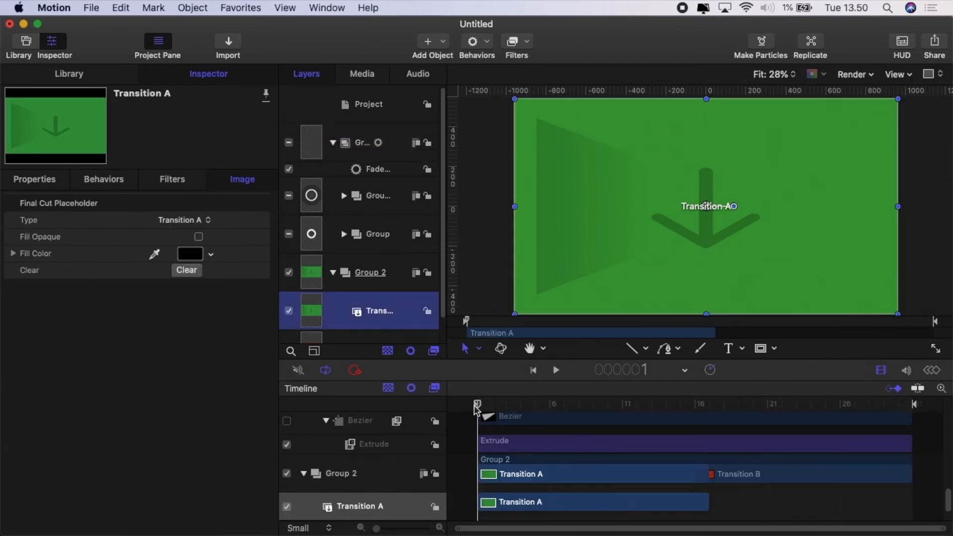
pyautogui.moveTo(477, 408); pyautogui.dragTo(677, 418)
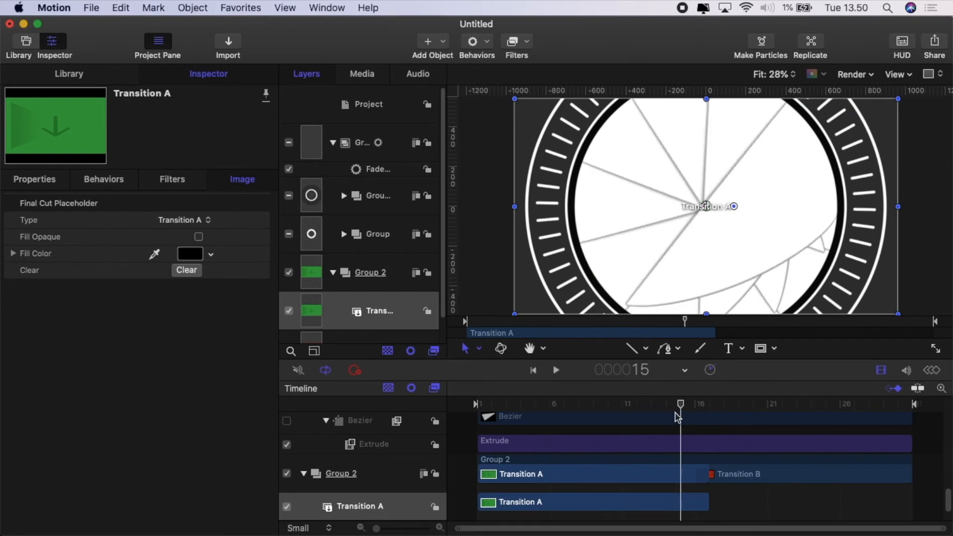
pyautogui.hotkey('alt', ']')
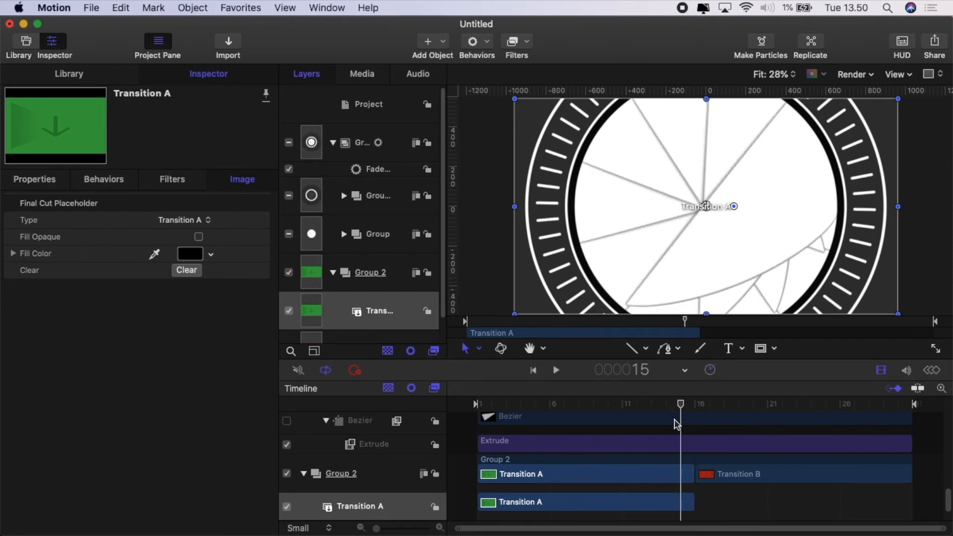
pyautogui.scroll(-1, 397, 318)
pyautogui.click(391, 325)
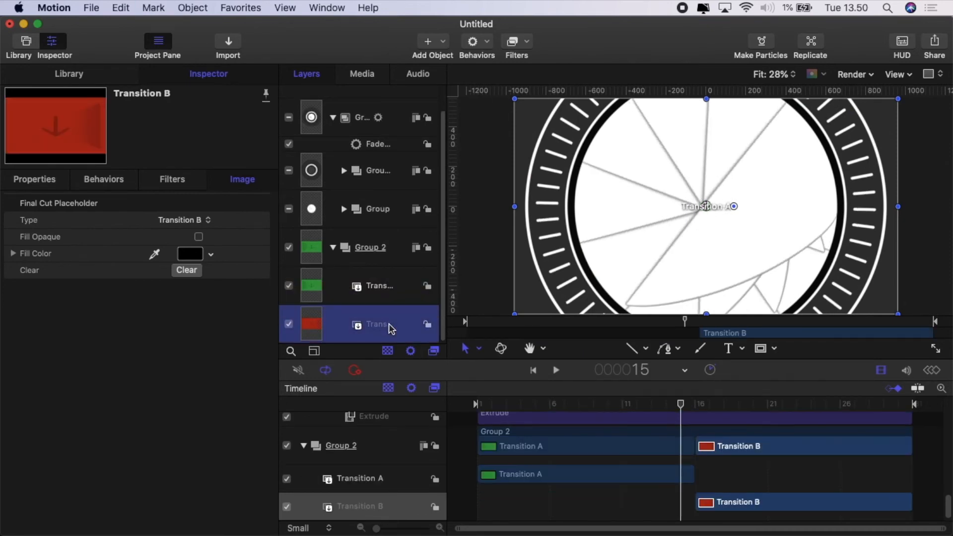
pyautogui.hotkey('alt', '[')
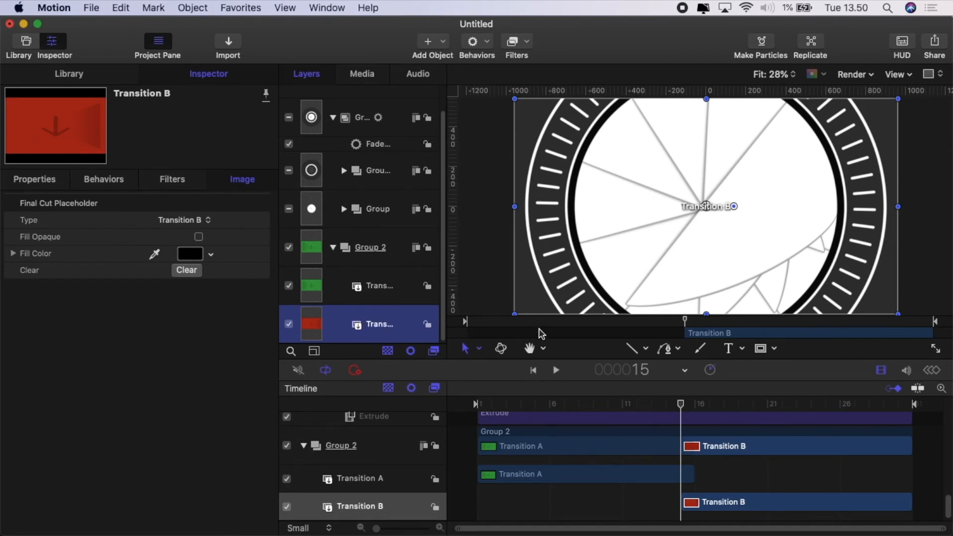
# Return to frame 1, collapse both top-level groups and preview the transition between the two placeholders
pyautogui.moveTo(679, 402); pyautogui.dragTo(472, 403)
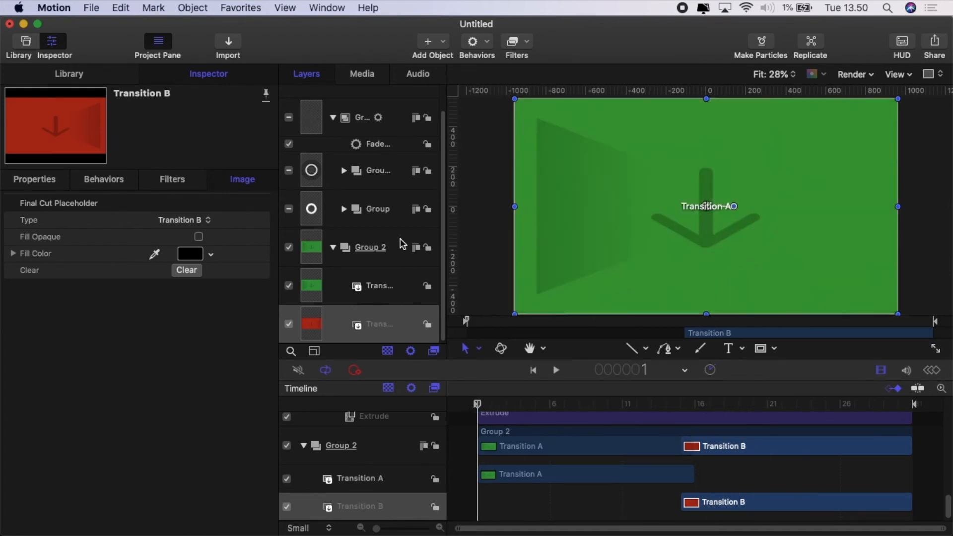
pyautogui.click(333, 248)
pyautogui.click(337, 143)
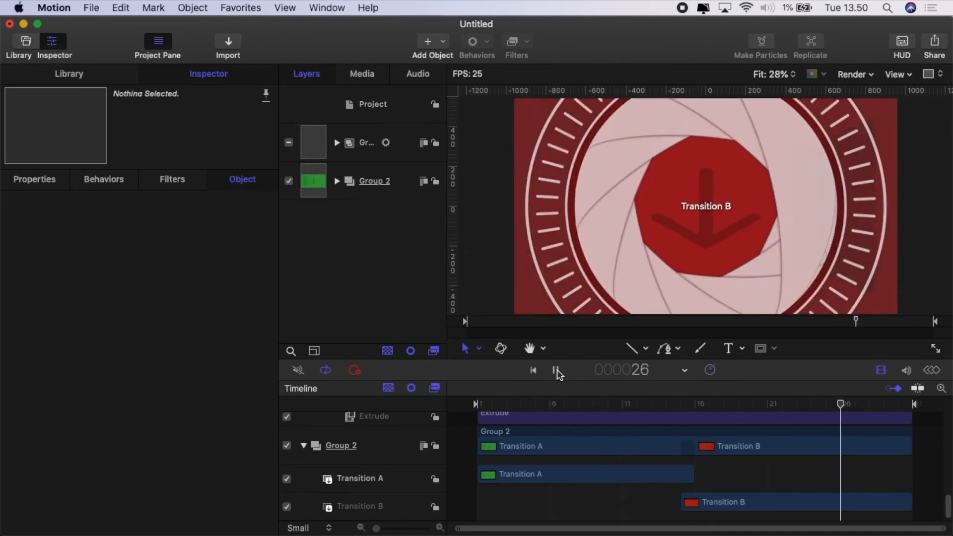
pyautogui.click(557, 370)
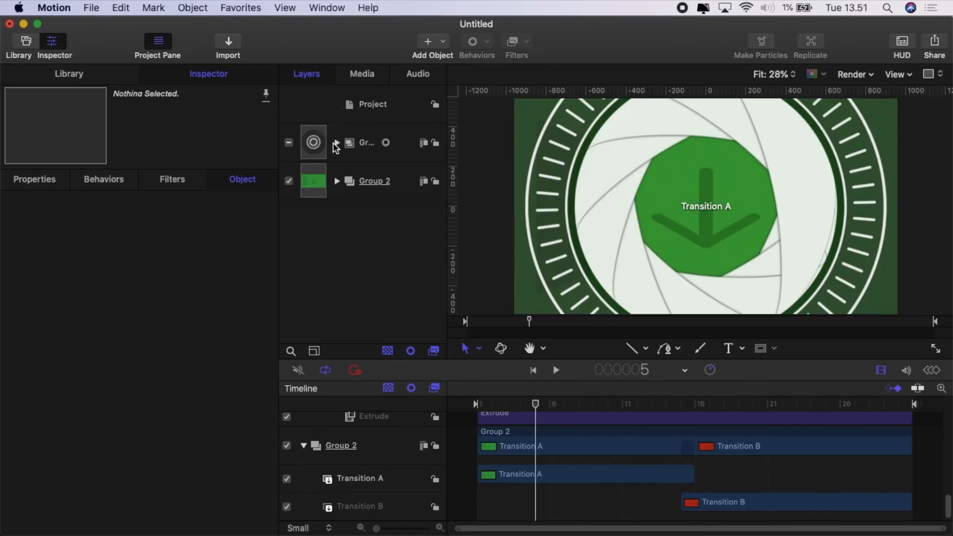
# Select the source Bezier blade shape in the aperture group and set its Fill Color to light cyan
pyautogui.click(369, 146)
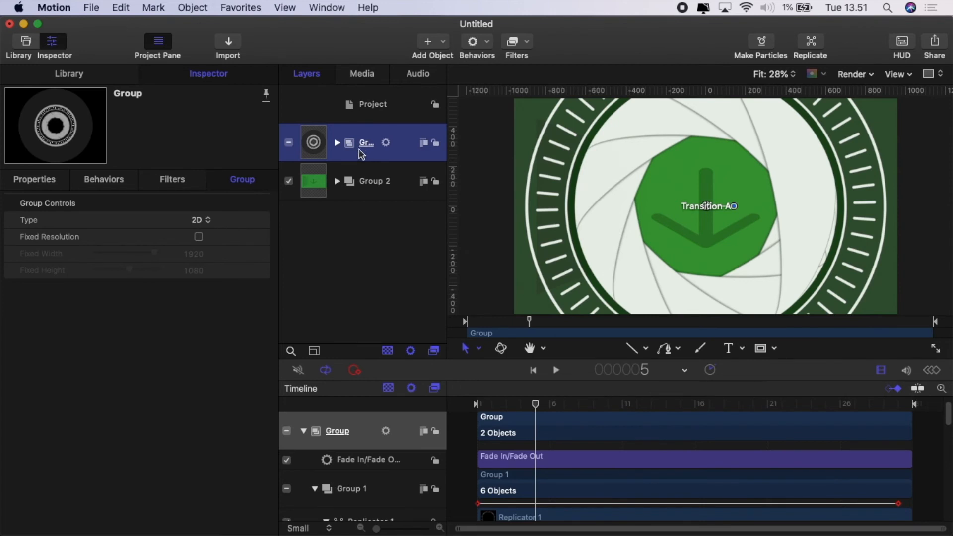
pyautogui.click(337, 143)
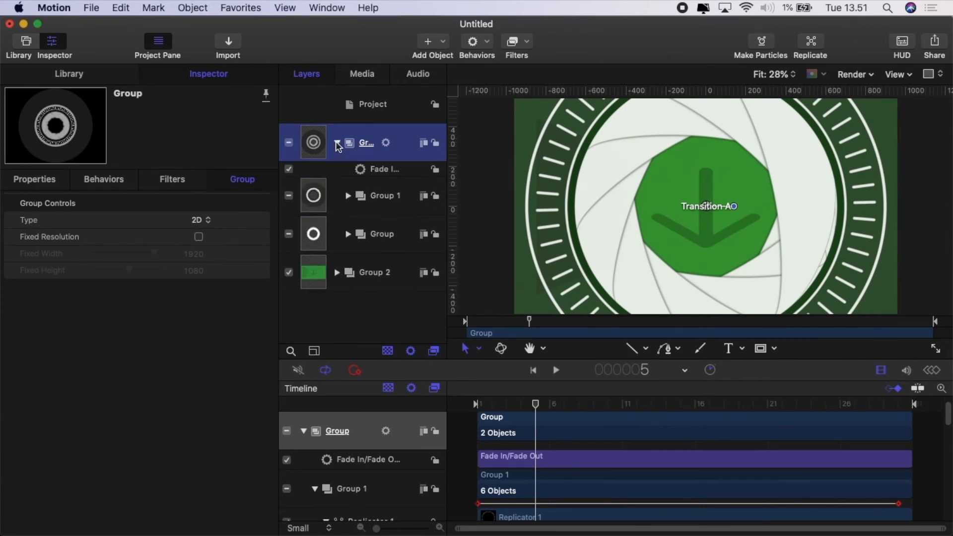
pyautogui.click(349, 234)
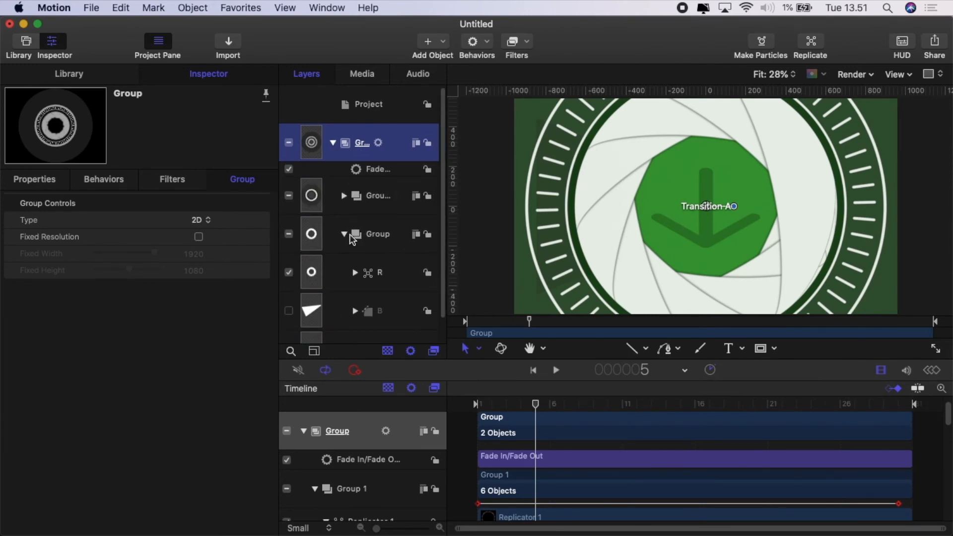
pyautogui.scroll(-1, 372, 298)
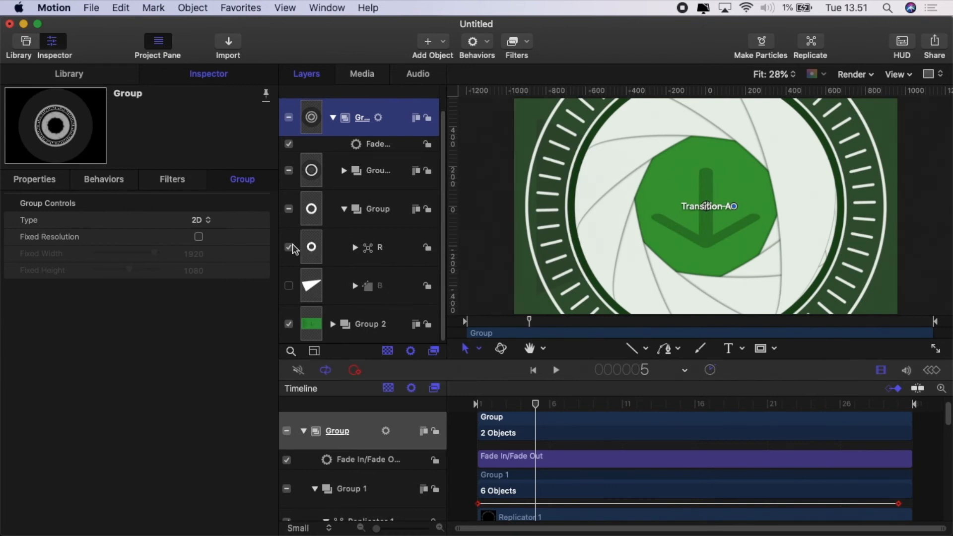
pyautogui.click(373, 286)
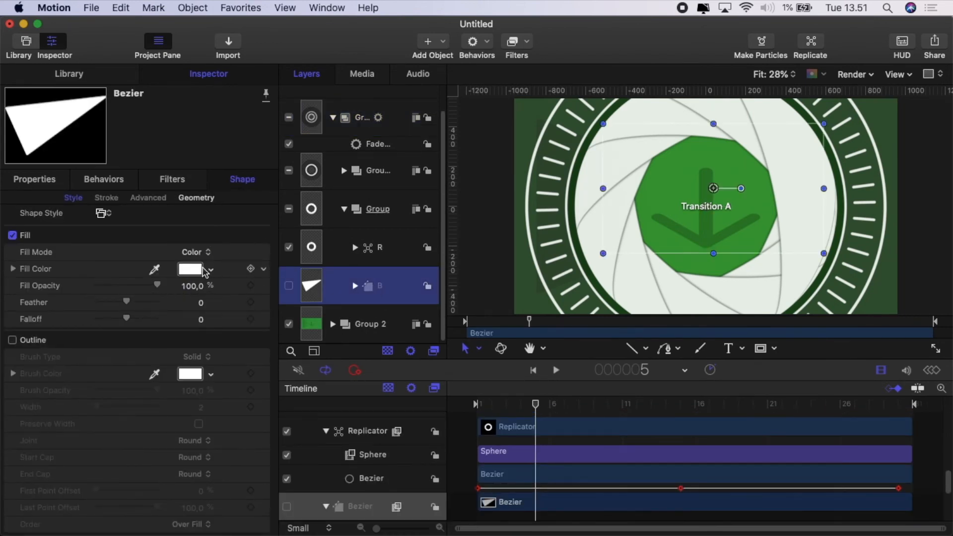
pyautogui.click(211, 270)
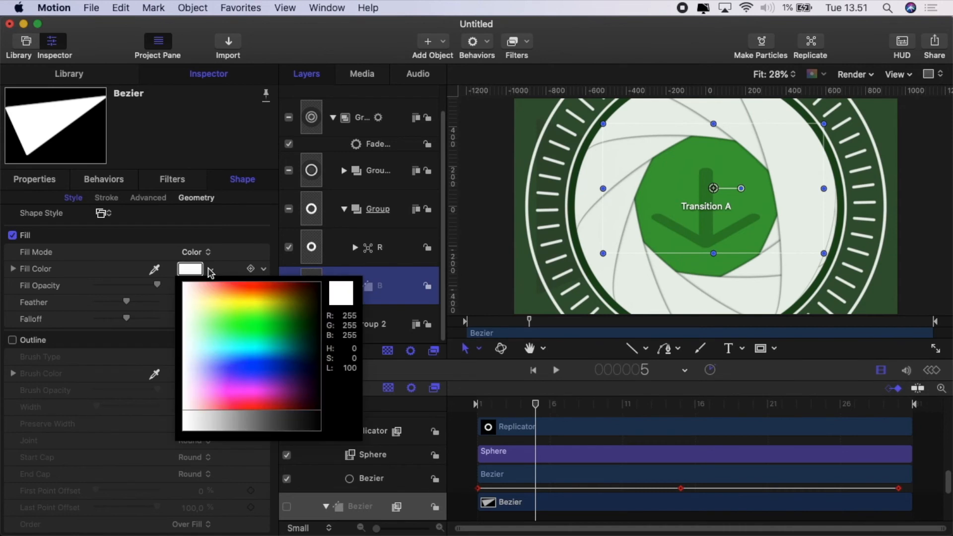
pyautogui.click(217, 348)
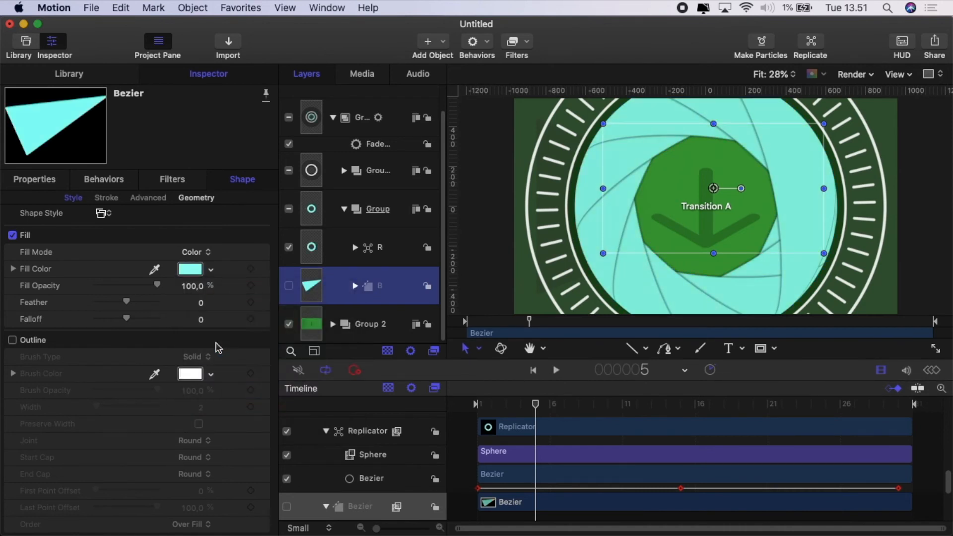
# Publish the Bezier blade shape's Fill Color parameter
pyautogui.click(264, 271)
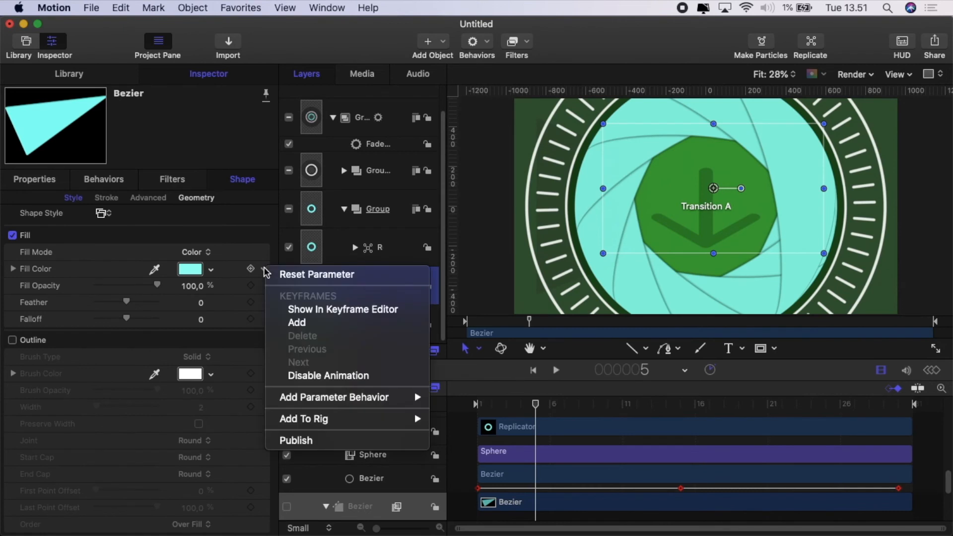
pyautogui.moveTo(368, 401)
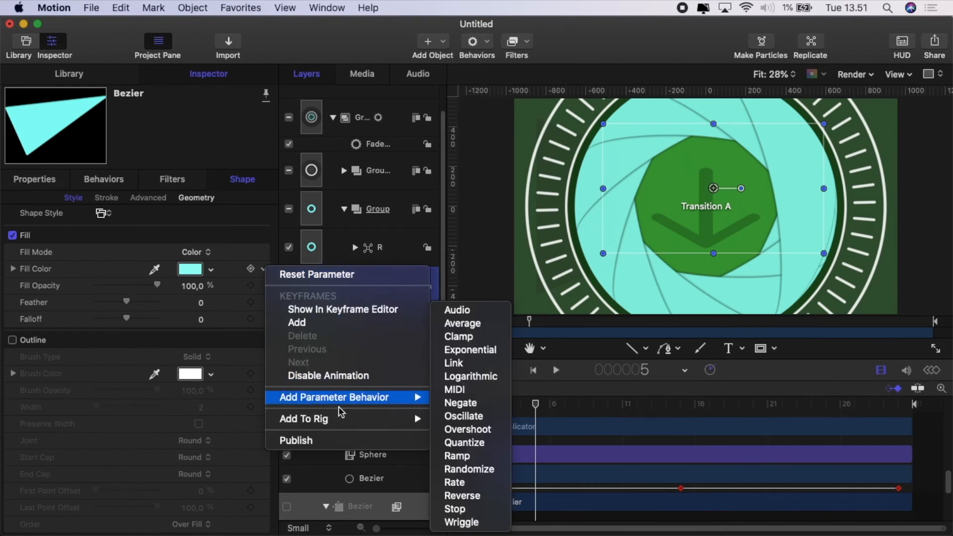
pyautogui.click(311, 442)
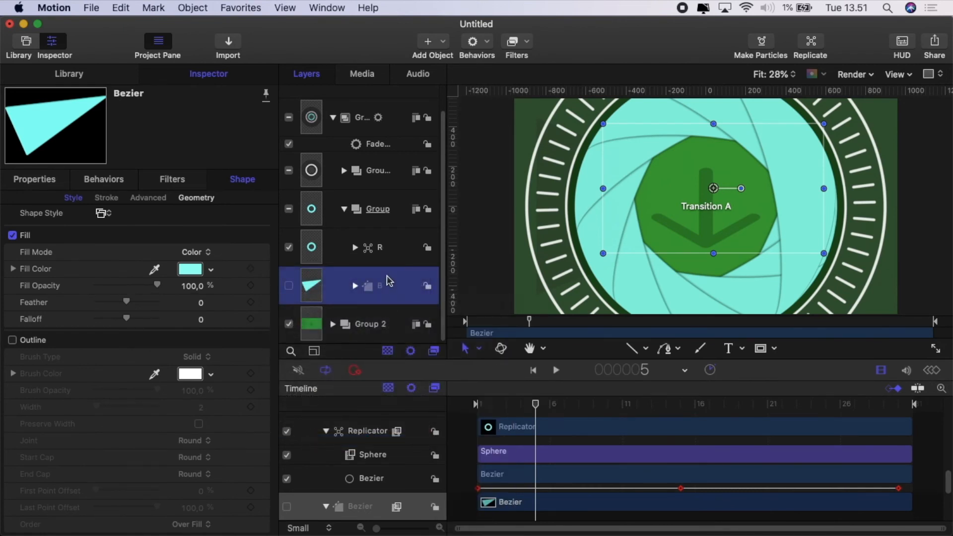
# Check the published Fill Color parameter in the project's settings by sampling other colors on the aperture blades
pyautogui.scroll(1, 377, 223)
pyautogui.click(359, 106)
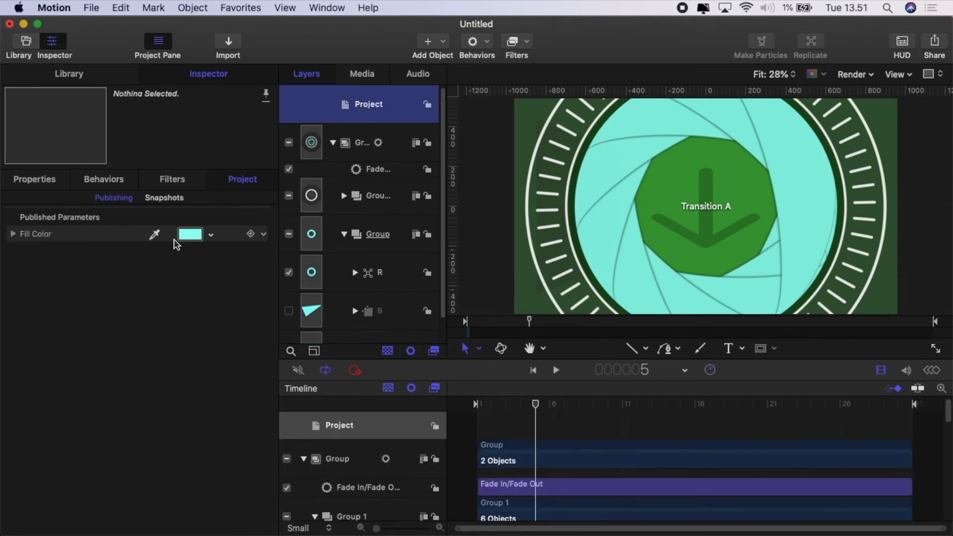
pyautogui.click(212, 236)
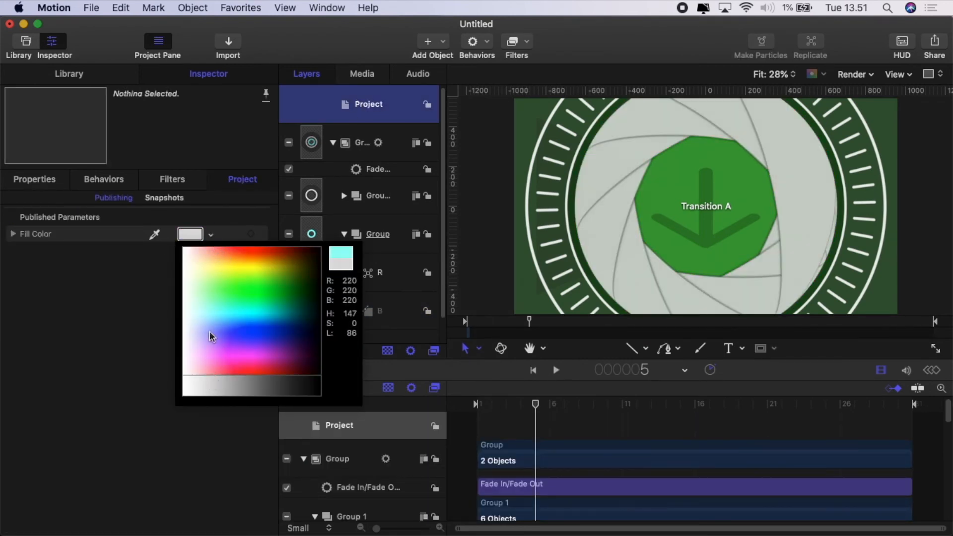
pyautogui.click(213, 238)
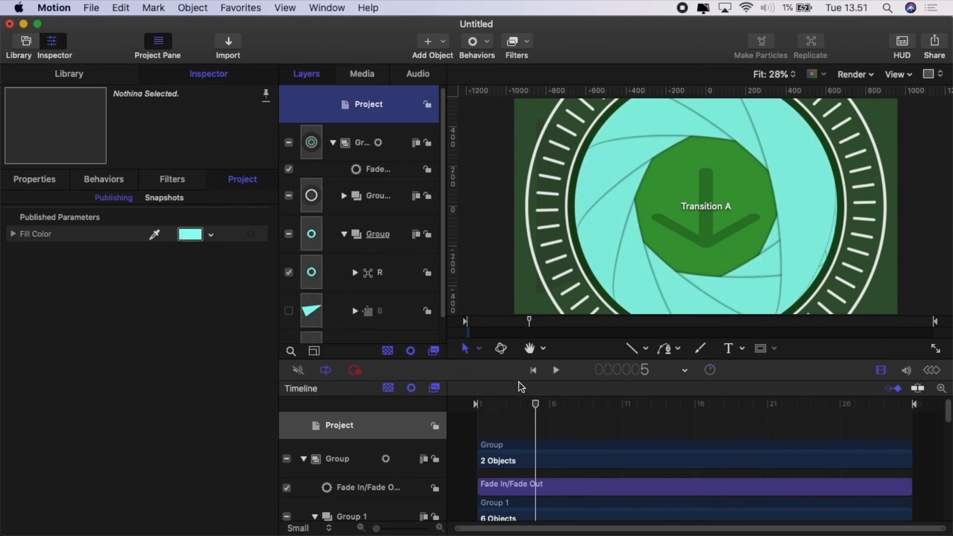
# Play the cyan aperture transition from the start and stop the playback
pyautogui.click(533, 371)
pyautogui.click(556, 371)
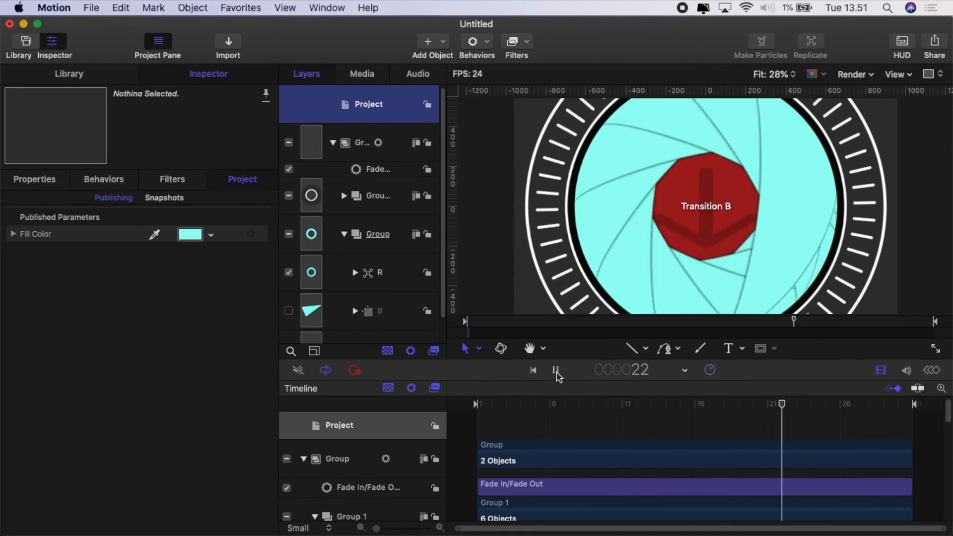
pyautogui.click(556, 371)
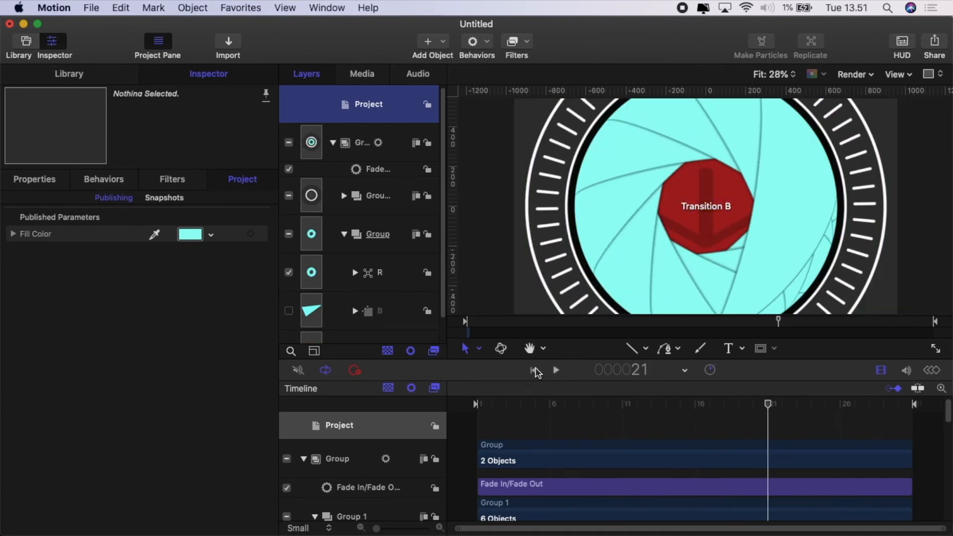
# Publish the template as "shutter 4" in the My Transitions category with no theme, replacing the existing file
pyautogui.click(92, 8)
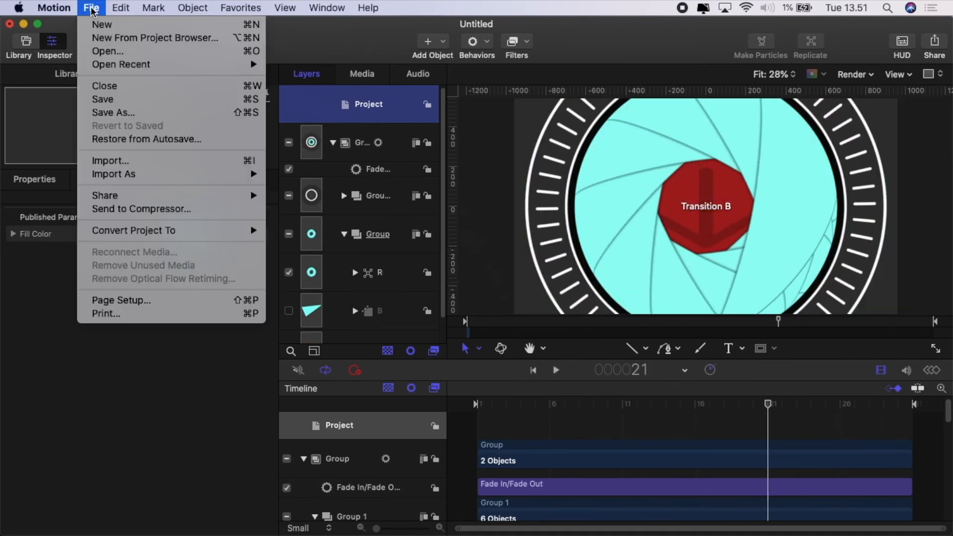
pyautogui.click(111, 113)
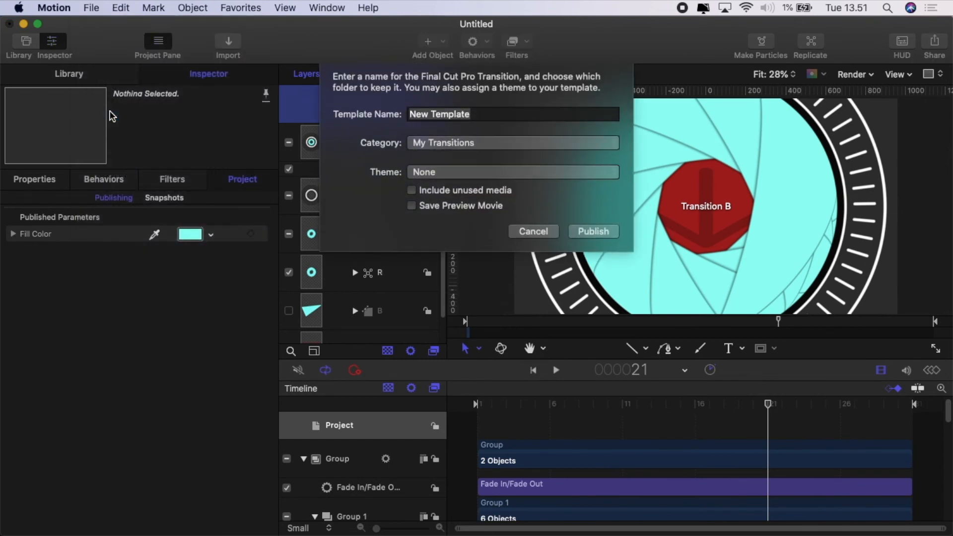
pyautogui.write('shutter 4')
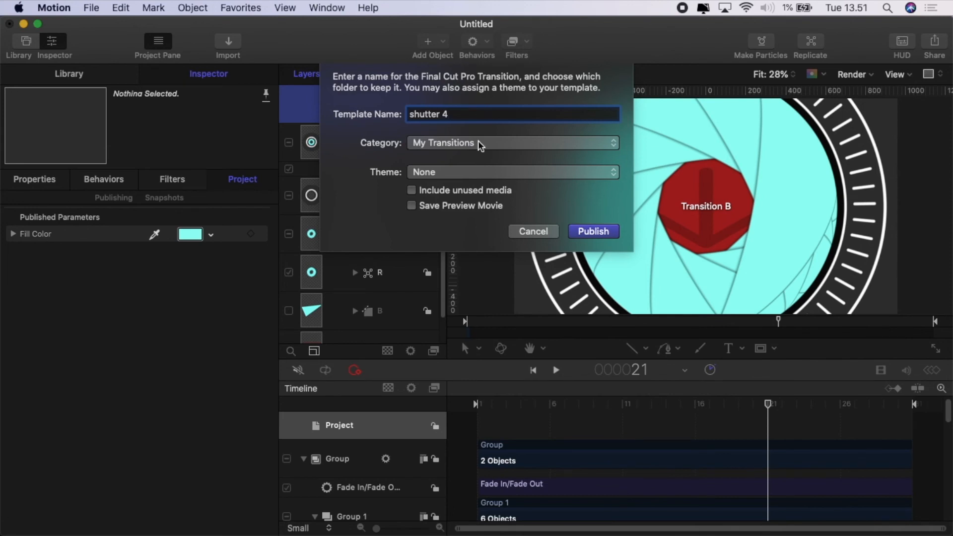
pyautogui.click(593, 232)
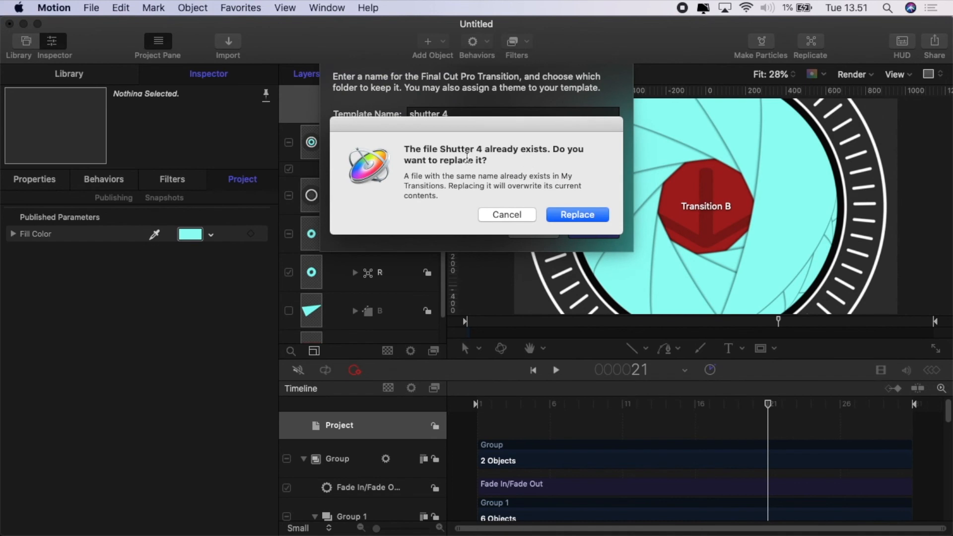
pyautogui.click(574, 216)
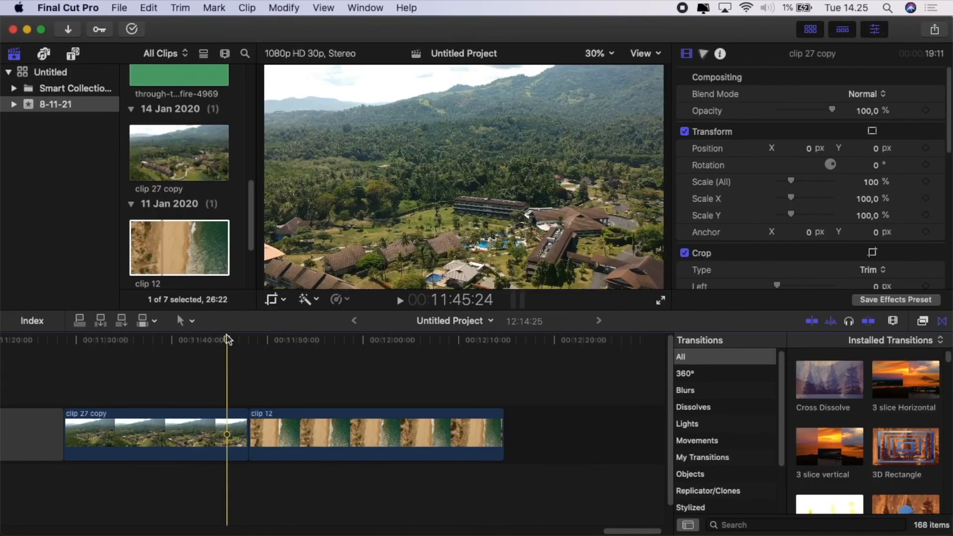
# In Final Cut Pro, apply the shutter 4 transition from My Transitions between clip 27 copy and clip 12, and select it in the timeline
pyautogui.moveTo(228, 348); pyautogui.dragTo(331, 362)
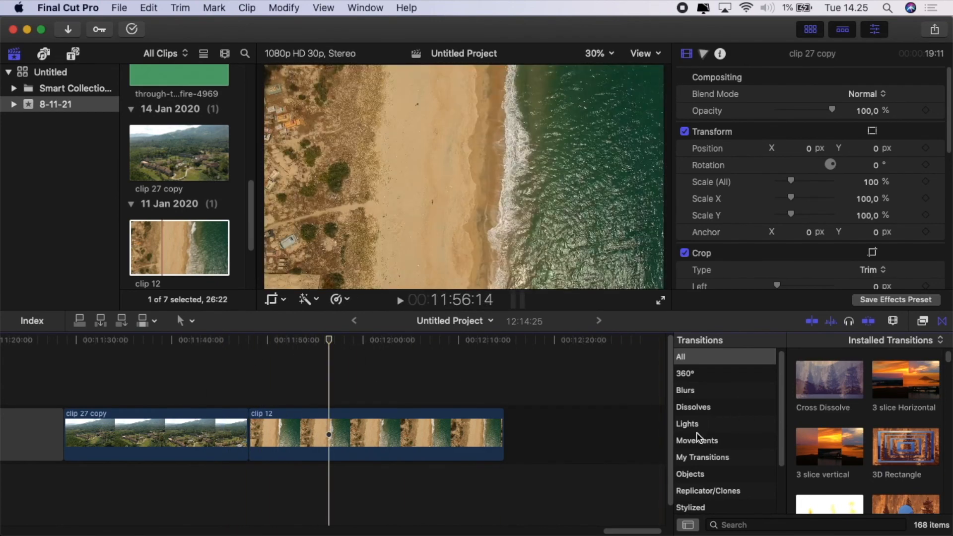
pyautogui.click(715, 457)
pyautogui.scroll(-5, 895, 453)
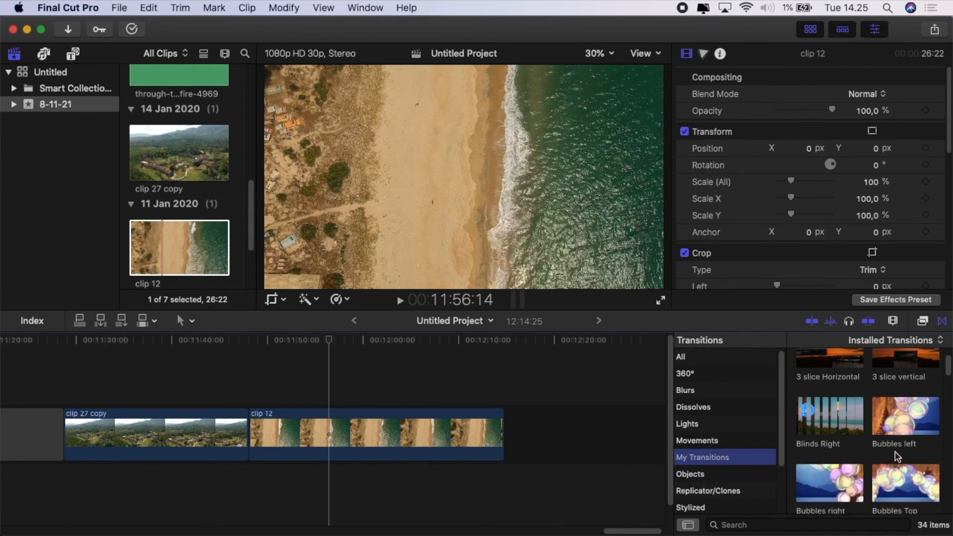
pyautogui.scroll(-6, 895, 455)
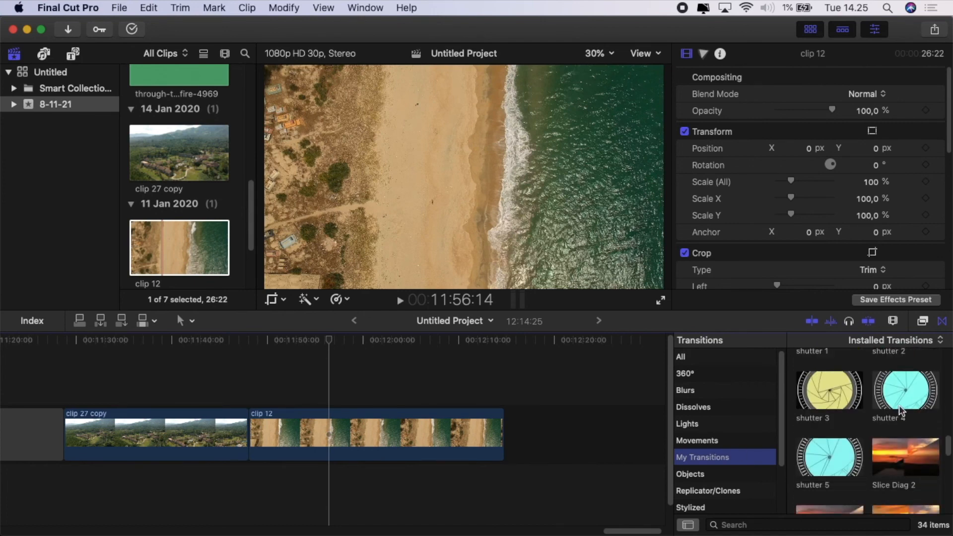
pyautogui.click(915, 392)
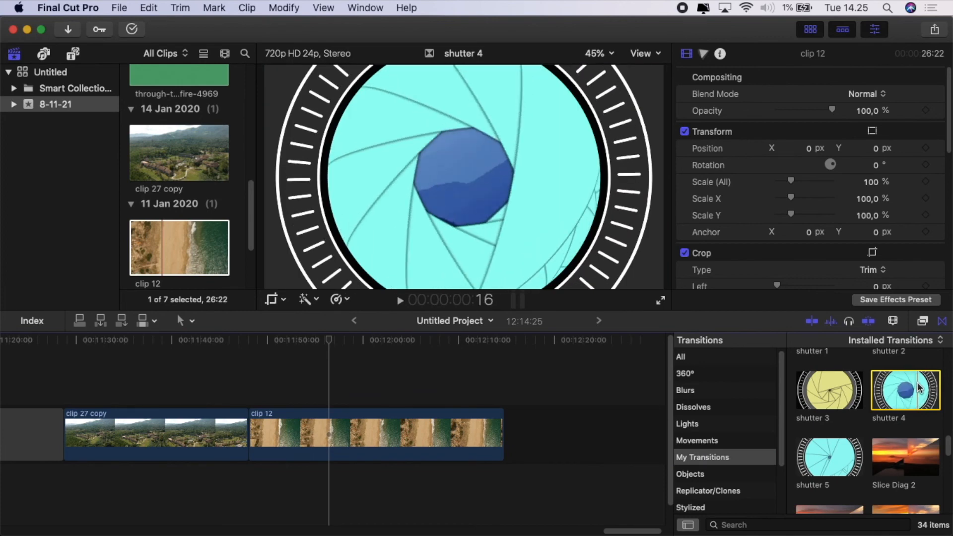
pyautogui.moveTo(916, 392)
pyautogui.mouseDown()
pyautogui.moveTo(352, 398)
pyautogui.moveTo(257, 424)
pyautogui.mouseUp()
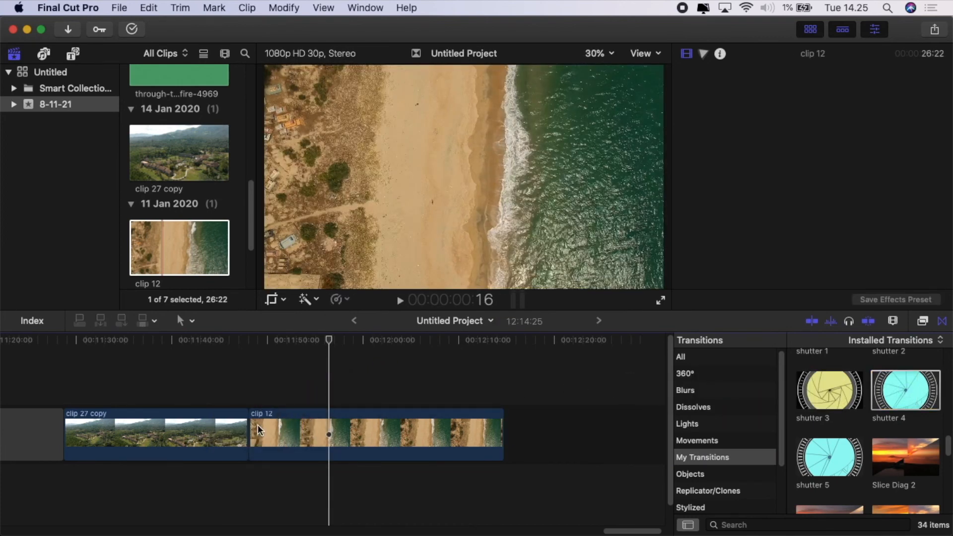
pyautogui.click(578, 210)
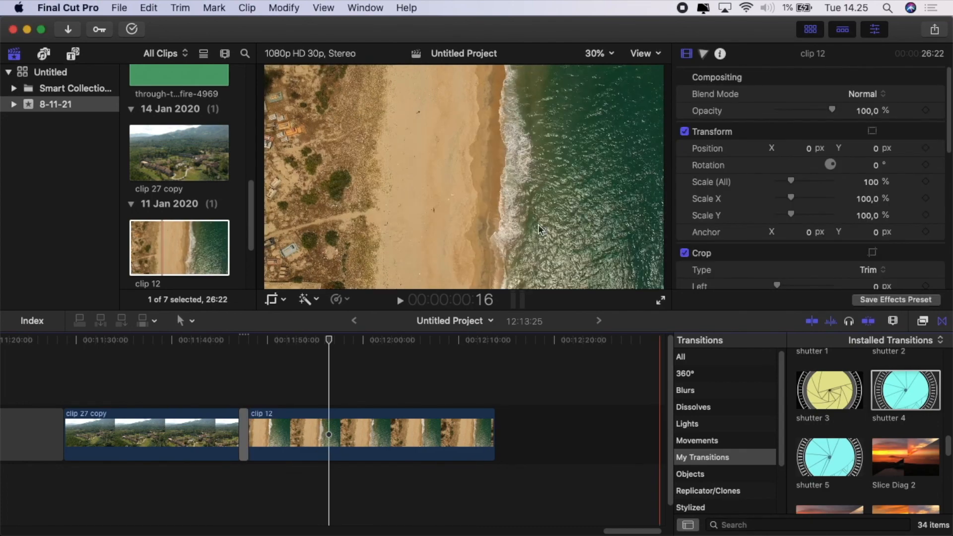
pyautogui.click(245, 431)
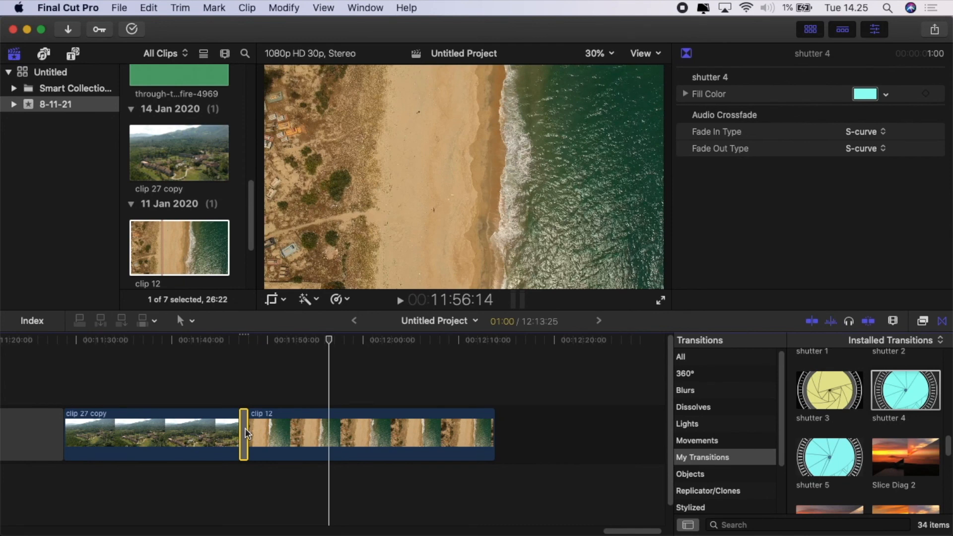
# Play the shutter 4 transition between clip 27 copy and clip 12 twice from shortly before the cut, then stop playback
pyautogui.scroll(5, 262, 432)
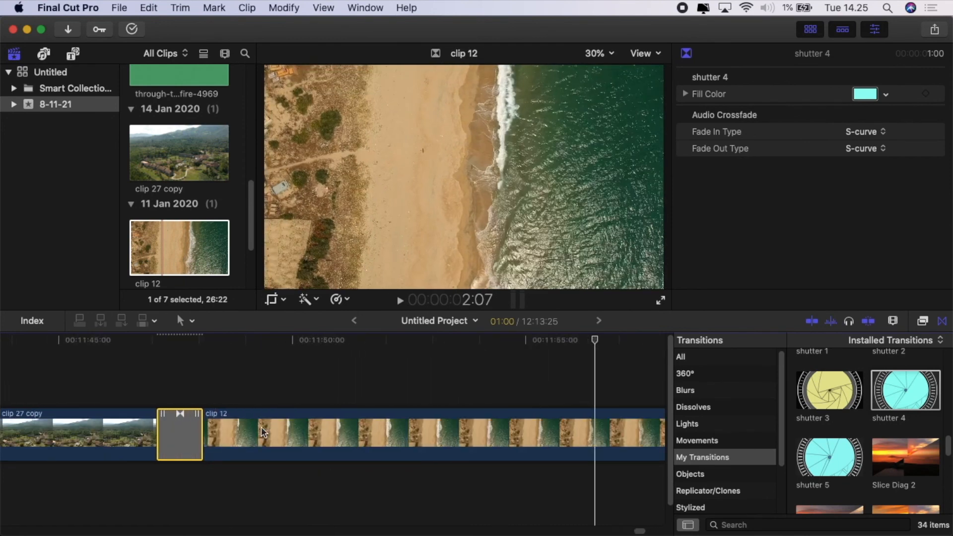
pyautogui.hscroll(-4, 261, 432)
pyautogui.click(230, 379)
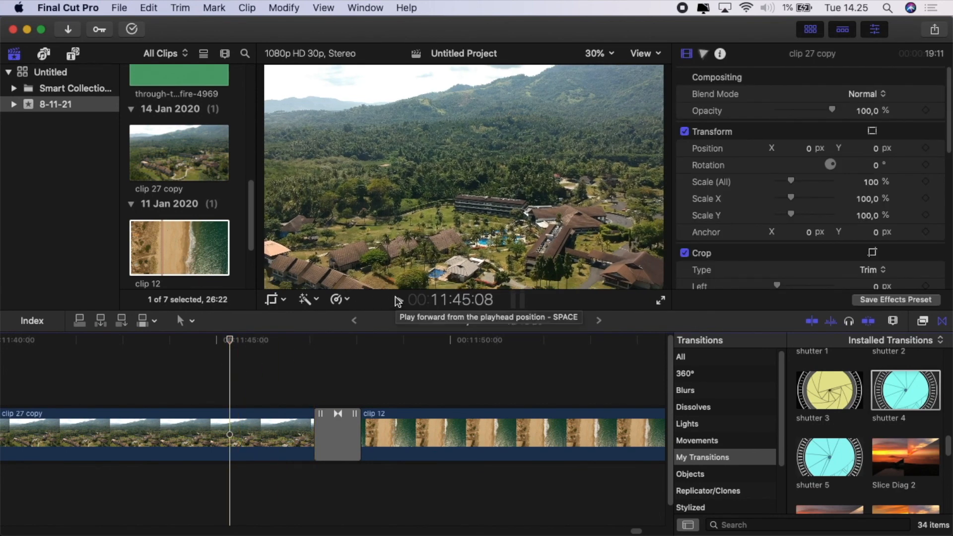
pyautogui.click(398, 300)
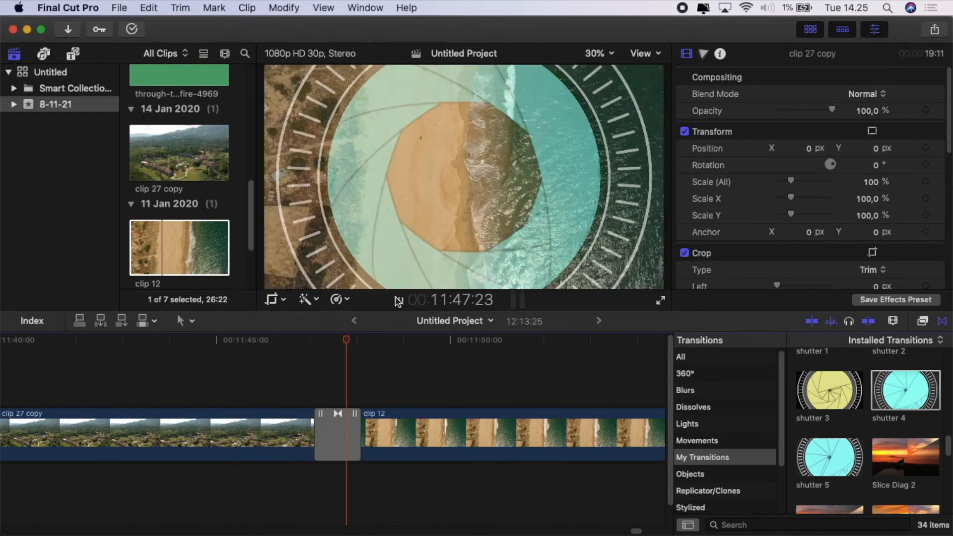
pyautogui.click(266, 366)
pyautogui.click(397, 303)
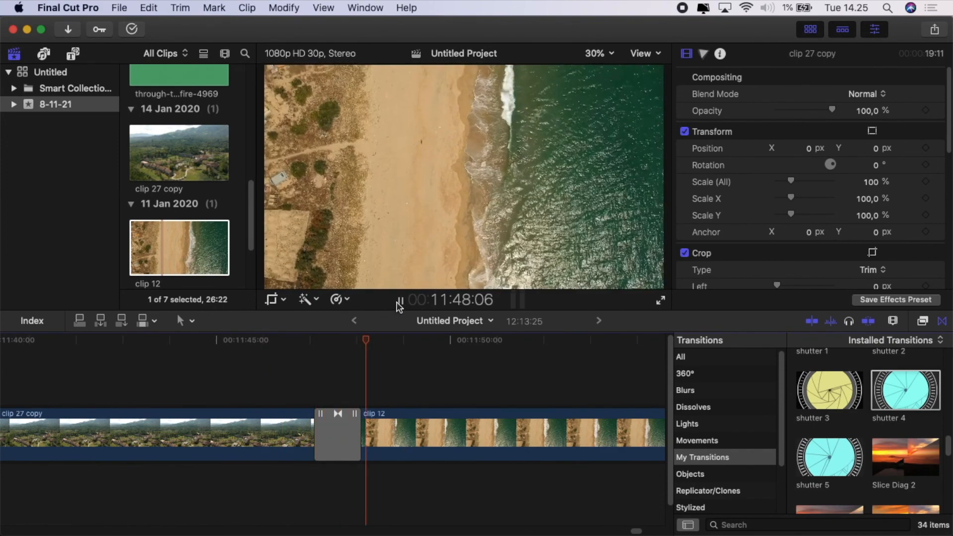
pyautogui.click(397, 303)
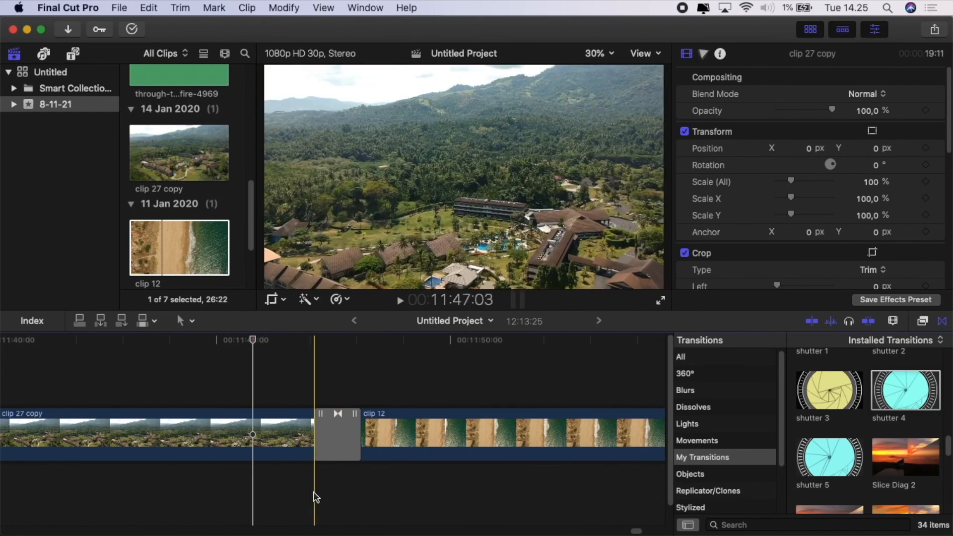
# Set the shutter 4 transition's Fill Color to light green and start playback from shortly before the transition
pyautogui.click(322, 444)
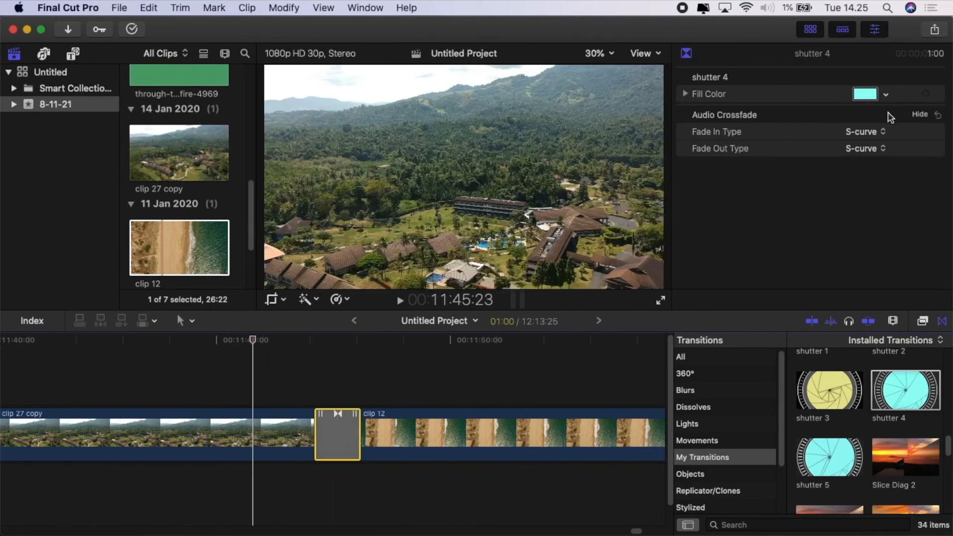
pyautogui.click(886, 96)
pyautogui.moveTo(854, 153); pyautogui.dragTo(806, 151)
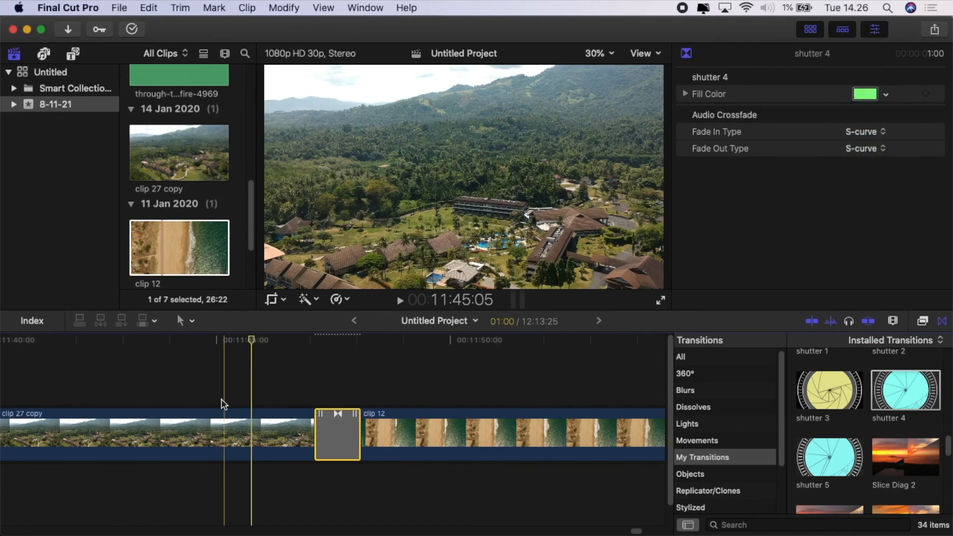
pyautogui.click(401, 301)
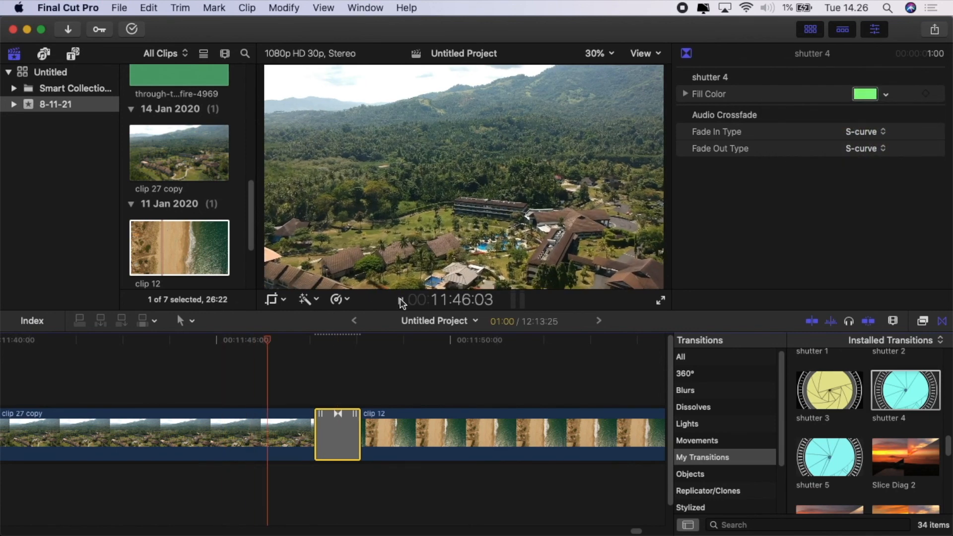